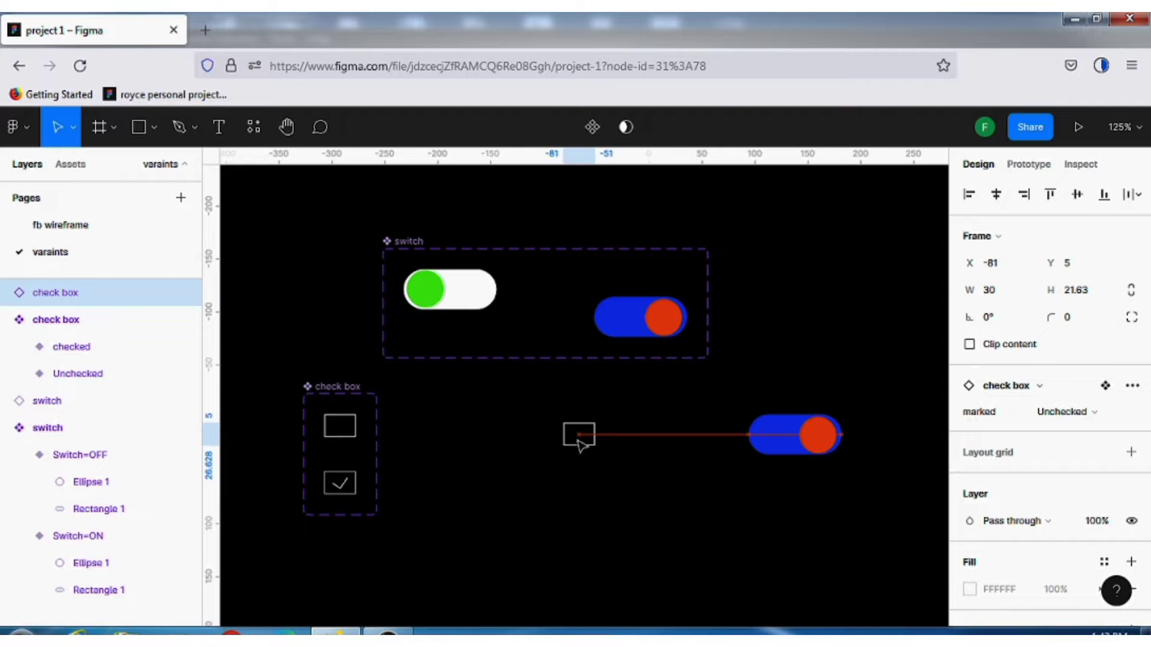
Move the switch instance directly below the check box instance and toggle its Switch property on and back off
left_click_drag(800, 445, 569, 508)
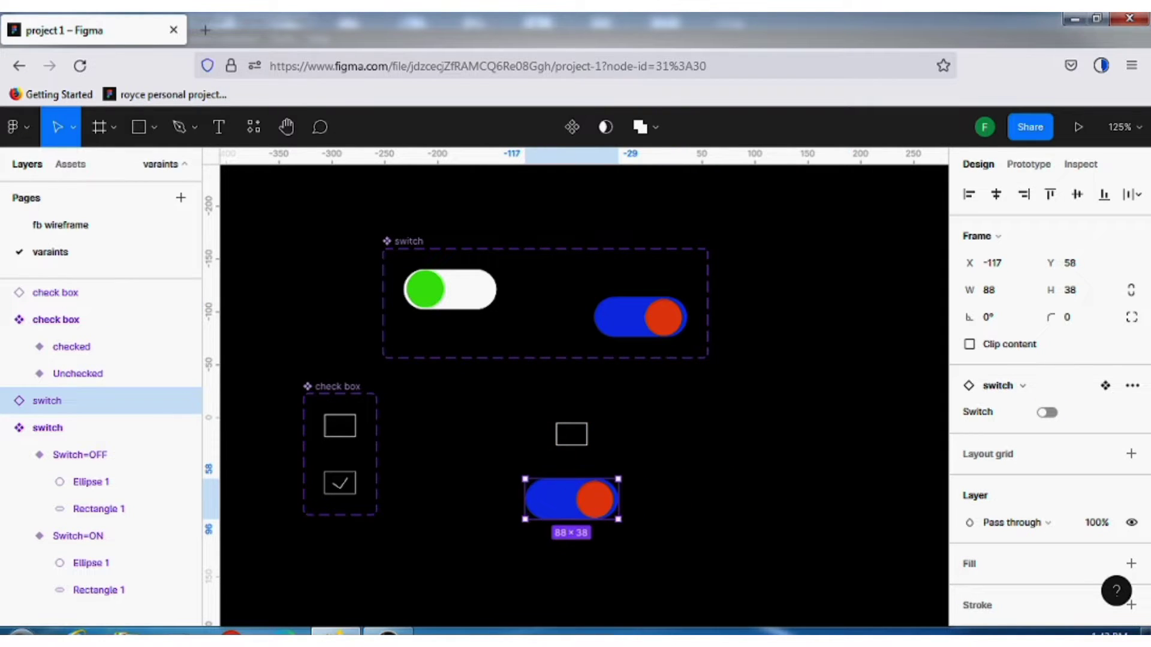
left_click(1048, 414)
left_click(1048, 413)
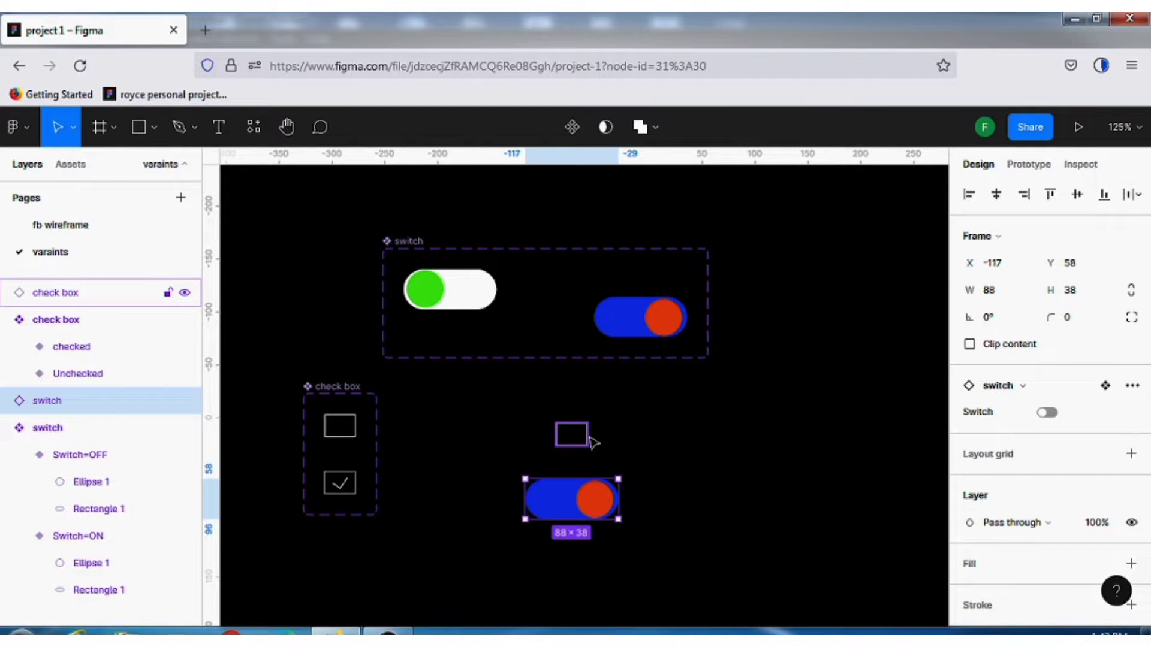
Set the check box instance's marked property to checked and back to Unchecked
left_click(571, 433)
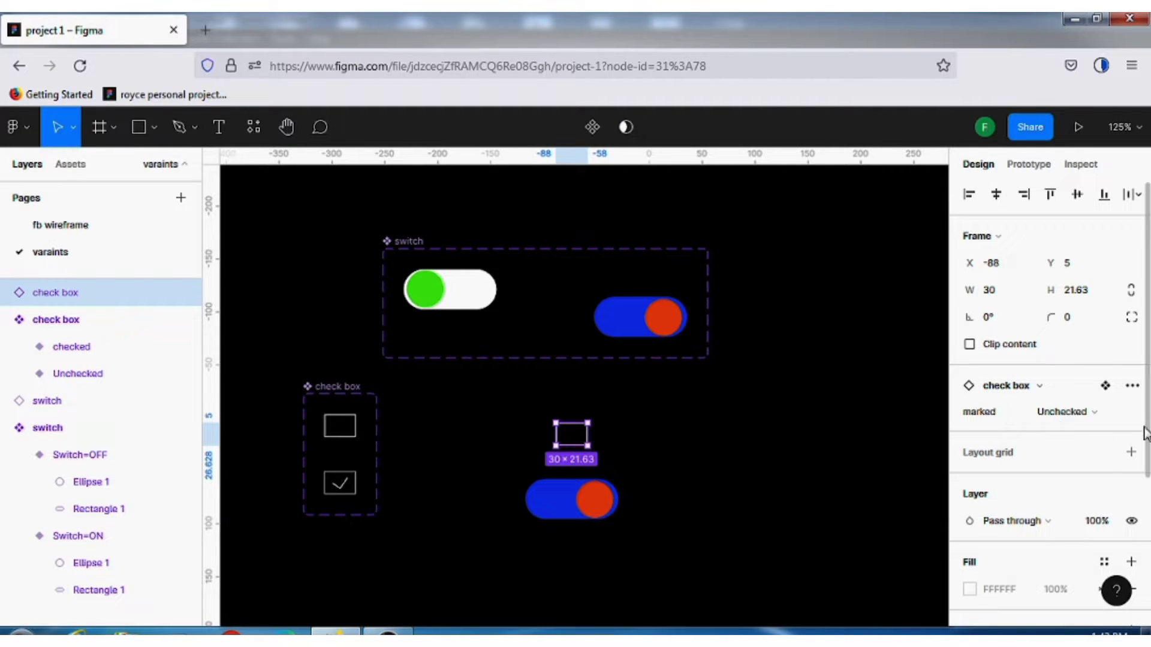
left_click(1114, 419)
left_click(1106, 392)
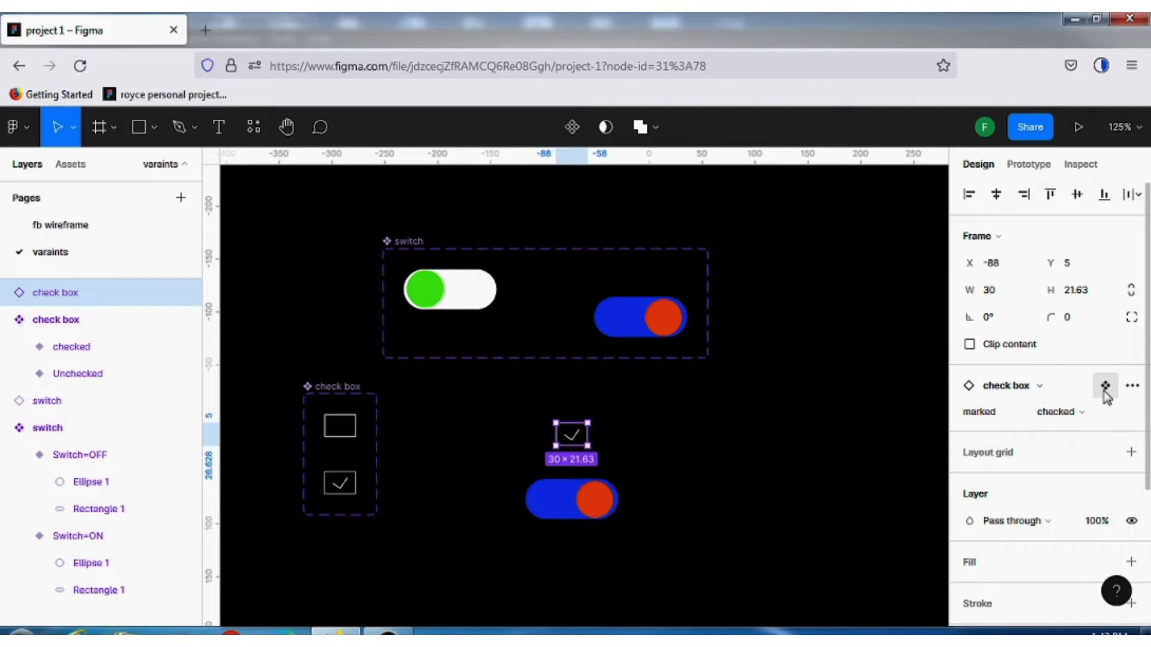
left_click(1108, 415)
left_click(1104, 438)
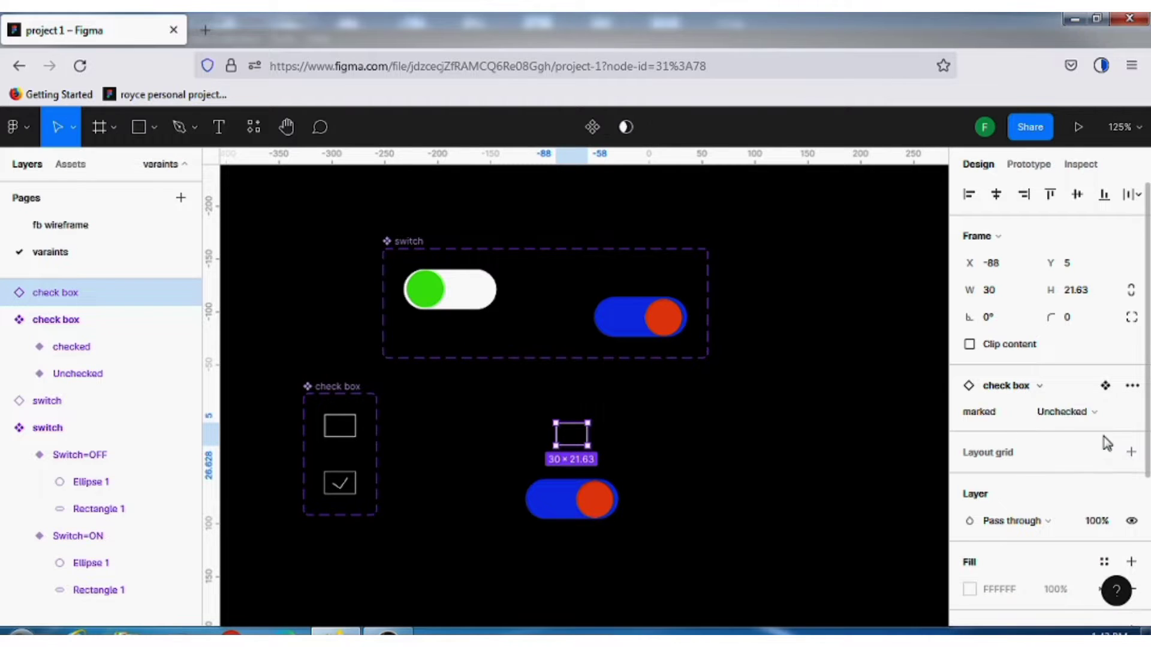
left_click(750, 467)
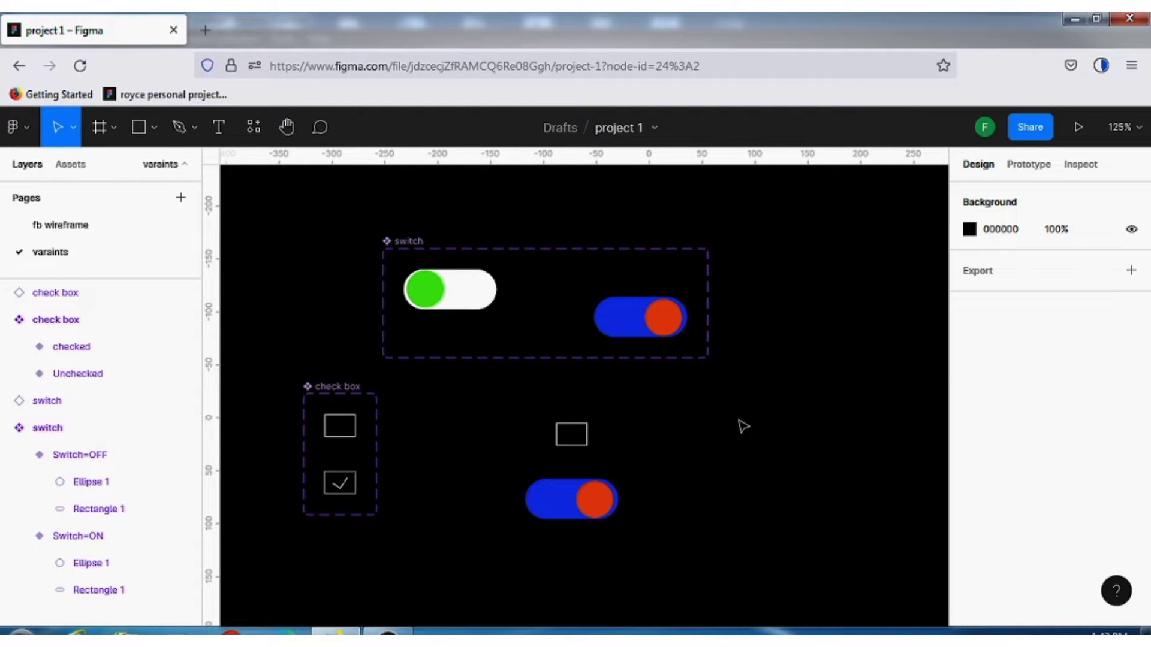
Insert the airplay icon with the Feather Icons plugin and place a copy inside each of the two switch variants
left_click(26, 129)
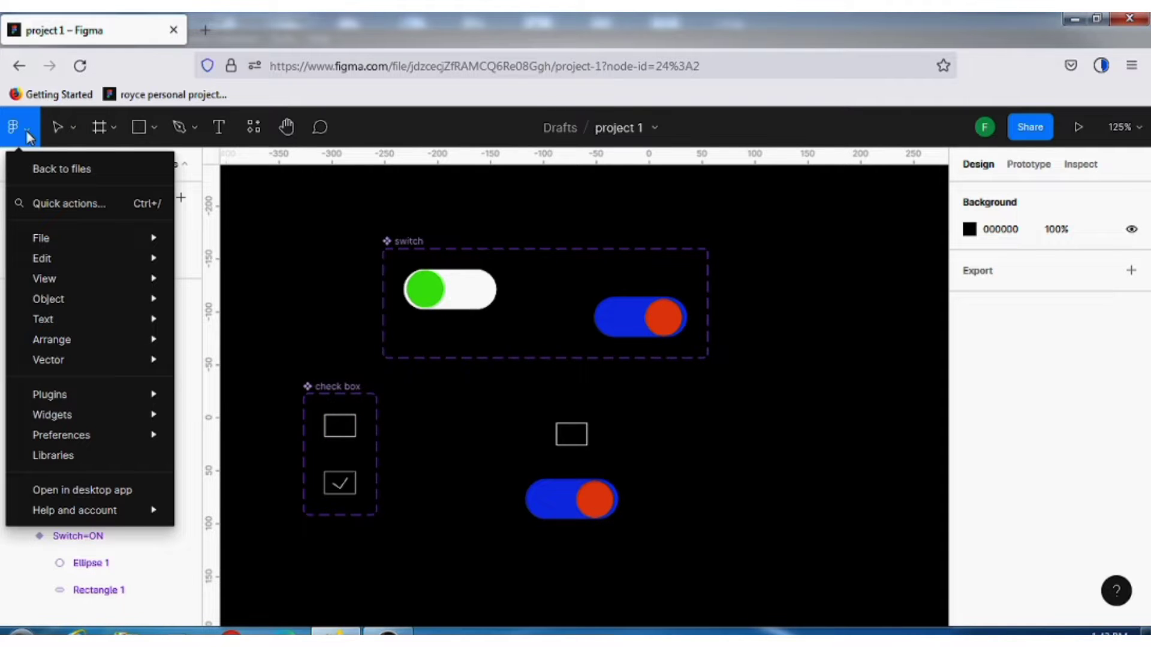
mouse_move(44, 240)
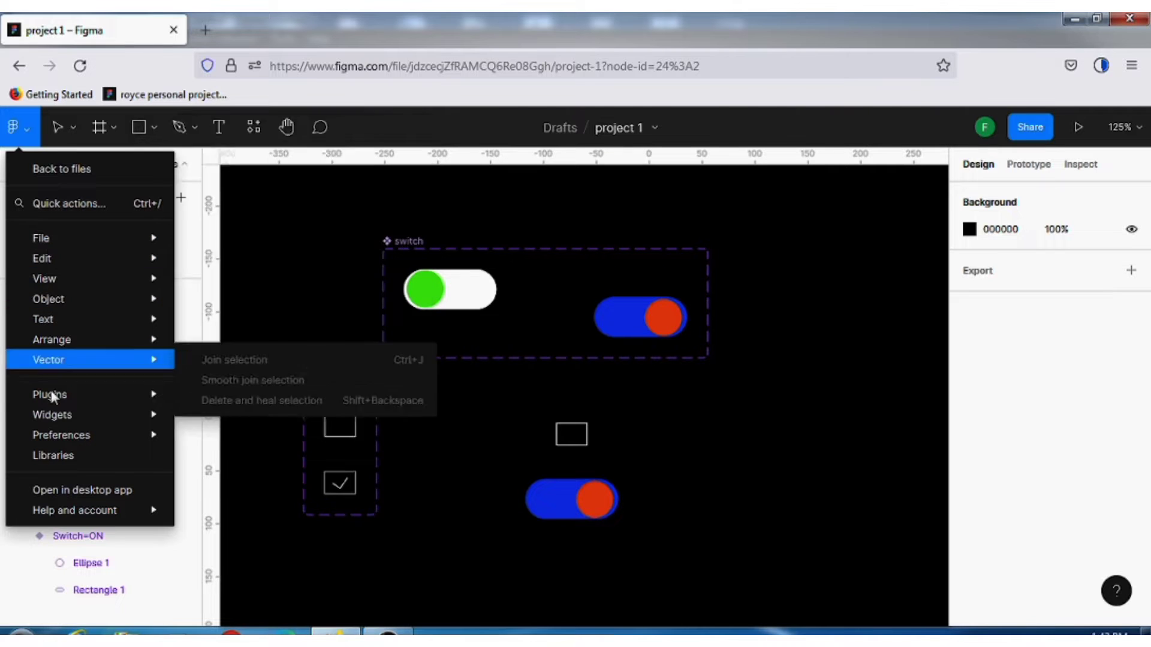
mouse_move(52, 396)
left_click(293, 150)
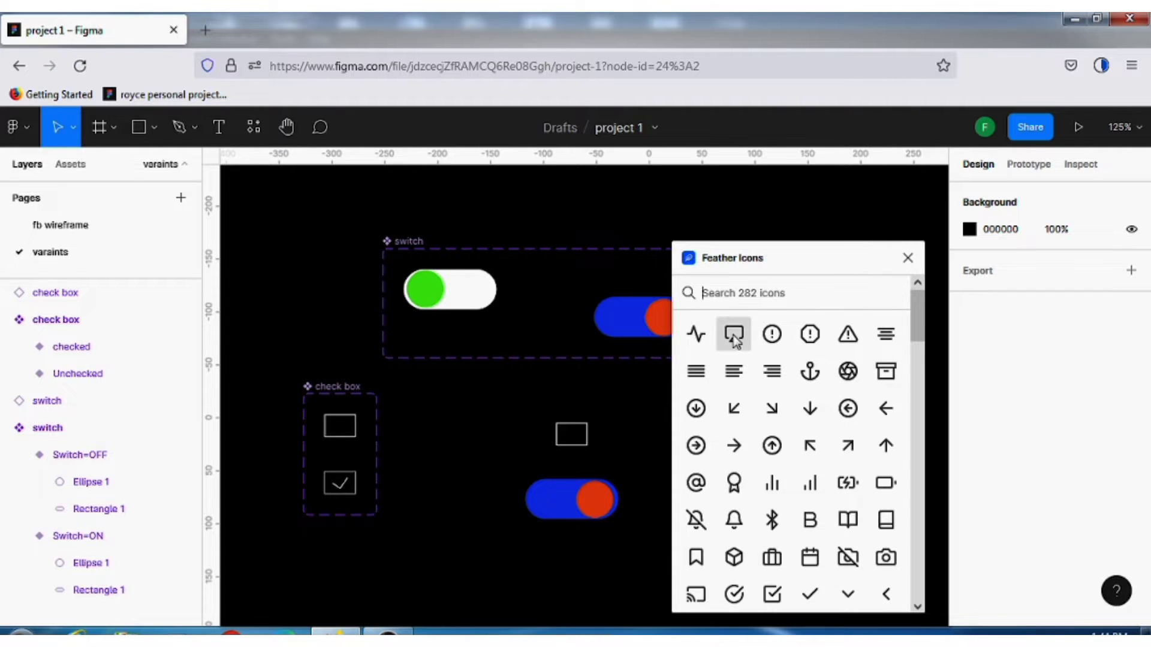
left_click(735, 337)
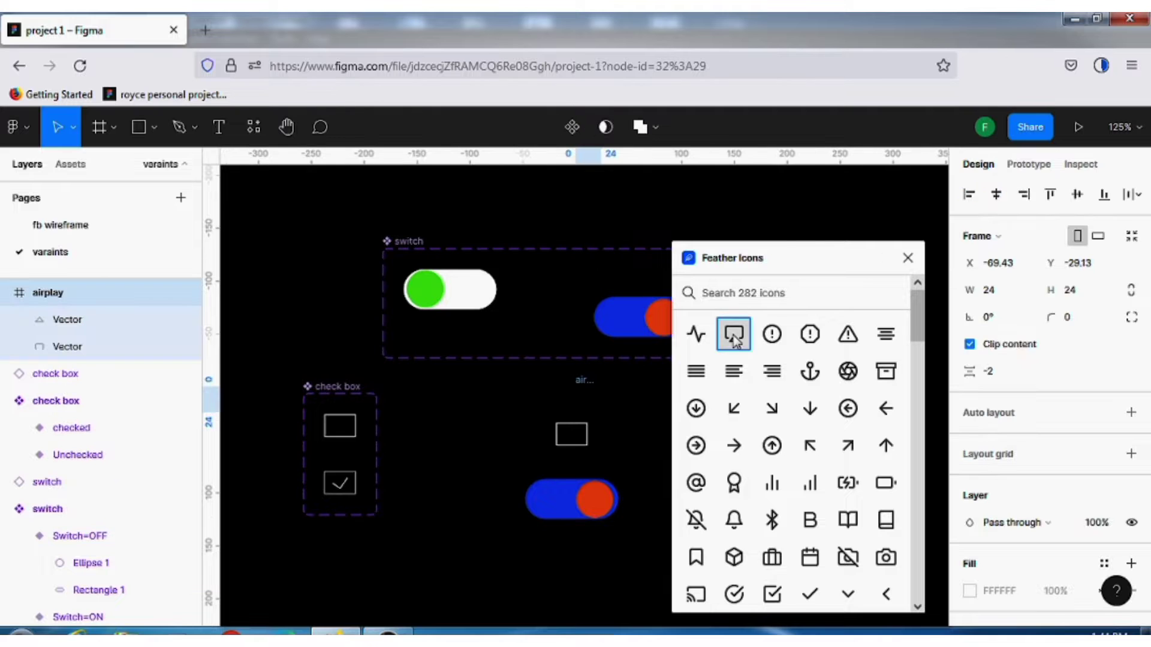
left_click(908, 259)
scroll(612, 367, "up", 3)
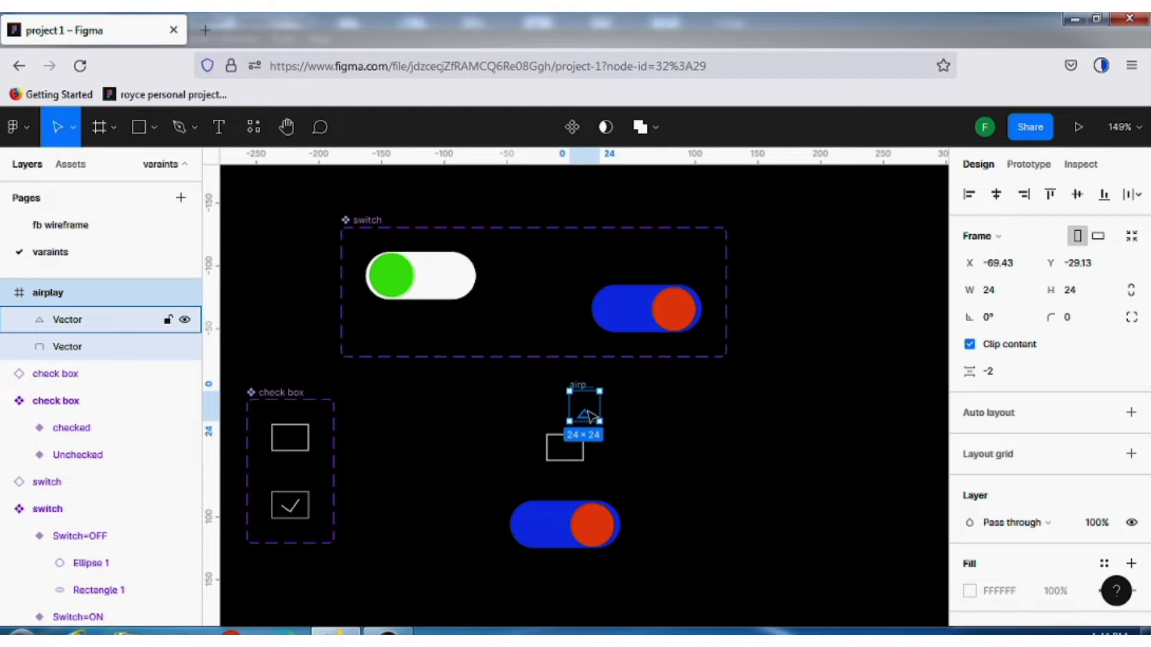
left_click_drag(594, 410, 621, 313)
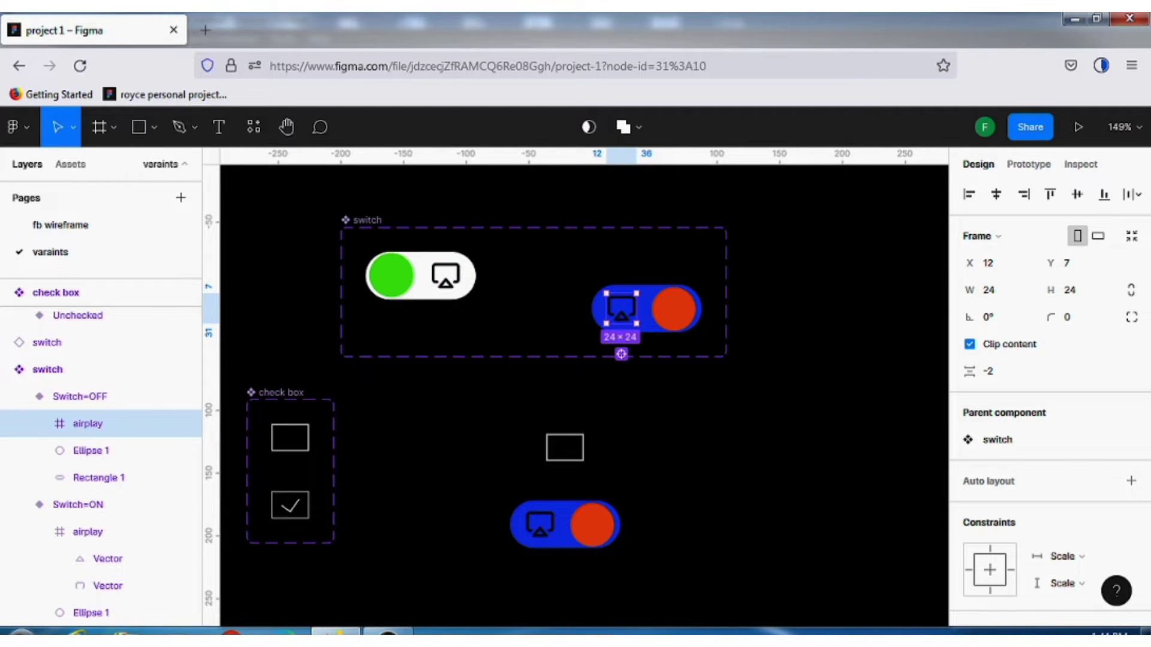
Inspect the airplay icon in each switch variant, select both matching layers together and clear the selection
left_click(445, 279)
left_click(446, 281)
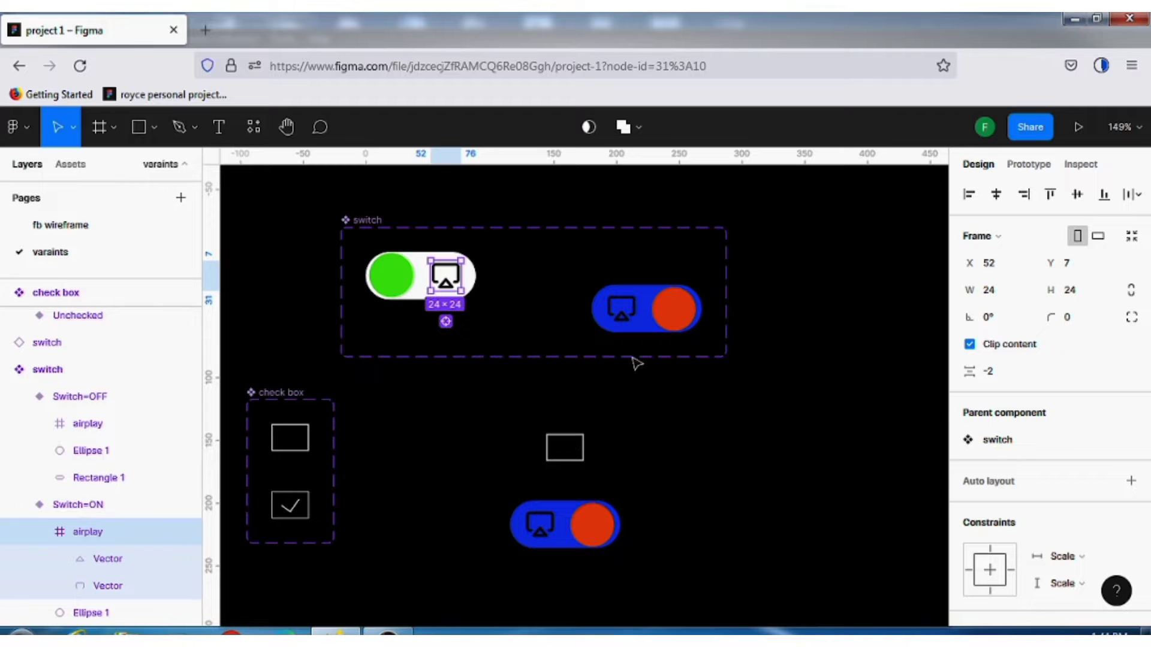
left_click(625, 311)
left_click(627, 313)
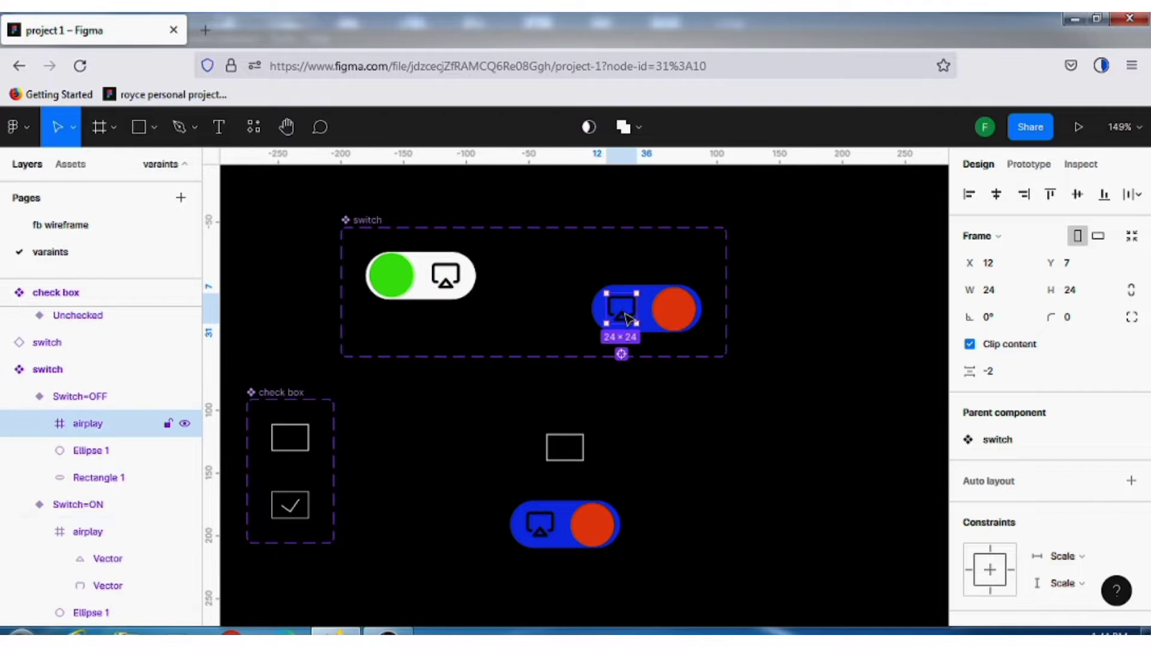
left_click(444, 280)
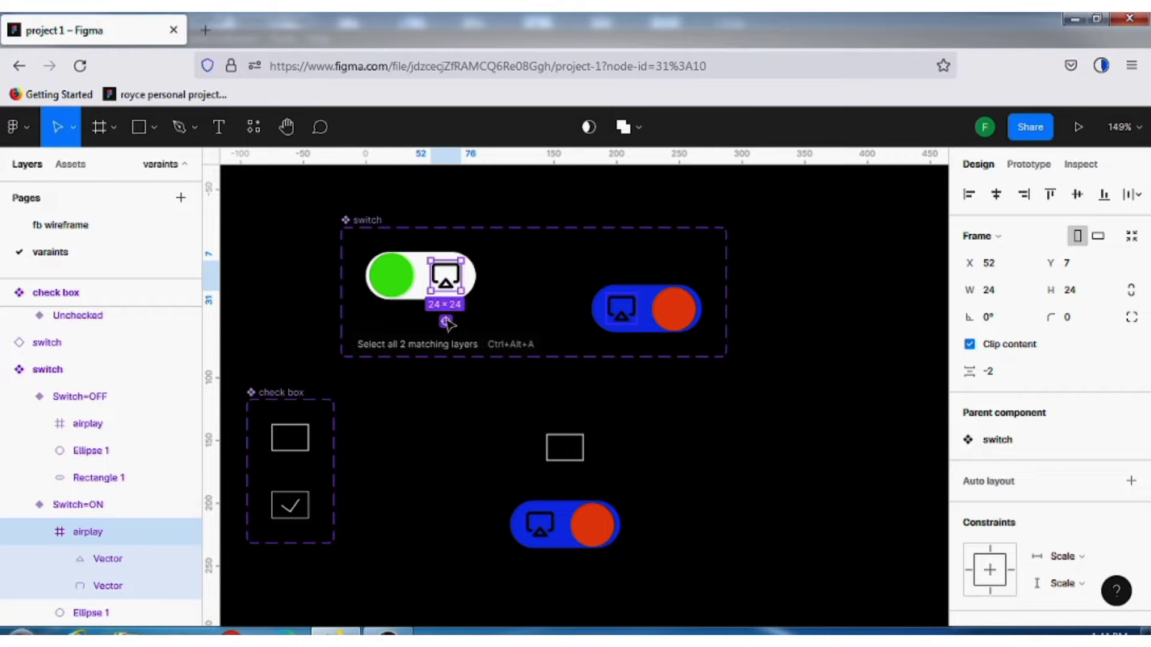
left_click(446, 322)
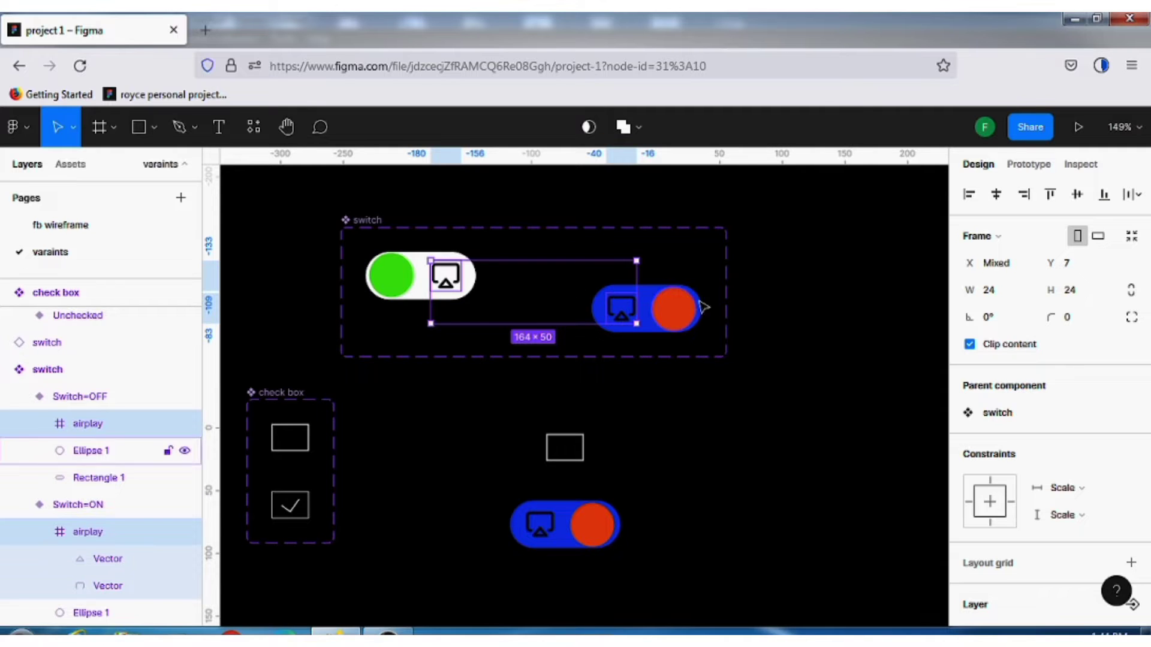
left_click(818, 305)
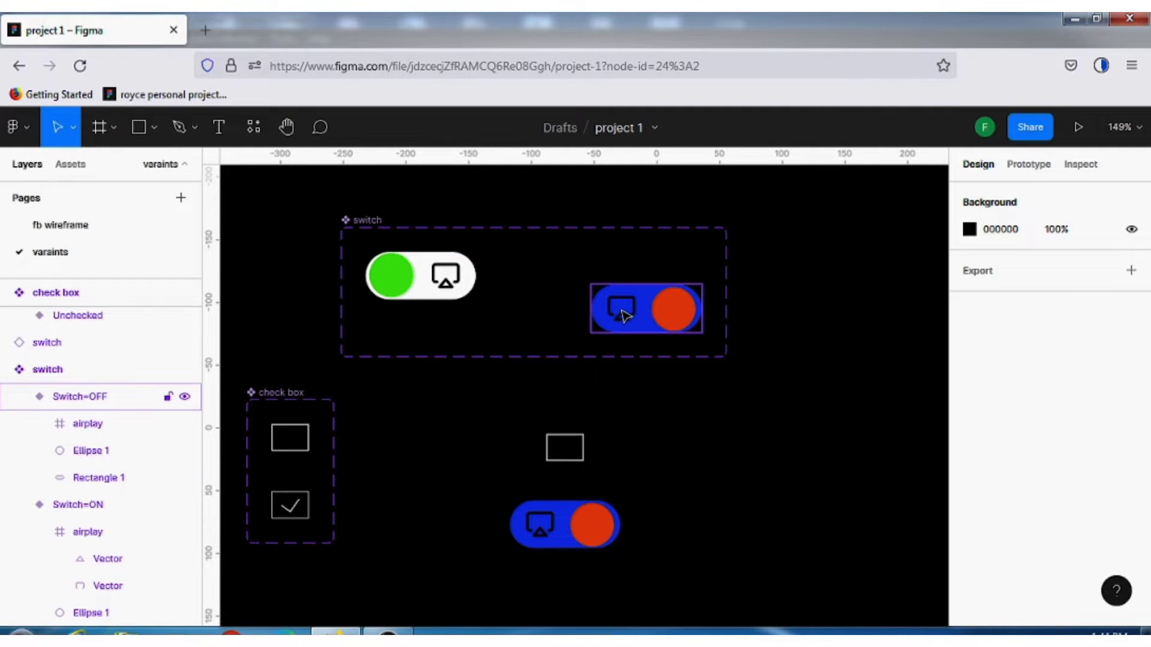
Rename the airplay layer in the Switch=OFF variant to airplay1 and check the Switch=ON icon for matching layers
double_click(624, 314)
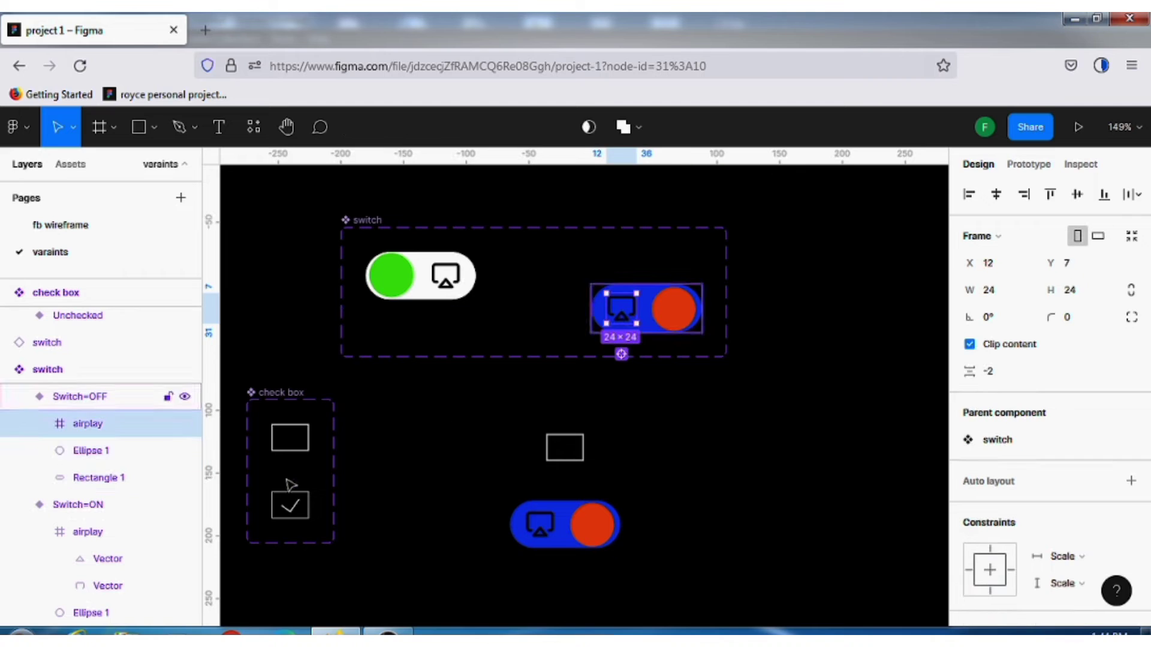
double_click(123, 425)
left_click(125, 427)
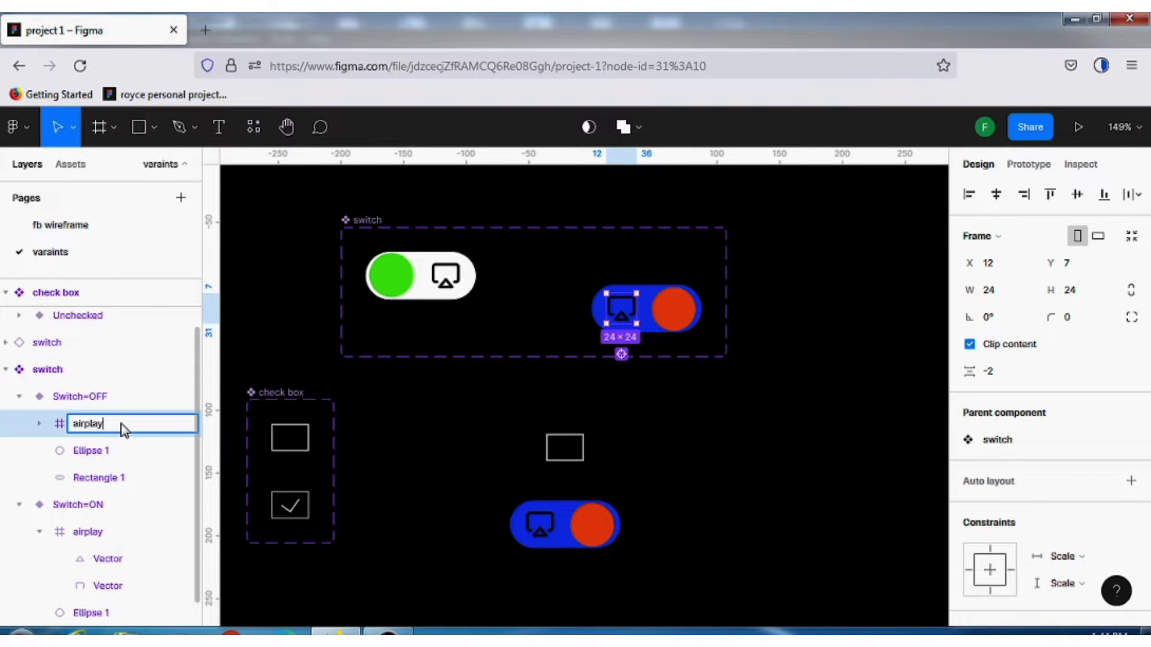
type("1")
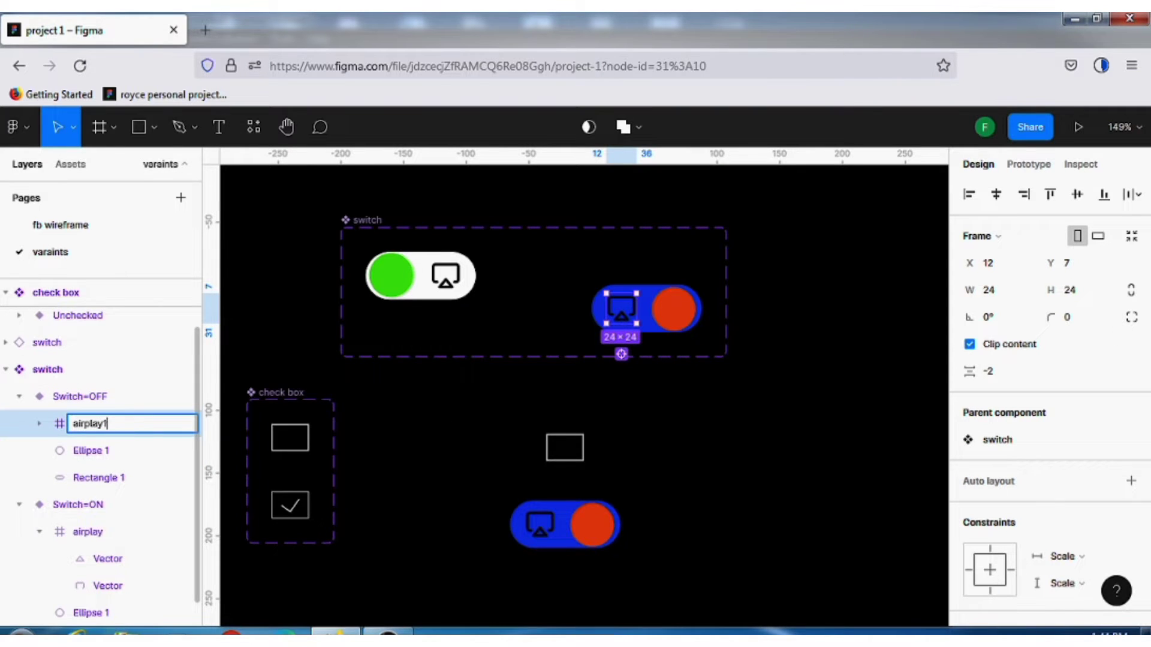
left_click(384, 428)
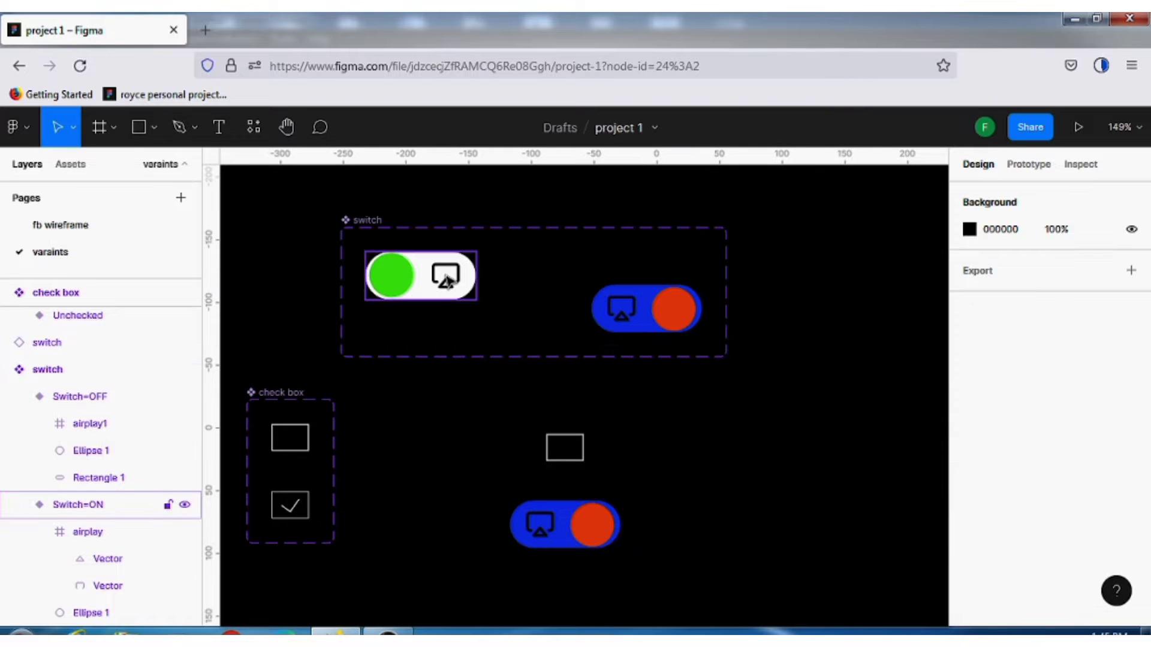
double_click(447, 281)
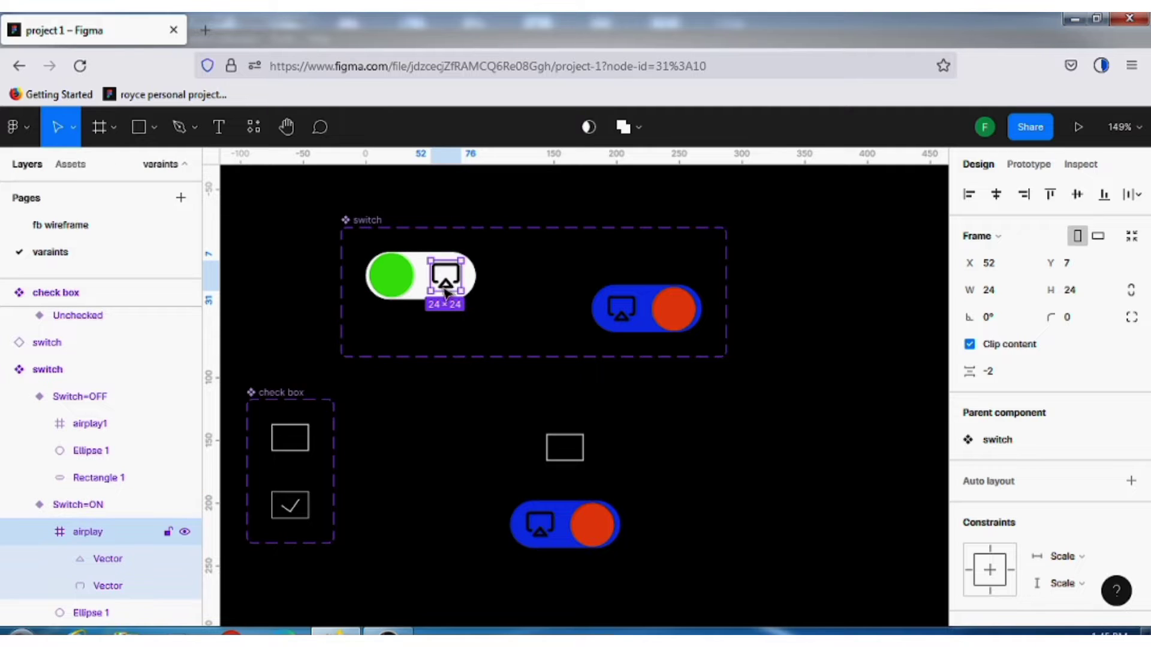
Restore the name airplay on the icon layer in the Switch=OFF variant
left_click(628, 313)
left_click(628, 313)
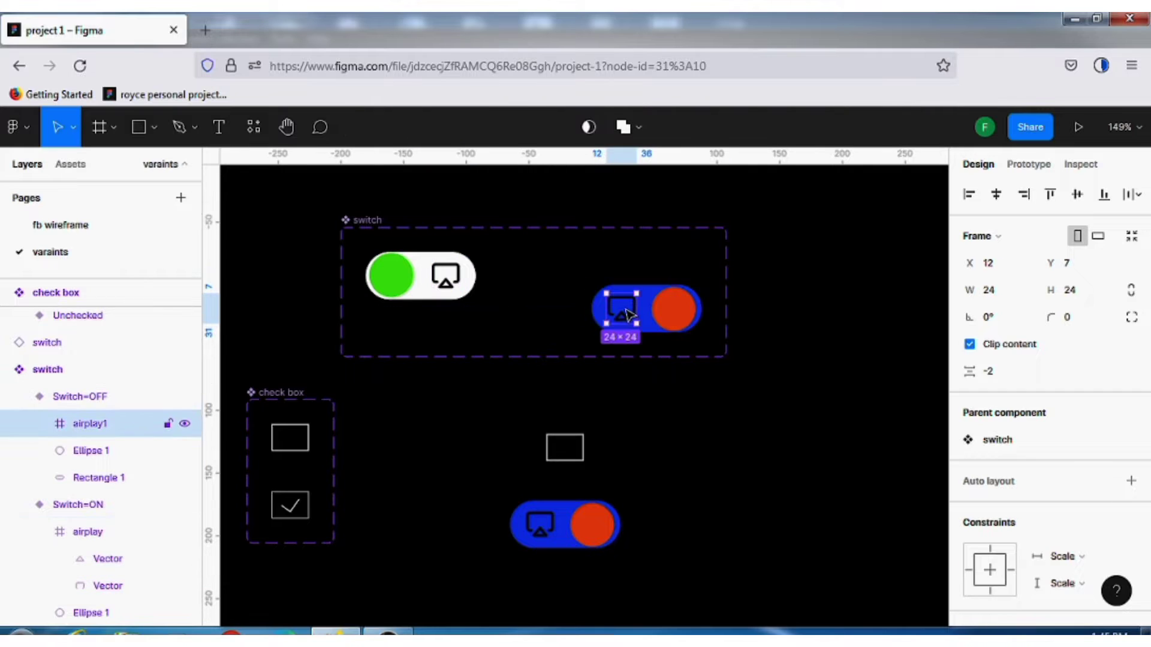
double_click(127, 426)
left_click(127, 425)
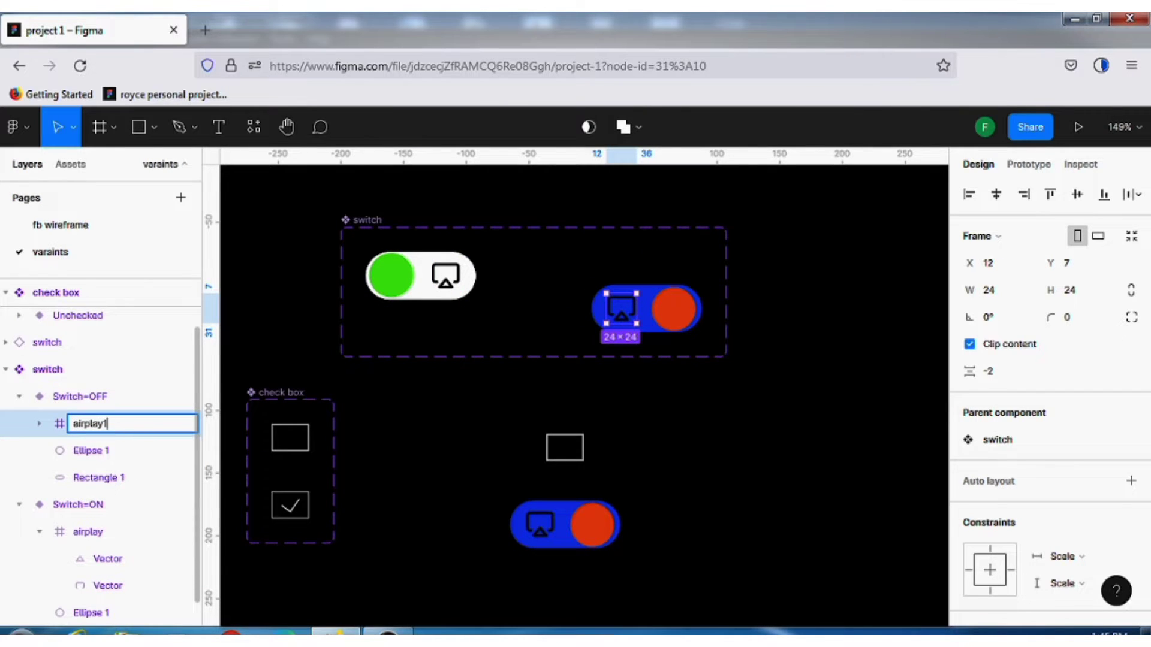
left_click(363, 450)
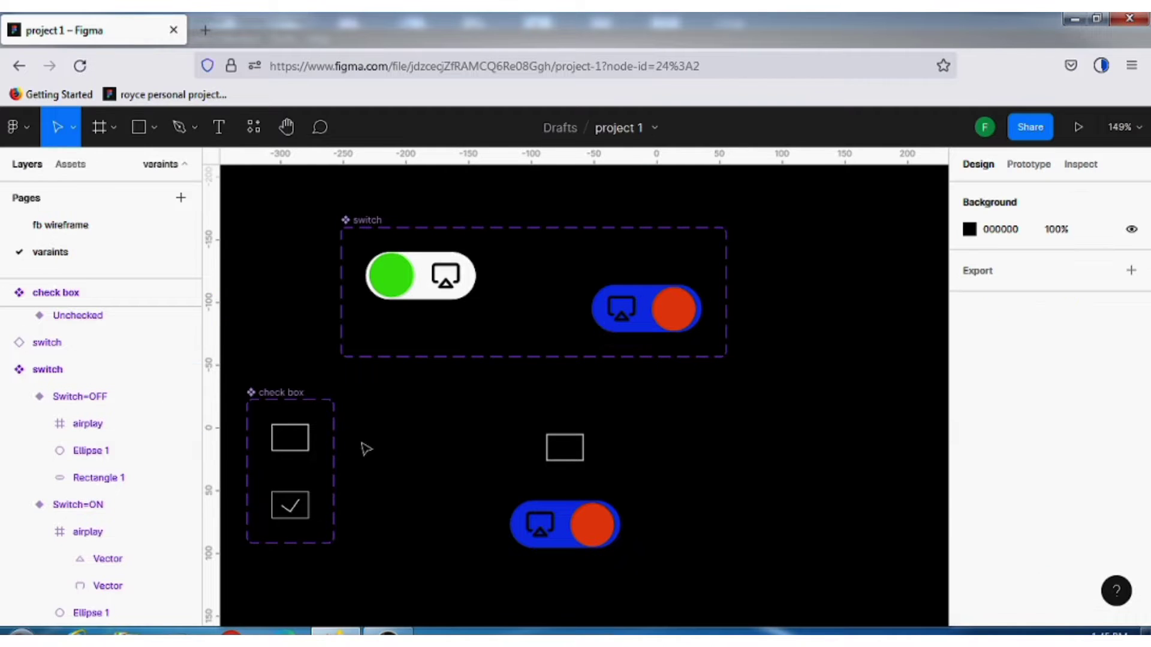
Select all matching airplay layers across the Switch=ON and Switch=OFF variants
double_click(445, 282)
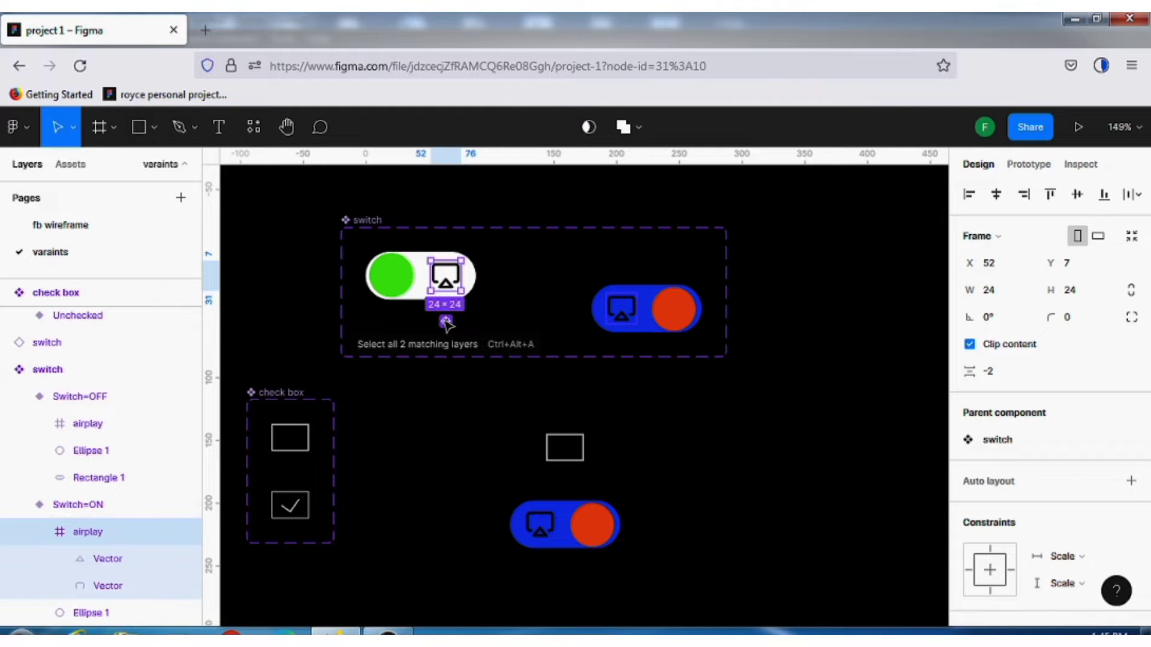
left_click(445, 322)
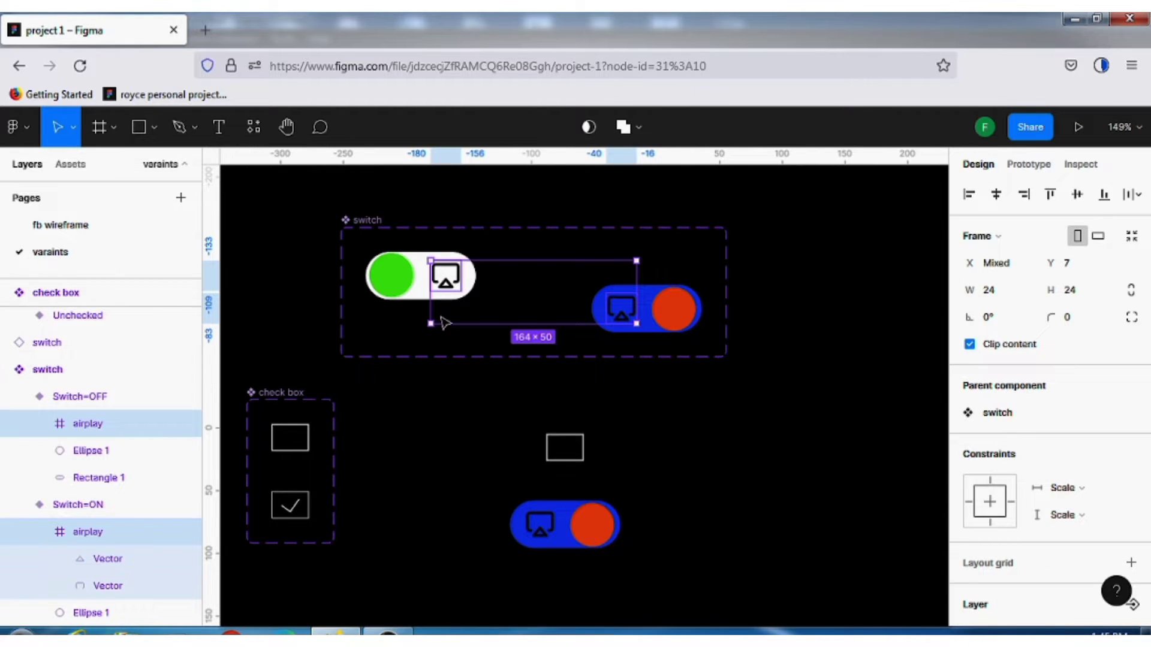
scroll(1103, 504, "down", 5)
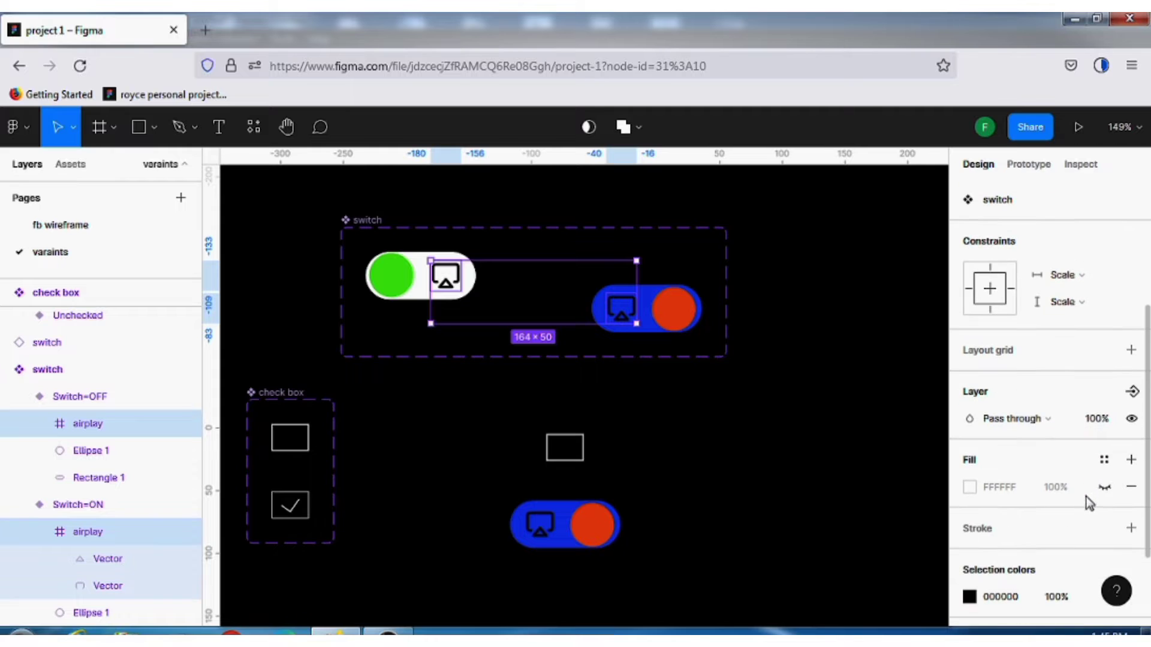
Toggle the visibility of the selected airplay layers off and on several times, leaving them shown
left_click(1132, 420)
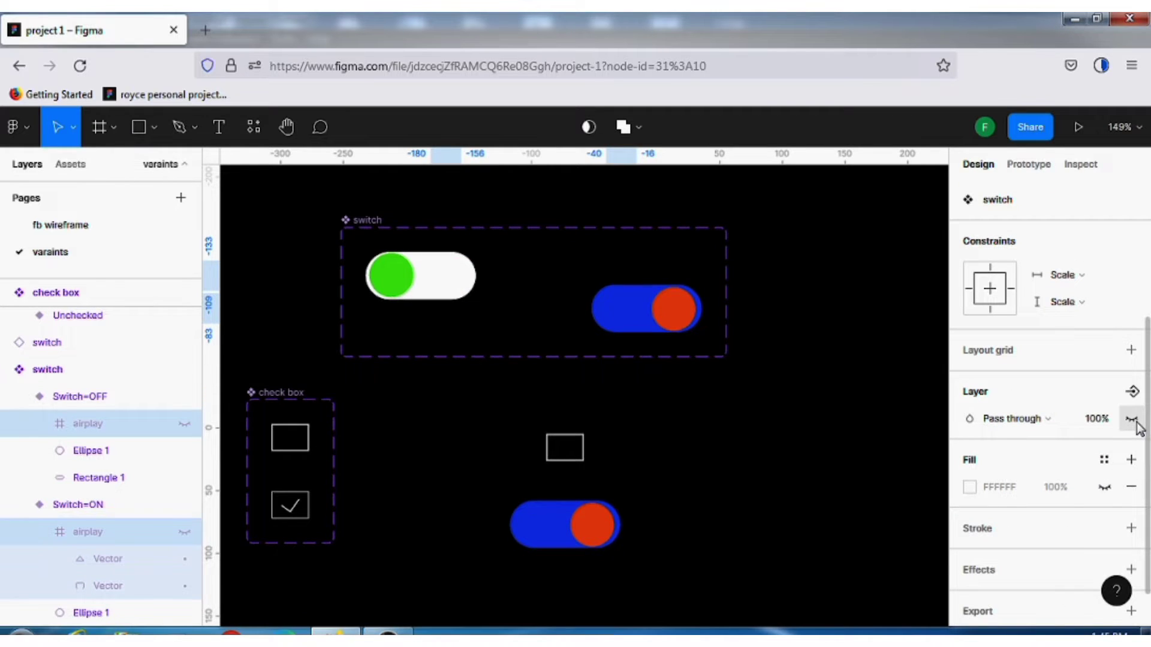
left_click(1132, 420)
left_click(1133, 420)
left_click(1133, 420)
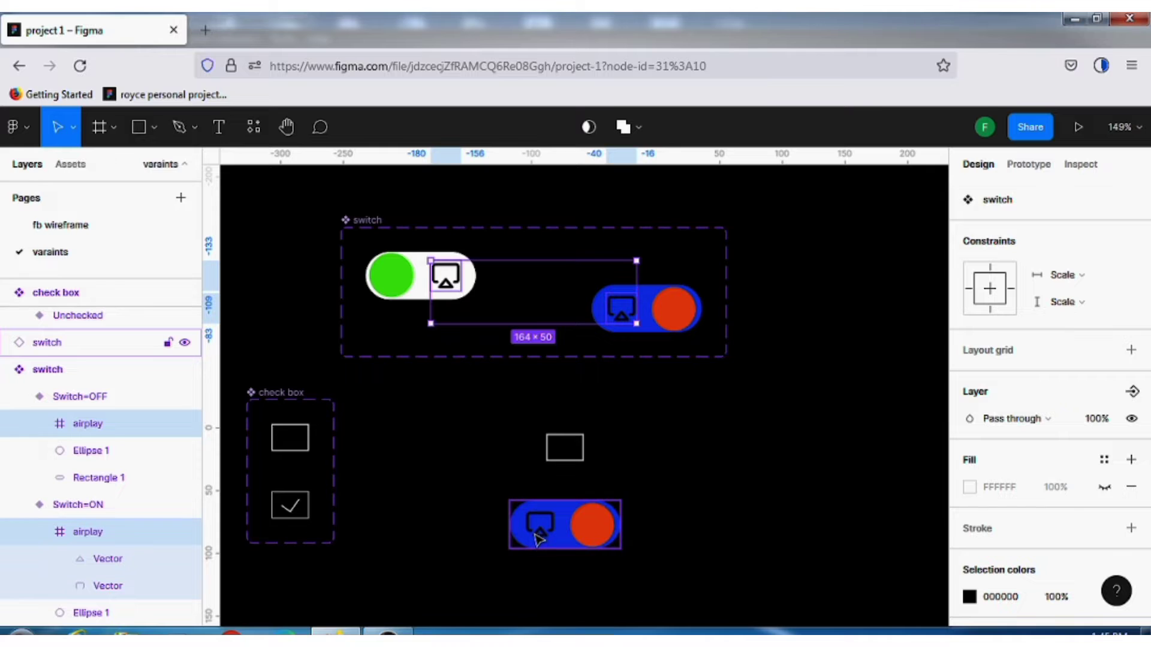
left_click(1132, 420)
left_click(1132, 420)
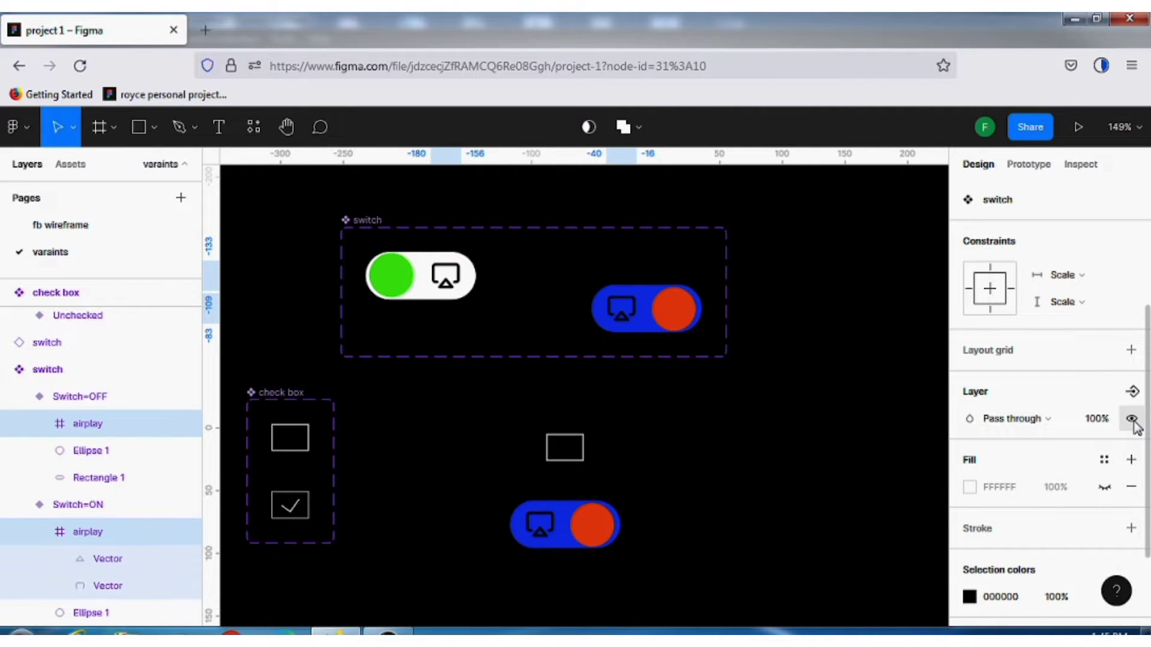
left_click(1132, 420)
left_click(1132, 420)
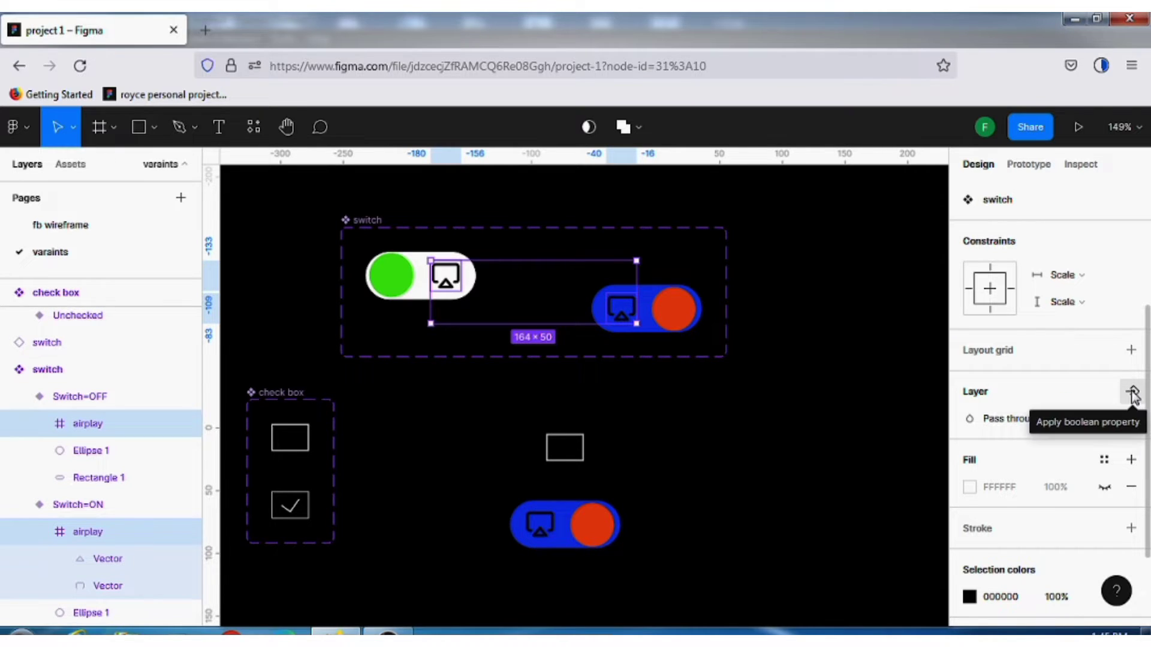
Create a boolean component property named show icon, with the value True, for the visibility of both selected airplay layers
left_click(1133, 394)
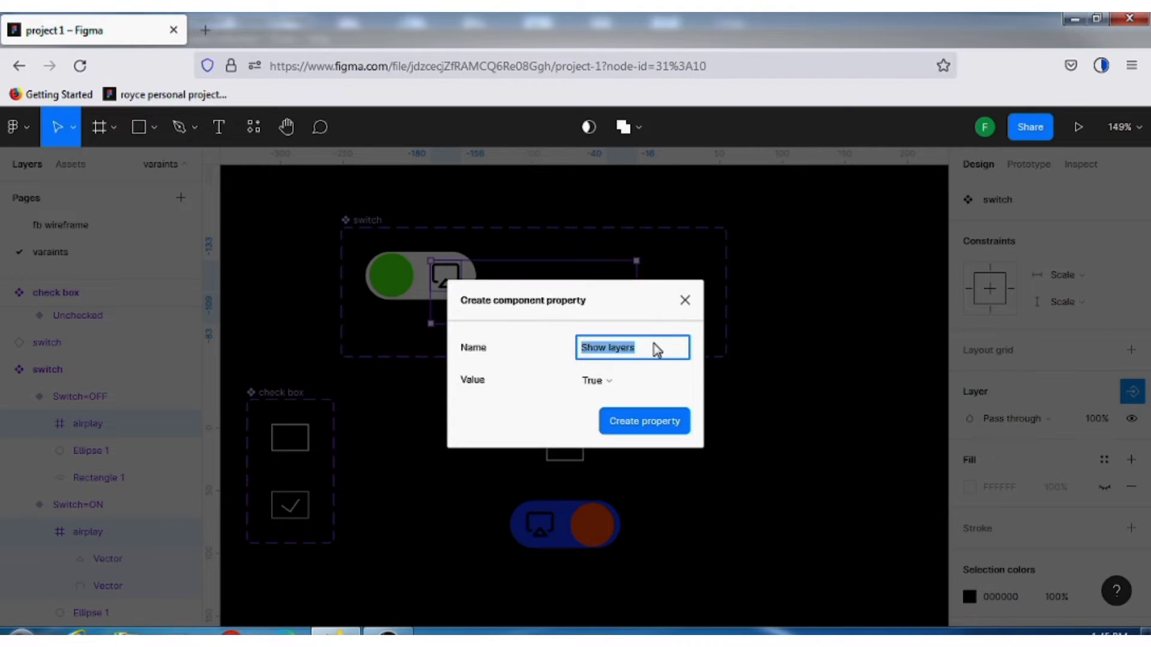
left_click(678, 386)
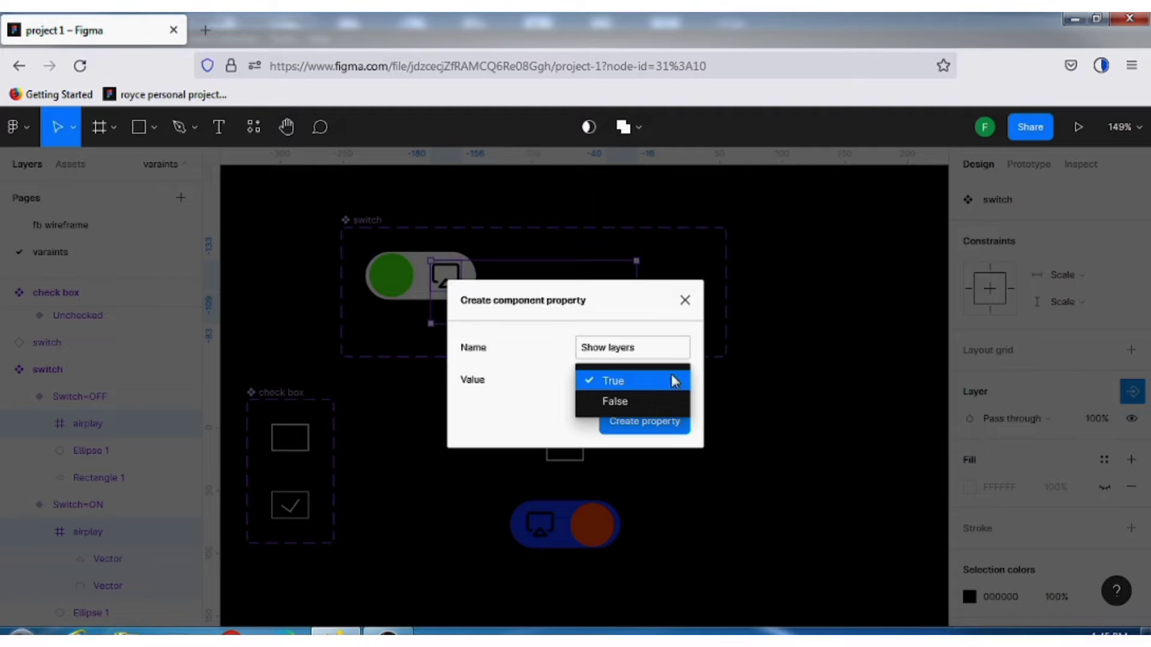
left_click(659, 352)
left_click(661, 350)
double_click(660, 348)
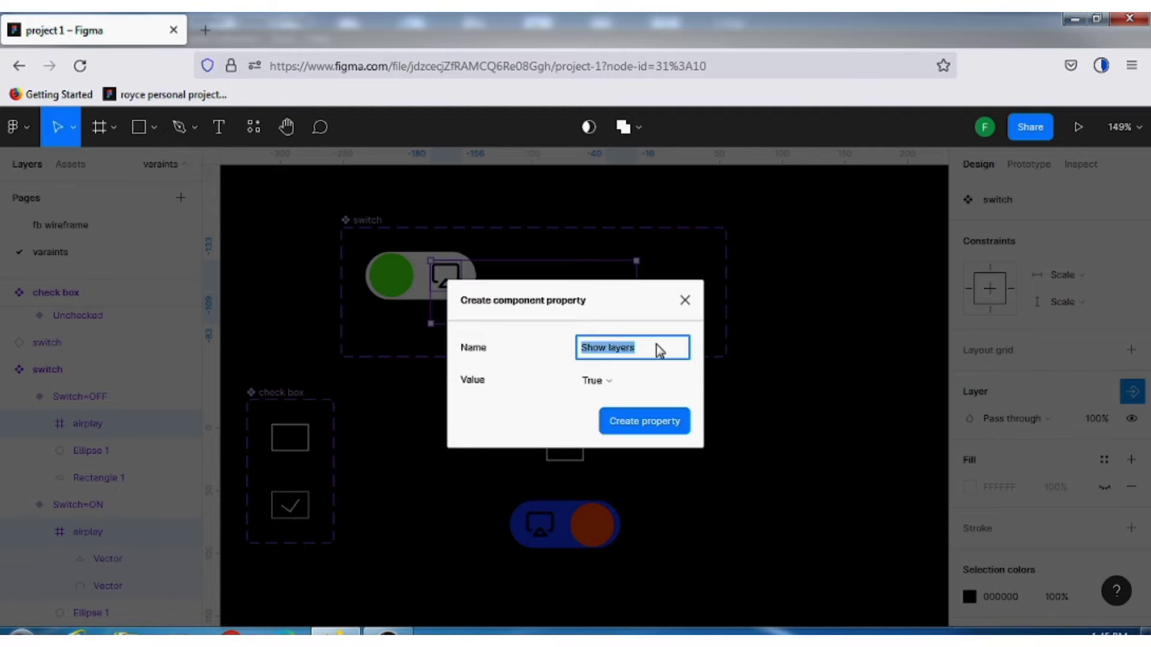
type("show icon")
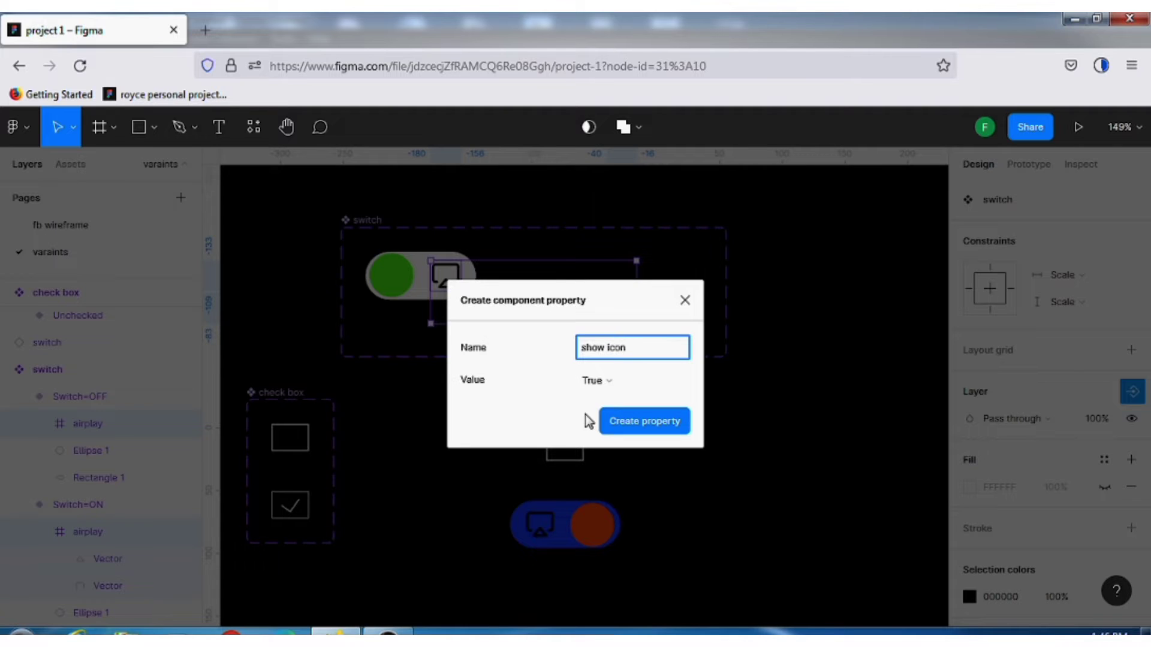
left_click(642, 426)
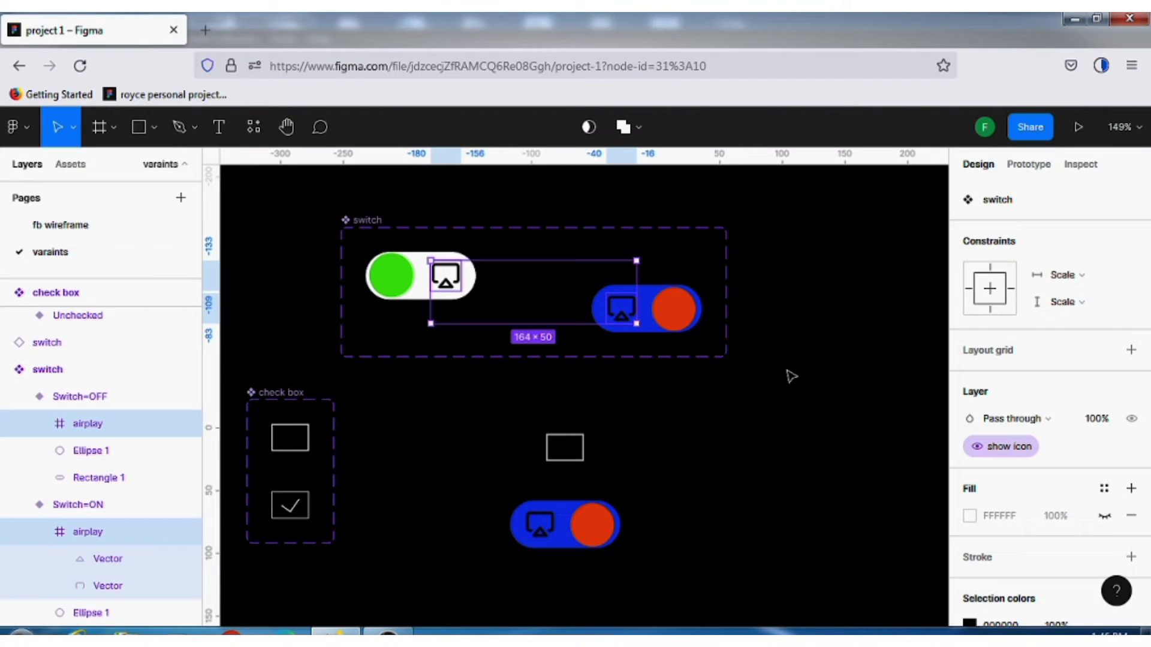
left_click(791, 377)
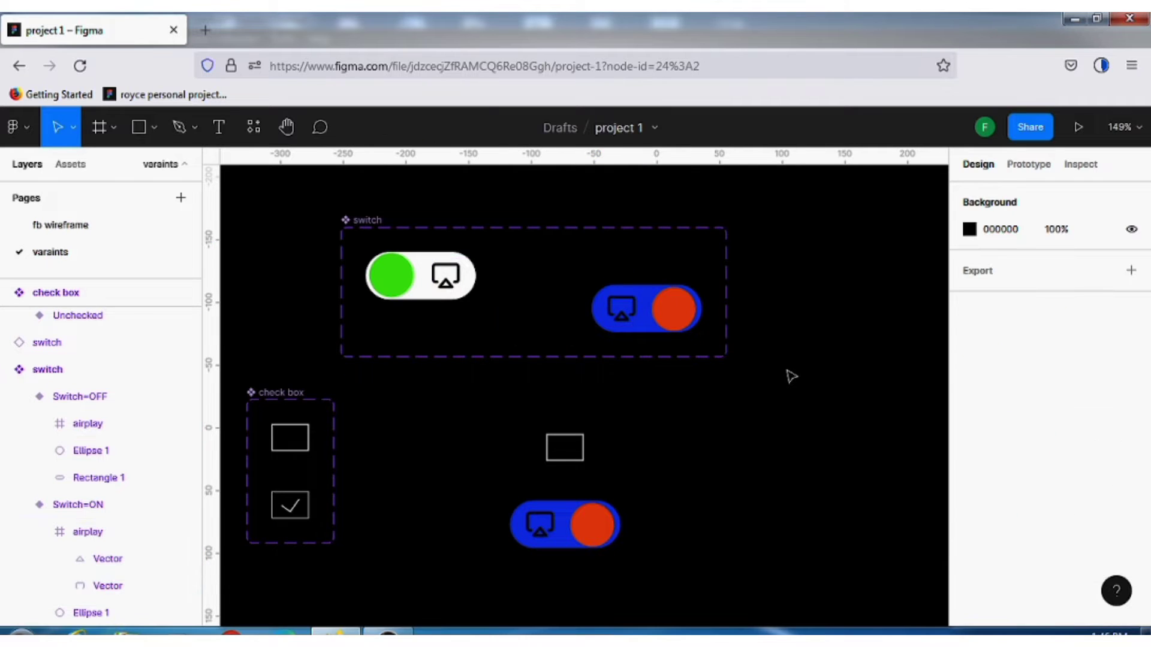
Check the properties of the switch instance, the Switch=ON variant and the switch component set, including the show icon property's settings
left_click(561, 510)
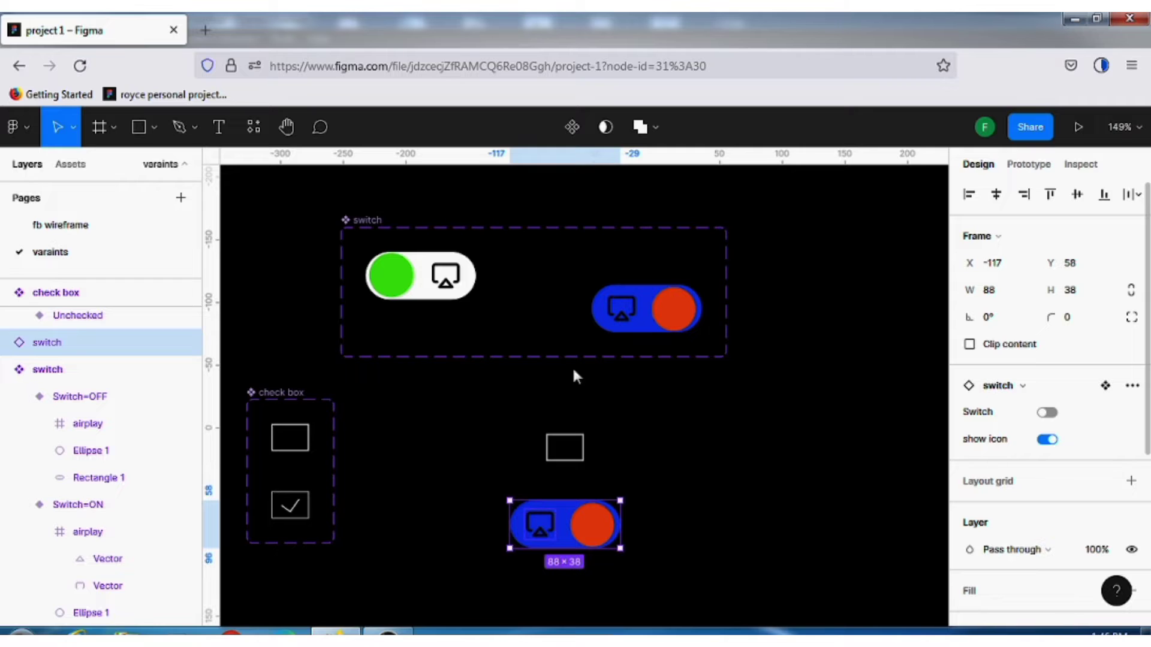
left_click(447, 278)
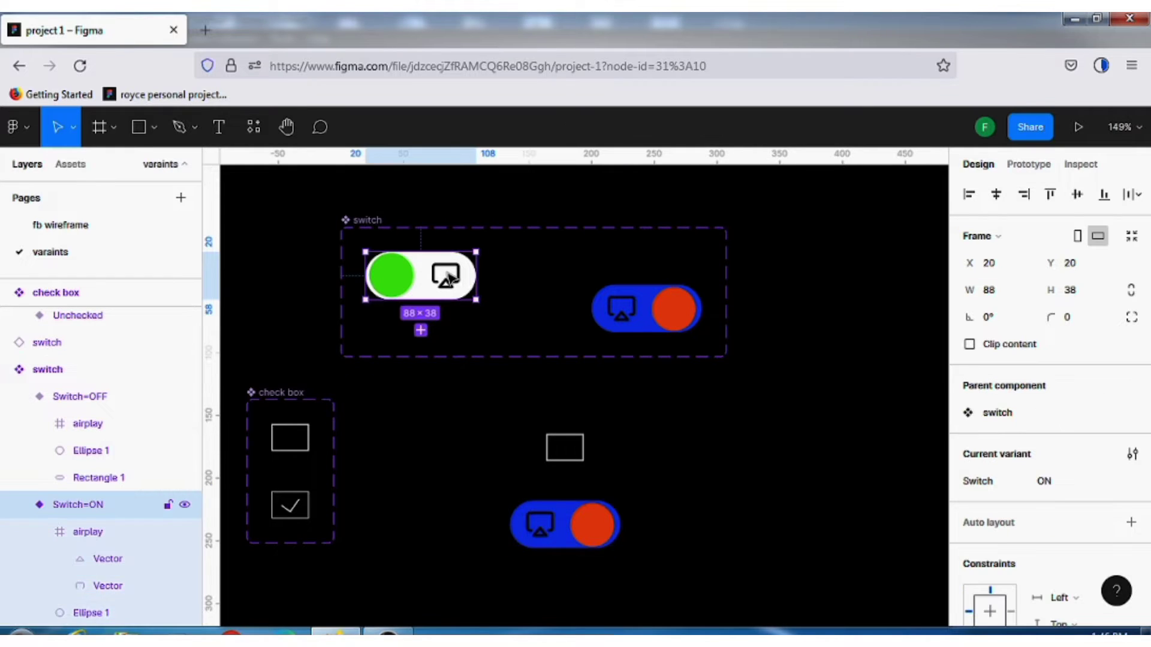
left_click(359, 221)
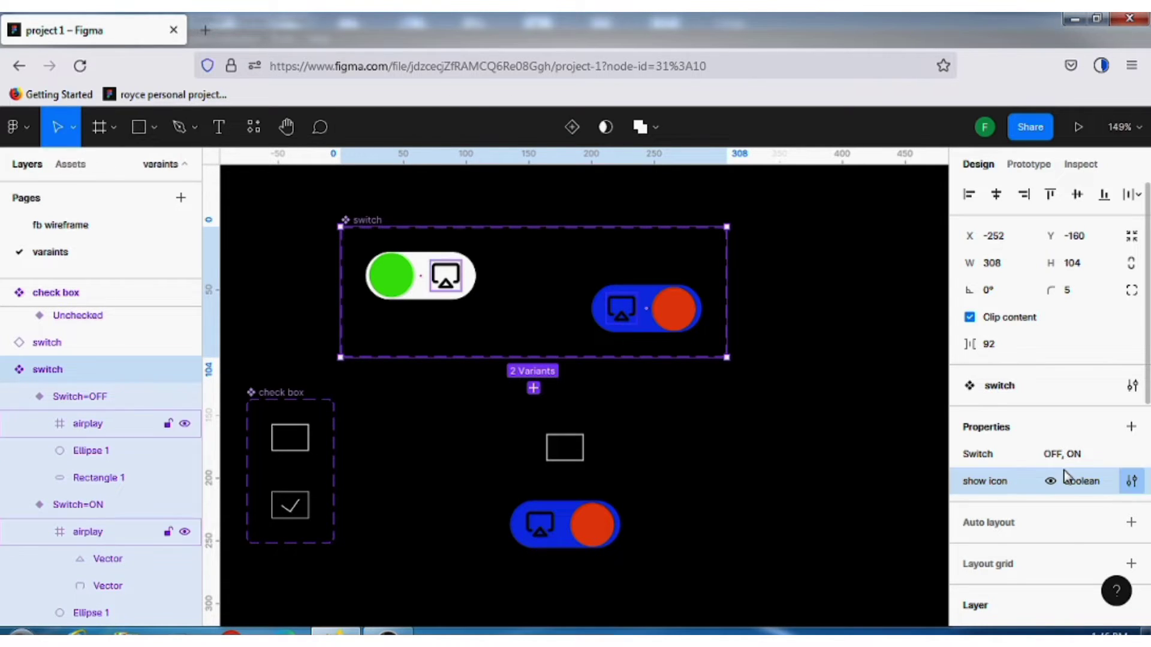
left_click(1131, 481)
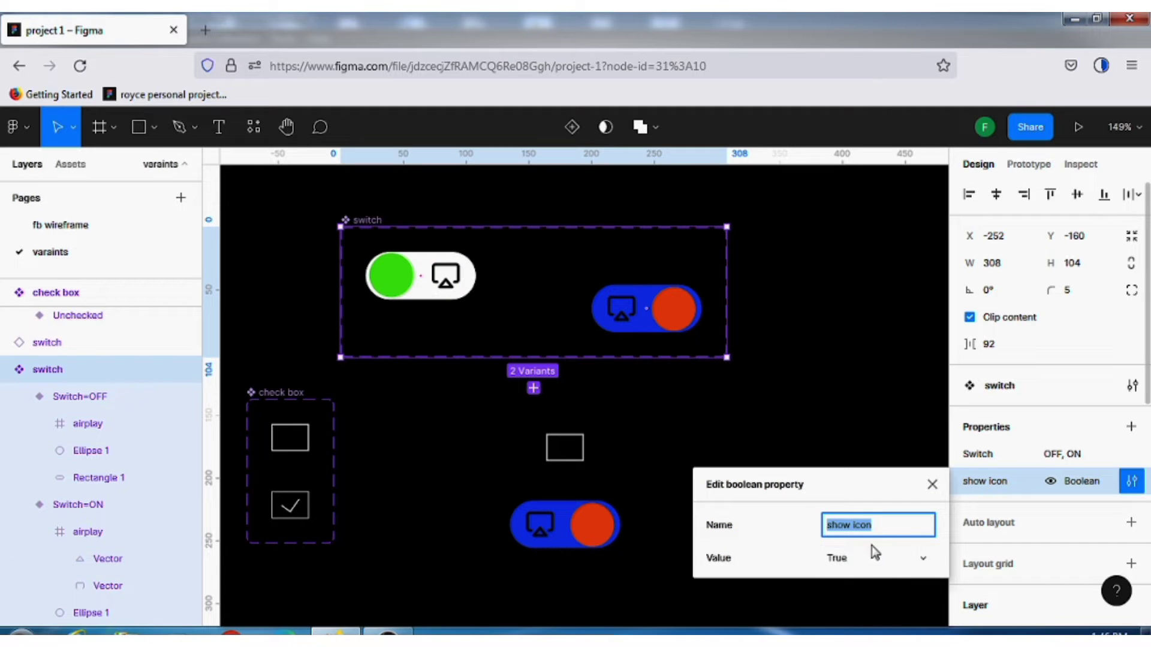
left_click(932, 485)
left_click(933, 485)
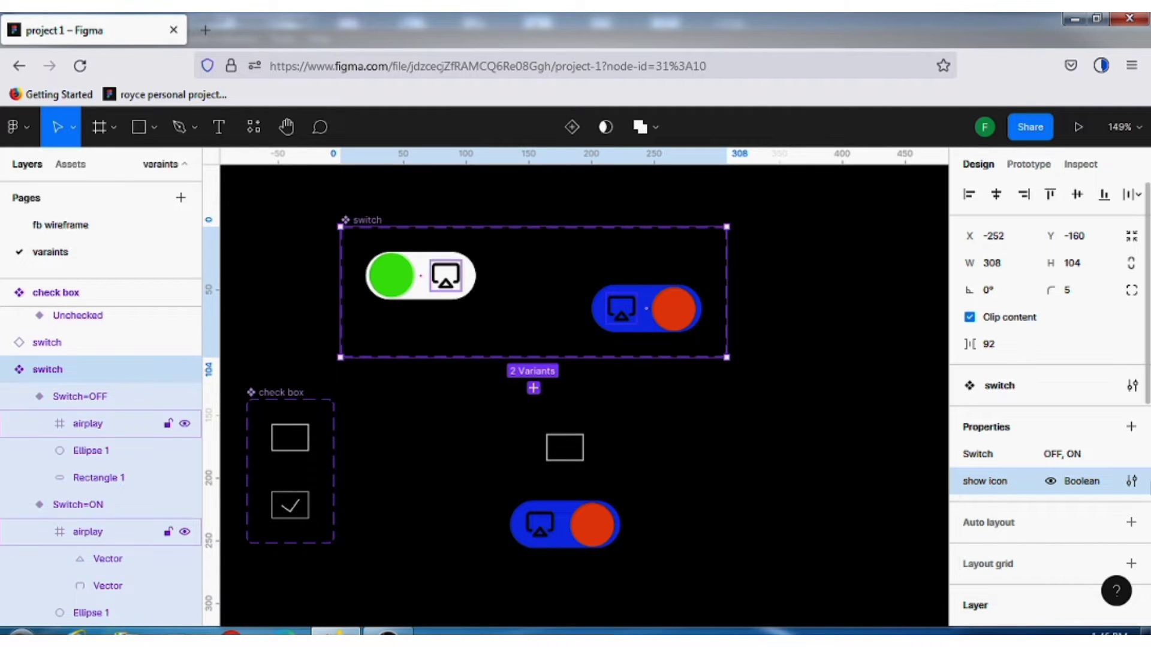
Select the airplay layers in both switch variants and inspect the options of their applied show icon property
double_click(449, 278)
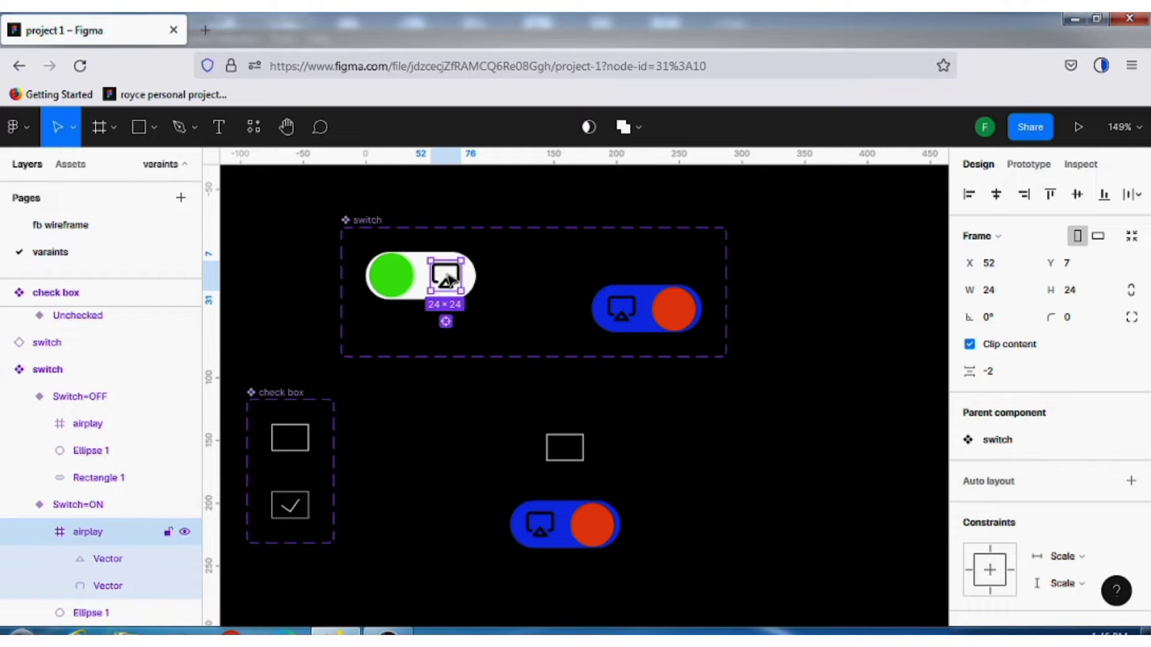
left_click(621, 315, "shift")
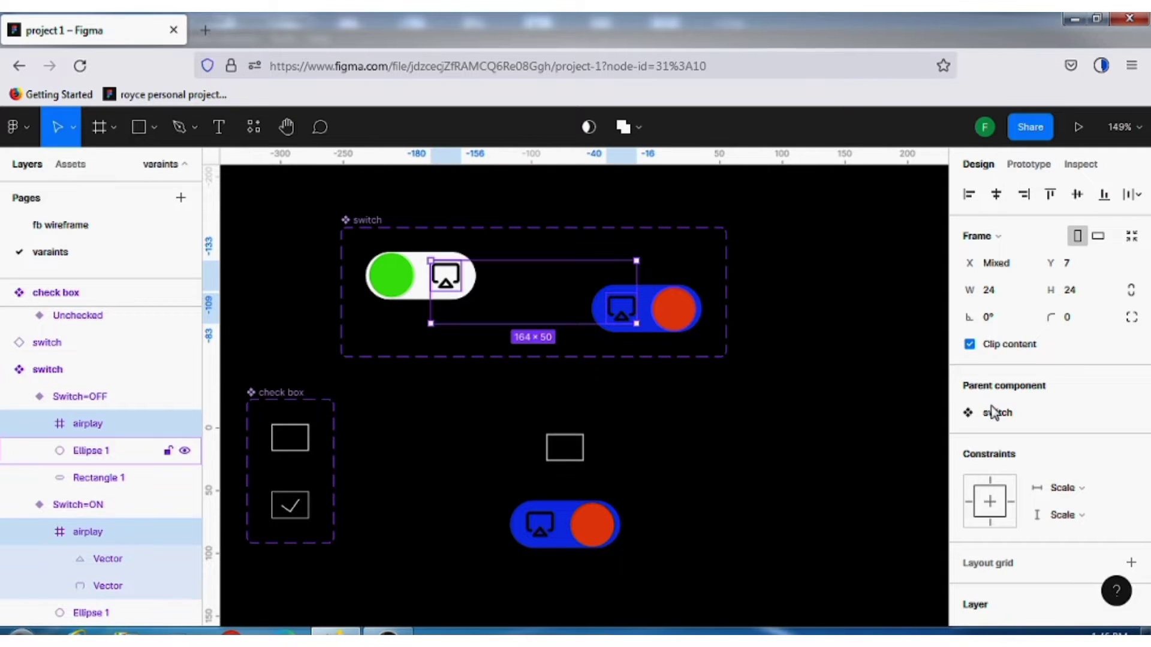
scroll(1039, 479, "down", 5)
scroll(1032, 468, "up", 2)
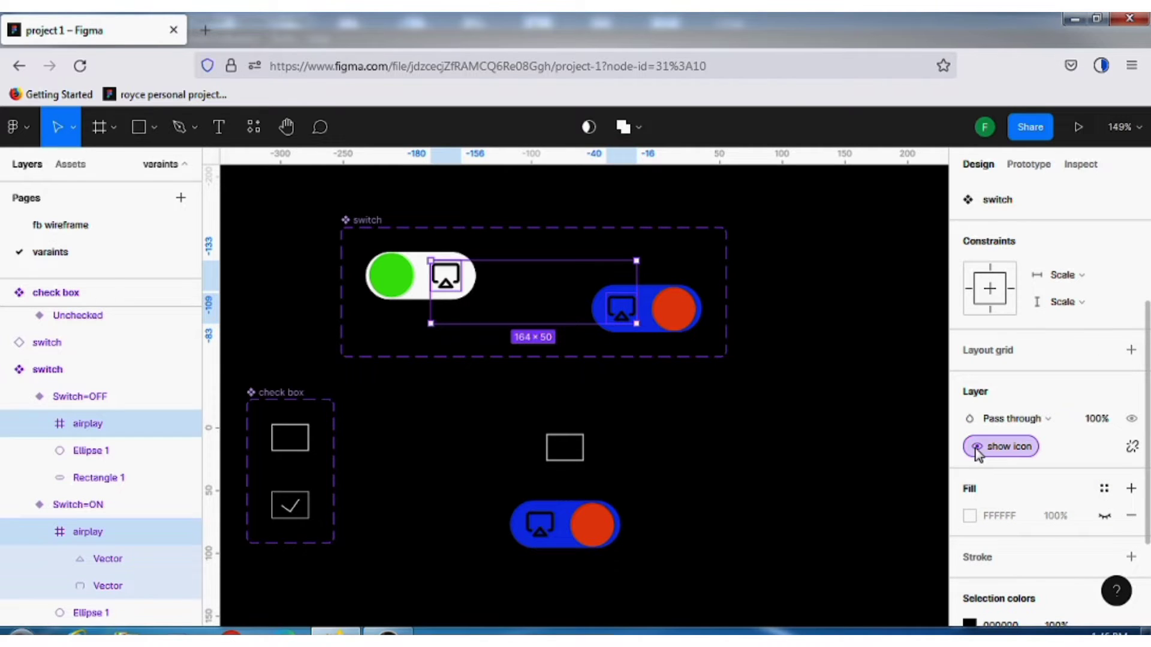
left_click(975, 448)
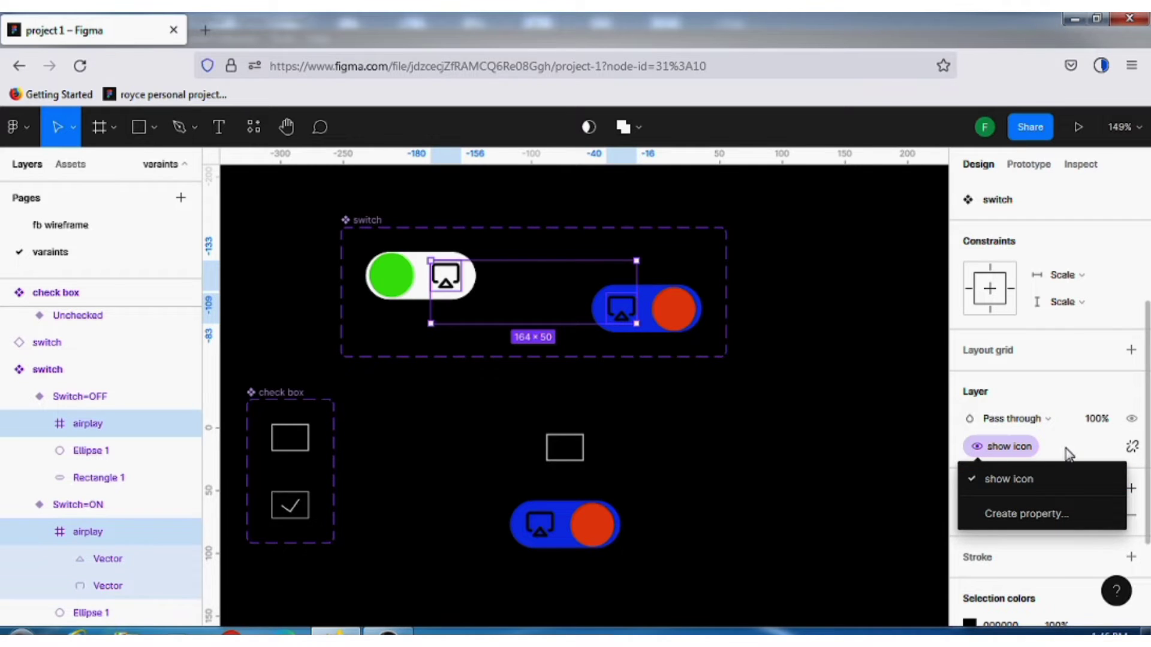
left_click(1131, 448)
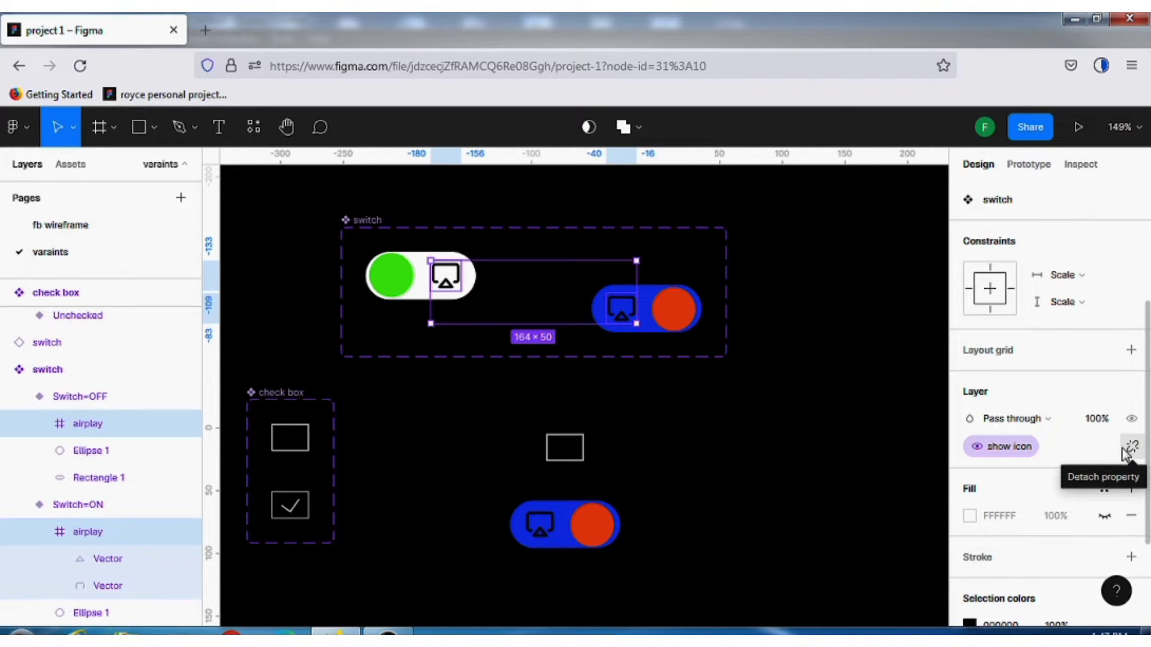
left_click(816, 498)
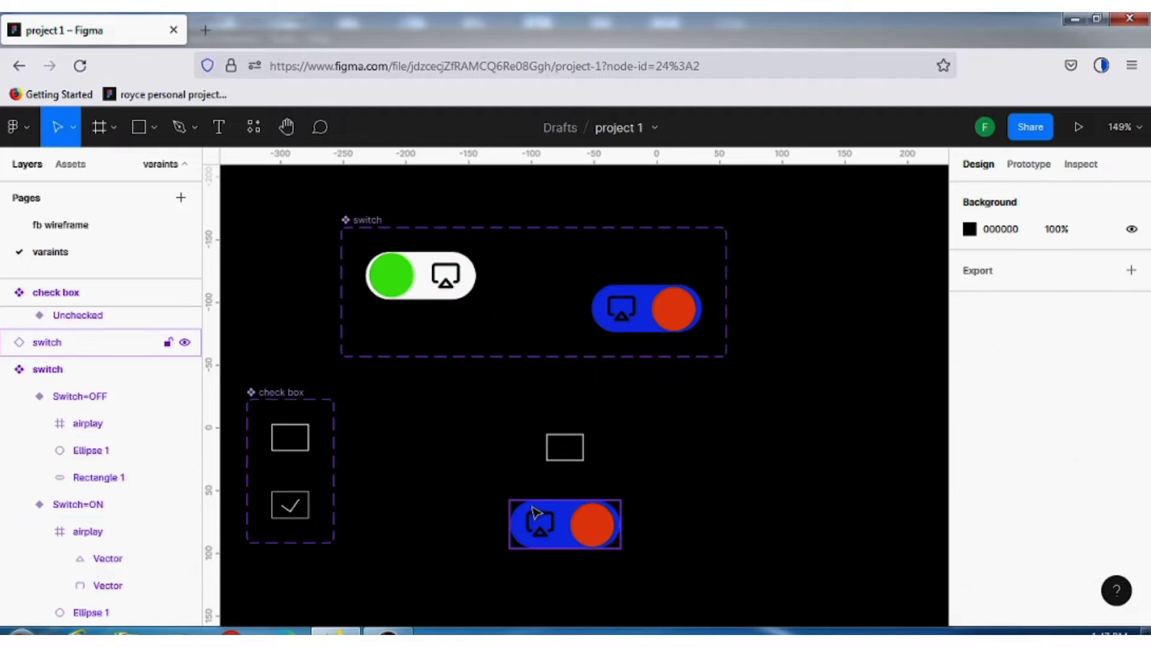
Turn the show icon property of the separate switch instance off and back on
left_click(535, 513)
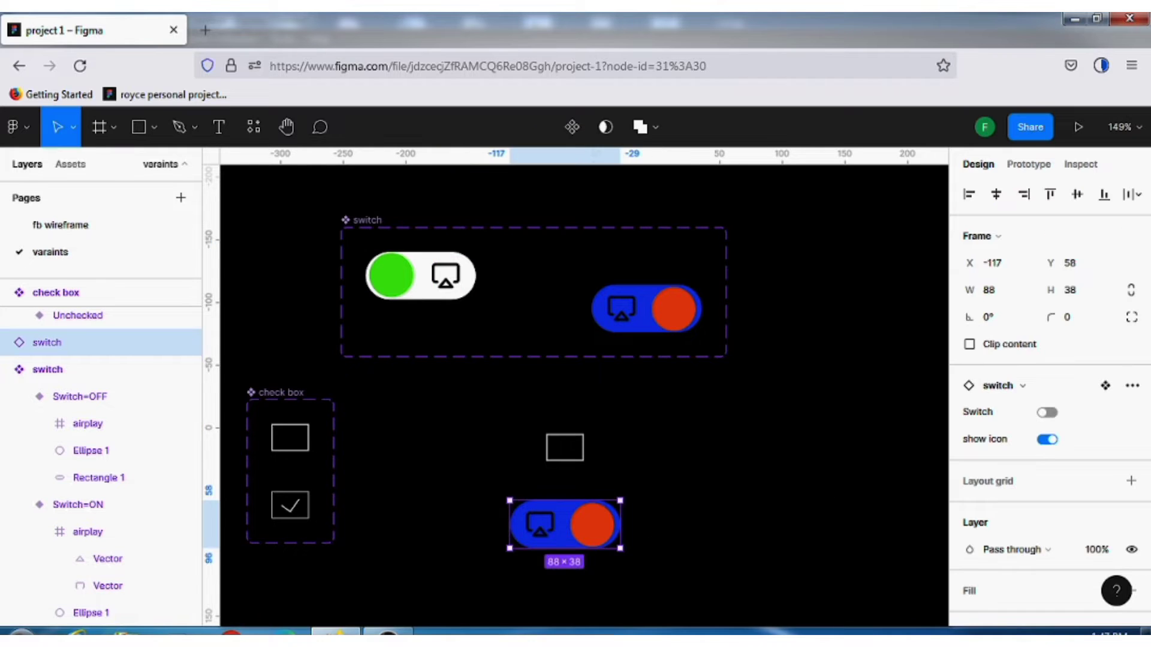
left_click(1046, 440)
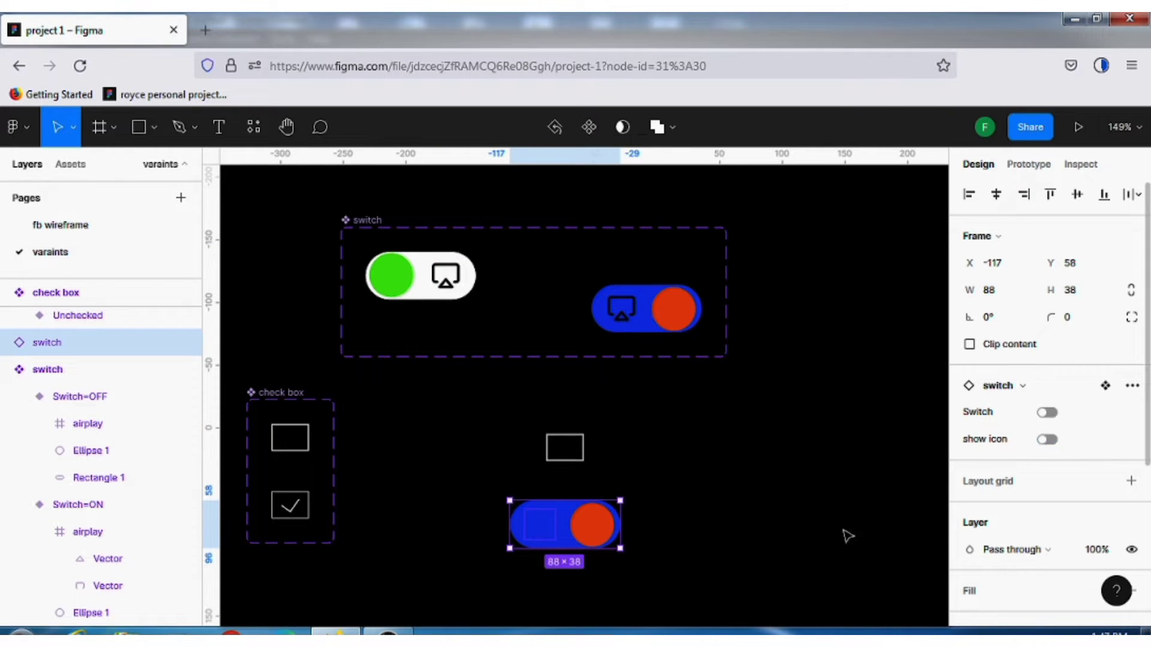
scroll(575, 561, "up", 3)
scroll(574, 560, "up", 3)
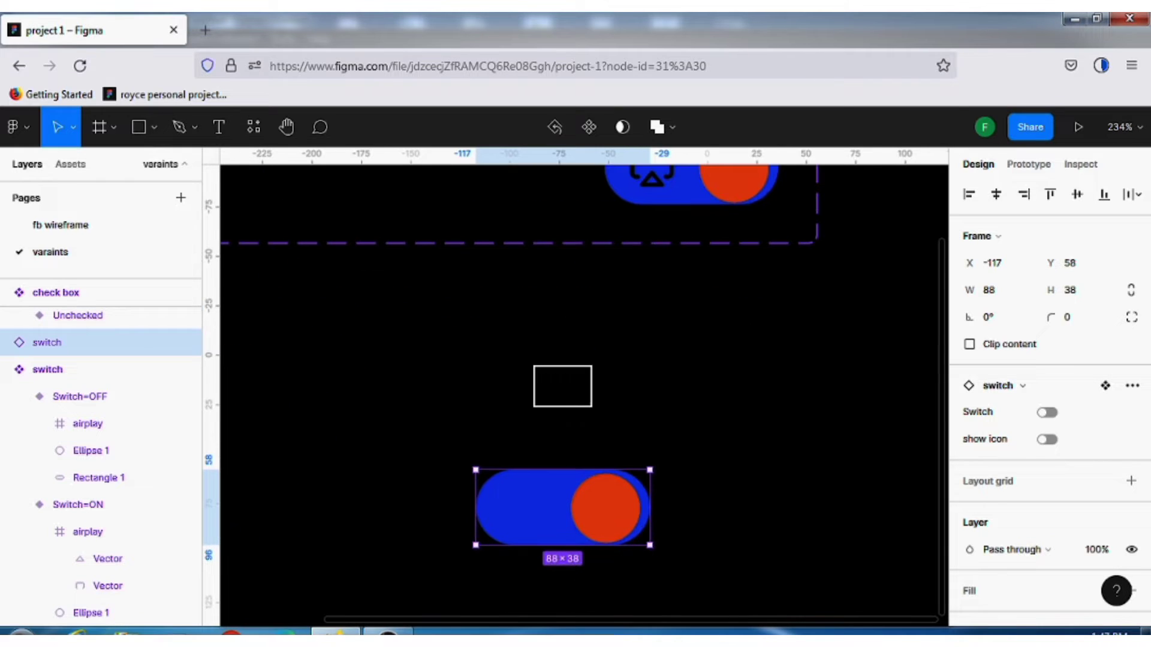
left_click(1049, 442)
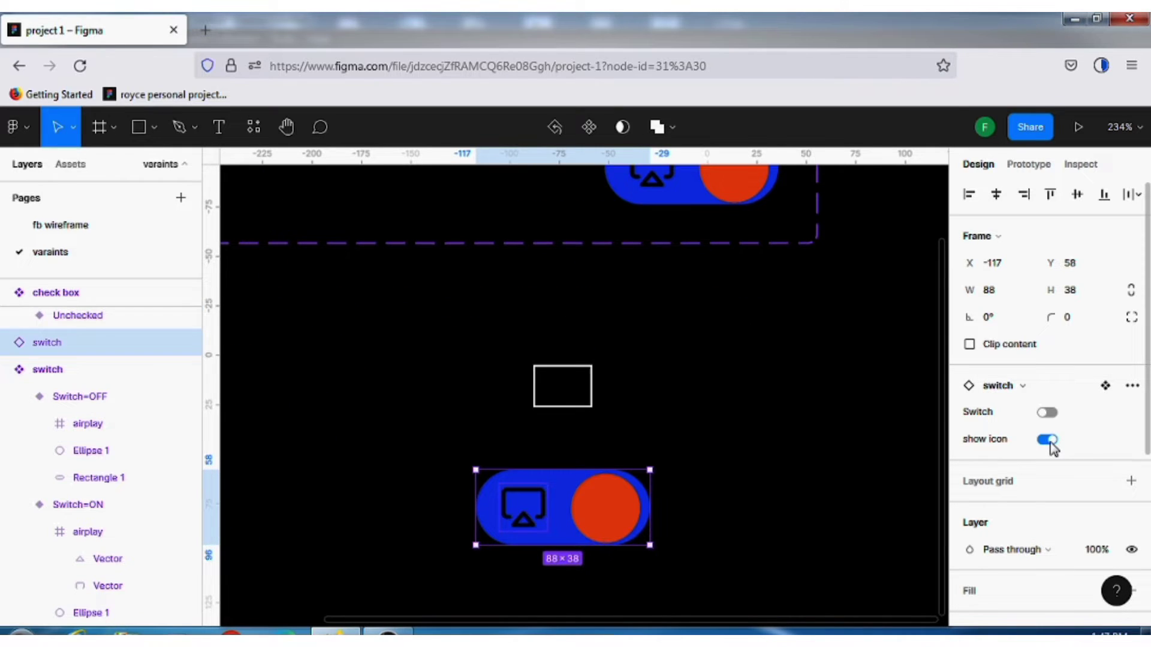
Turn the instance's Switch property on and its show icon property off
left_click(1050, 419)
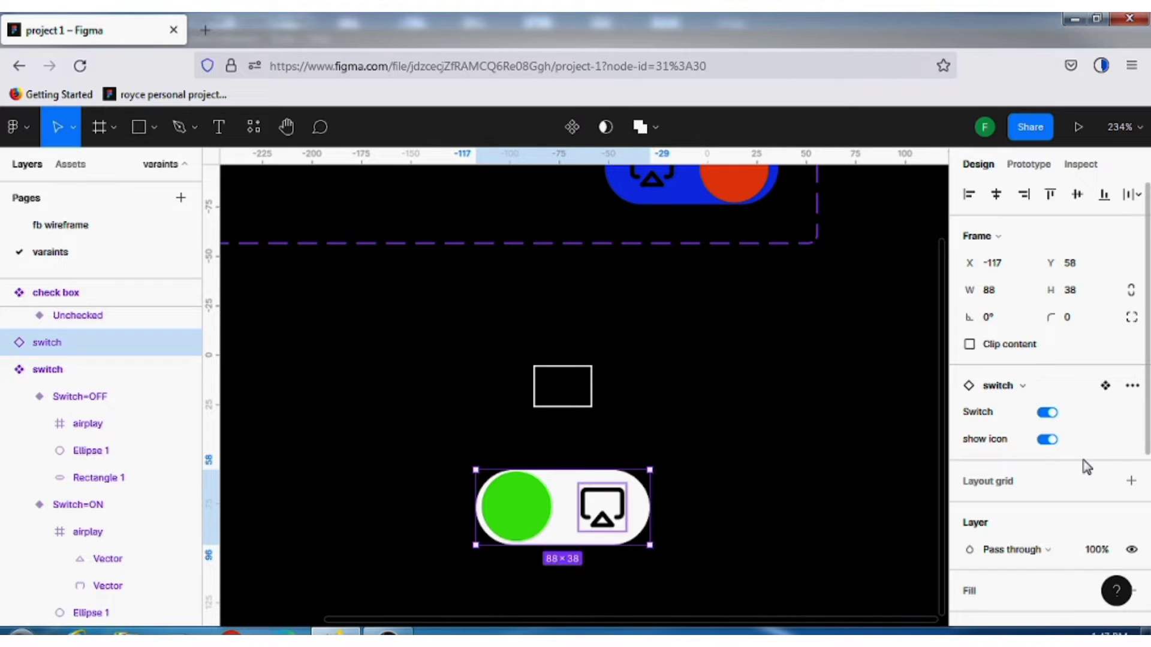
left_click(1046, 441)
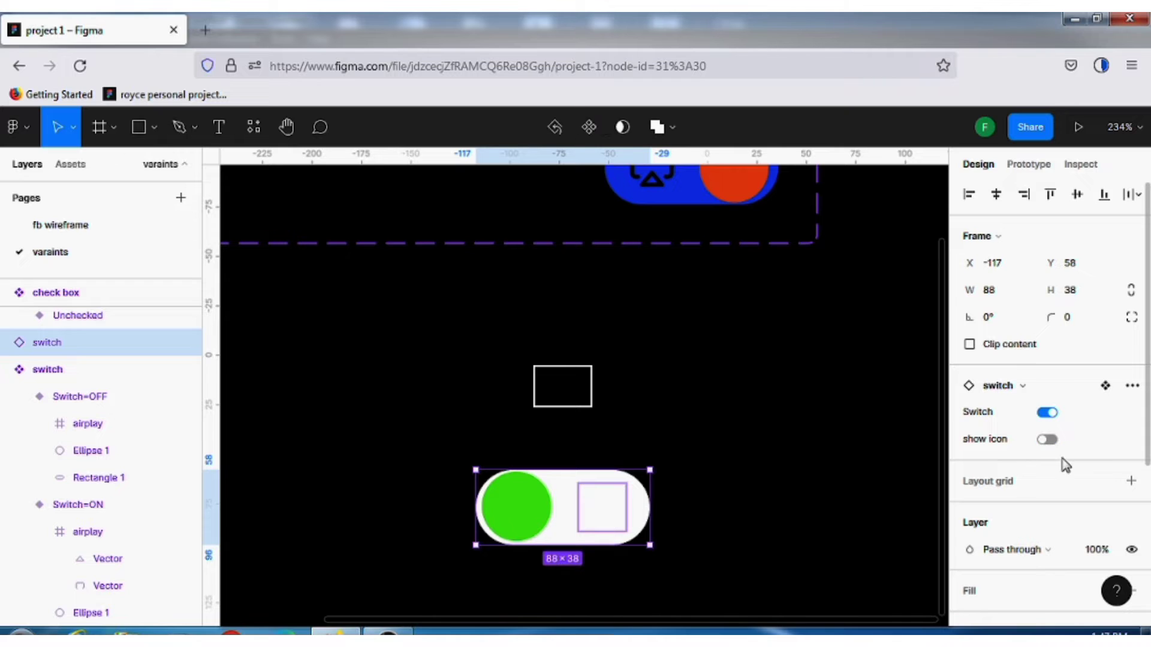
left_click(759, 471)
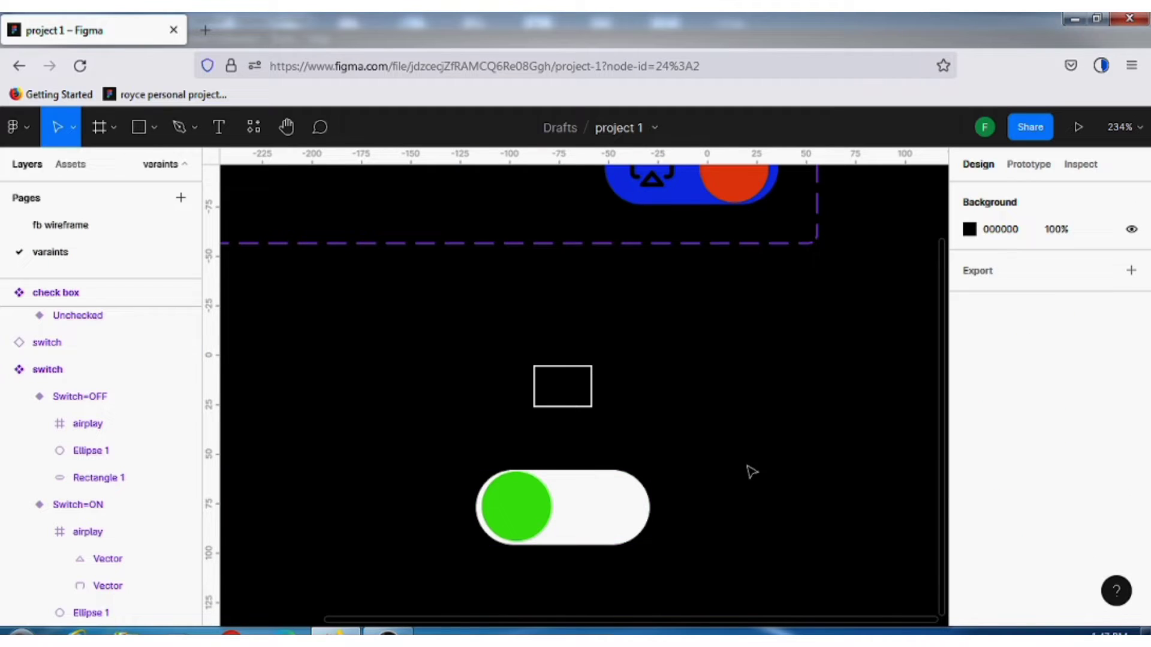
Toggle the switch instance's show icon property several times, leaving the airplay icon shown
left_click(567, 485)
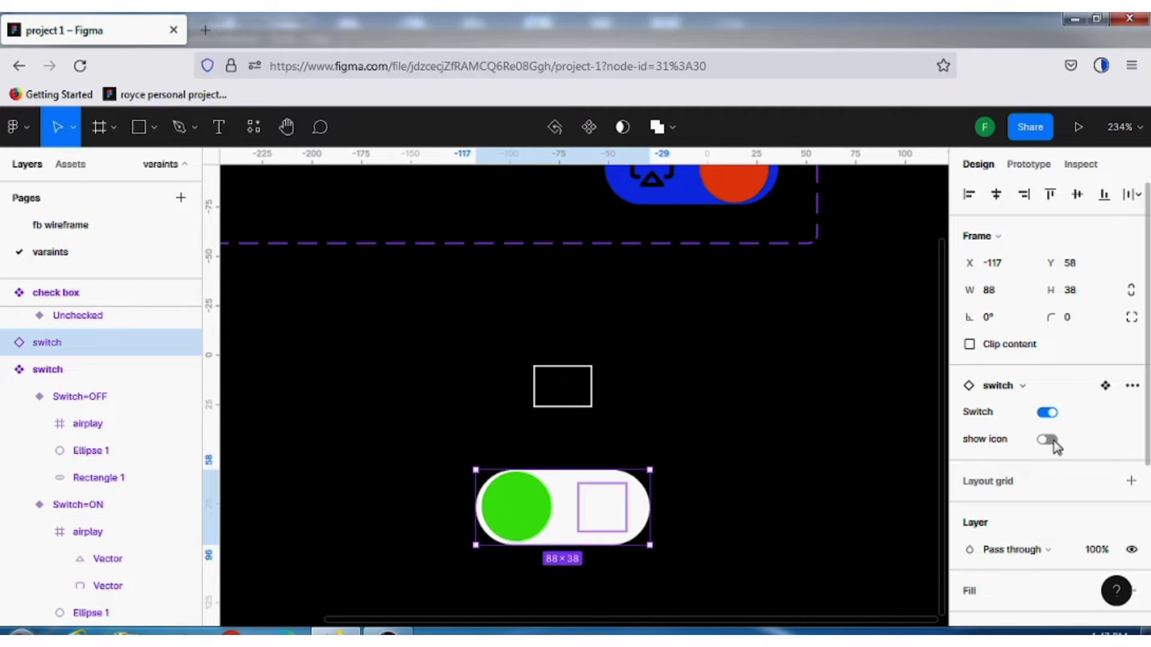
left_click(1052, 443)
left_click(1048, 442)
left_click(1047, 441)
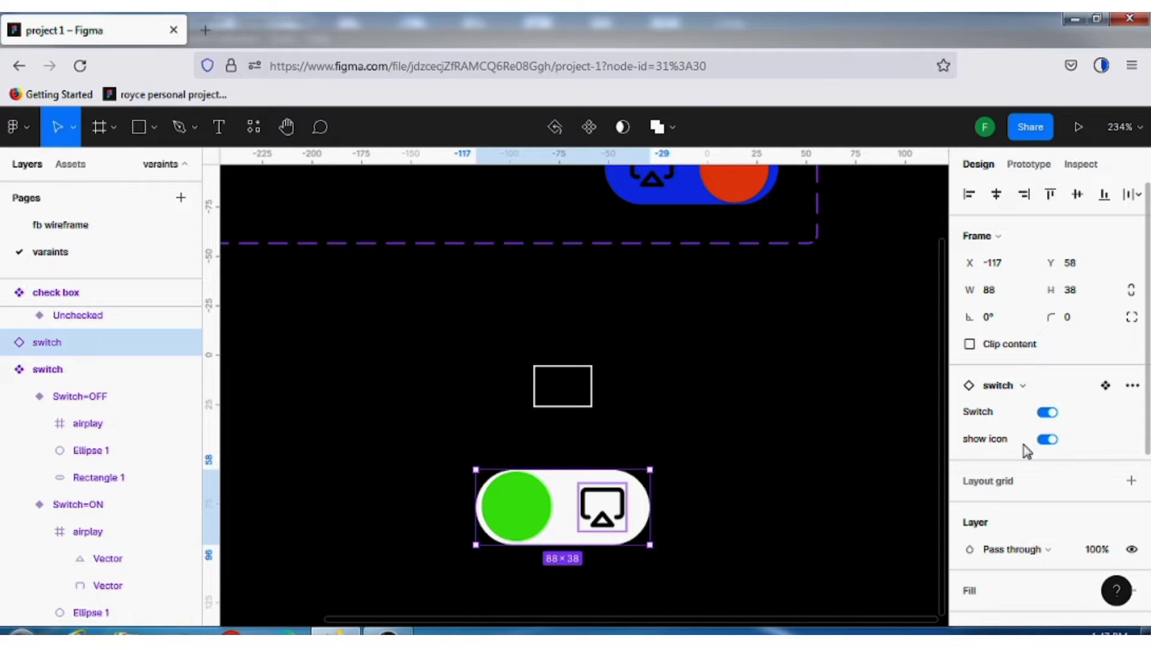
left_click(1048, 441)
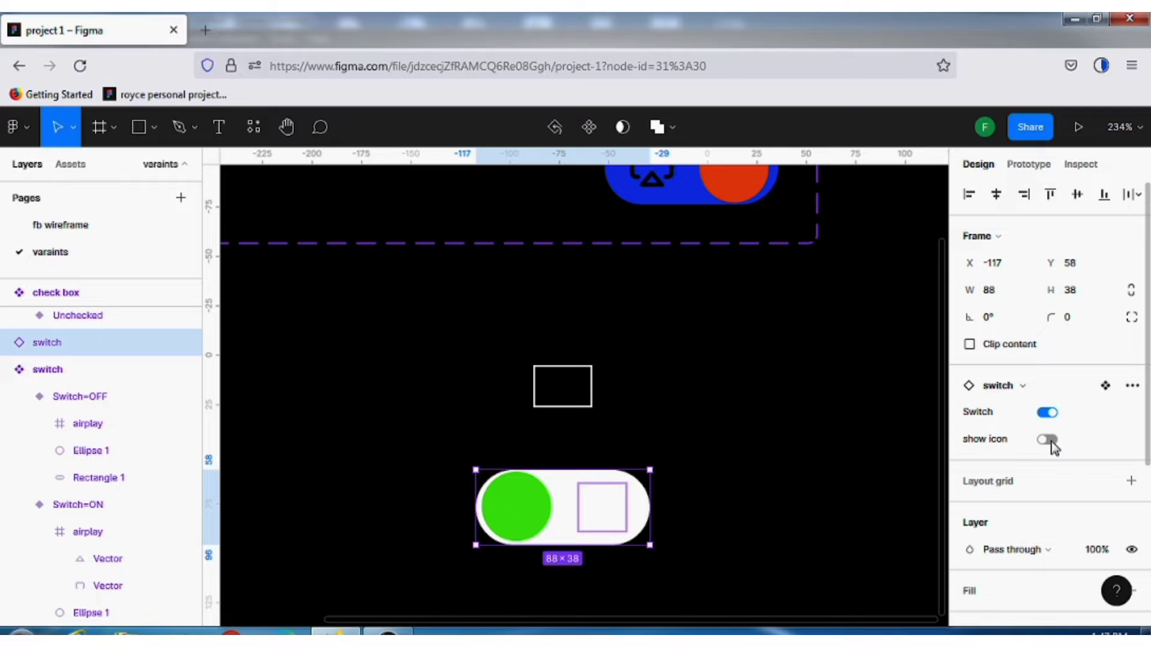
left_click(1047, 441)
left_click(1048, 441)
left_click(1048, 441)
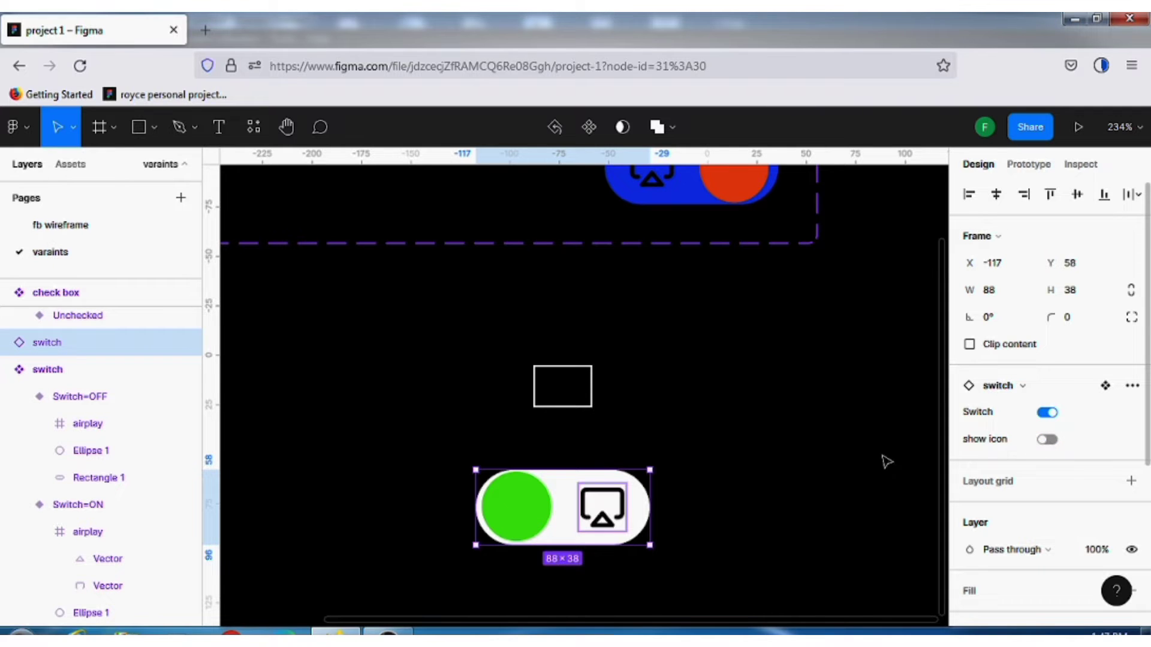
left_click(814, 427)
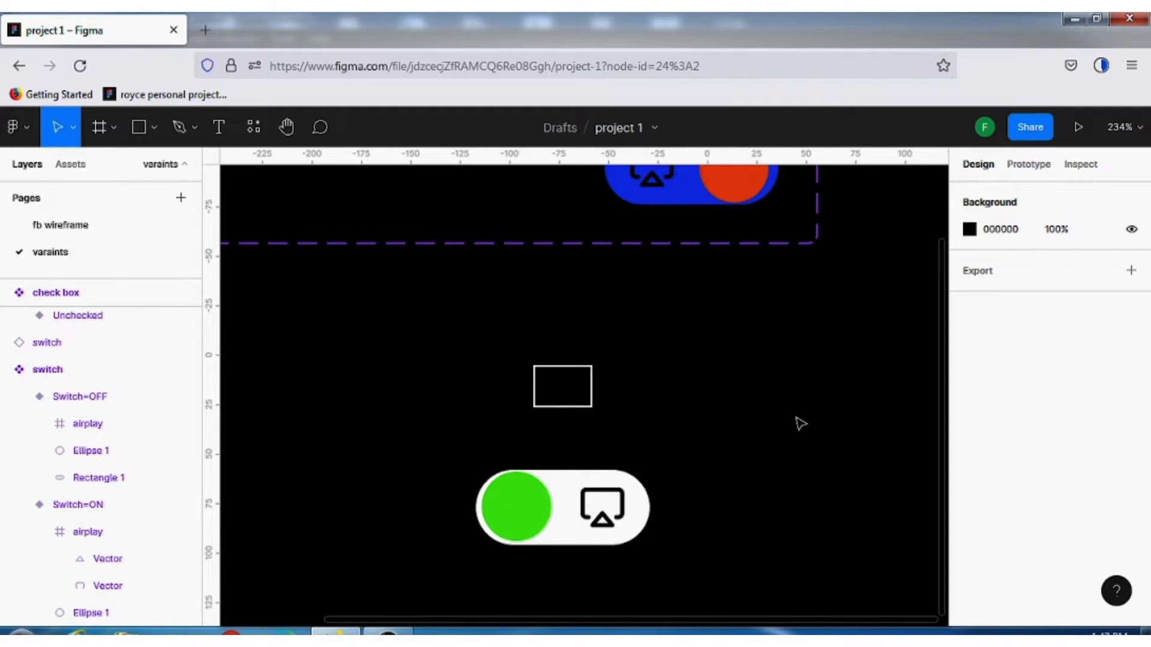
Draw a frame about 101 × 34 in the empty area below the check box set and the switch instance, and select it
scroll(801, 423, "down", 5, "ctrl")
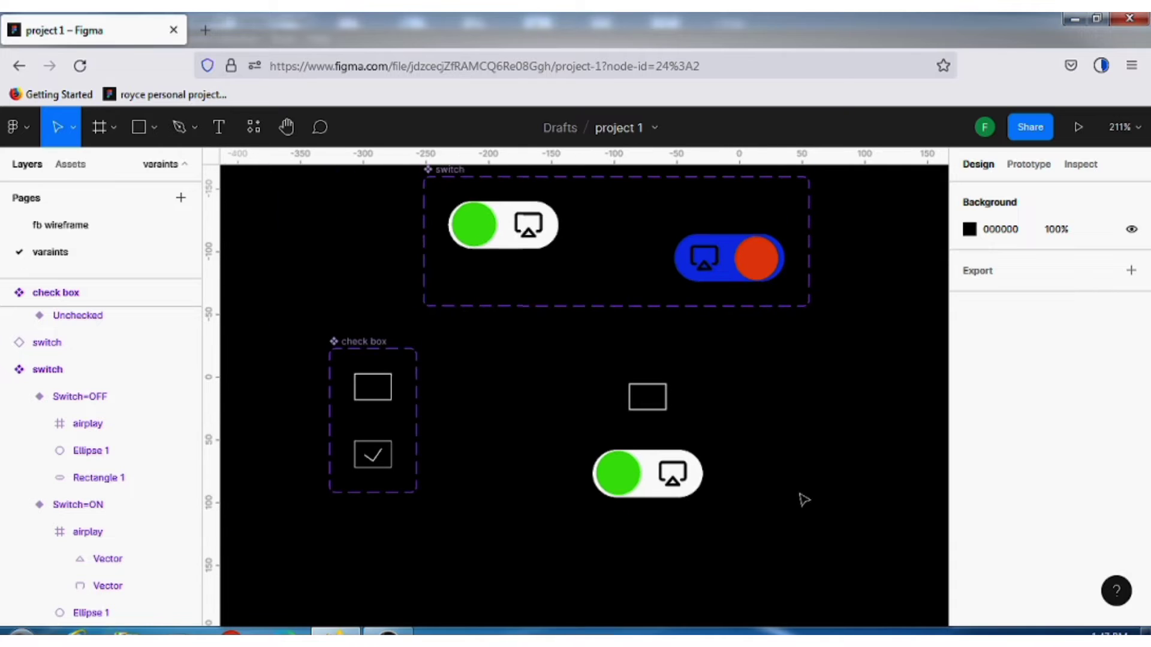
scroll(805, 496, "up", 1)
scroll(805, 496, "down", 3)
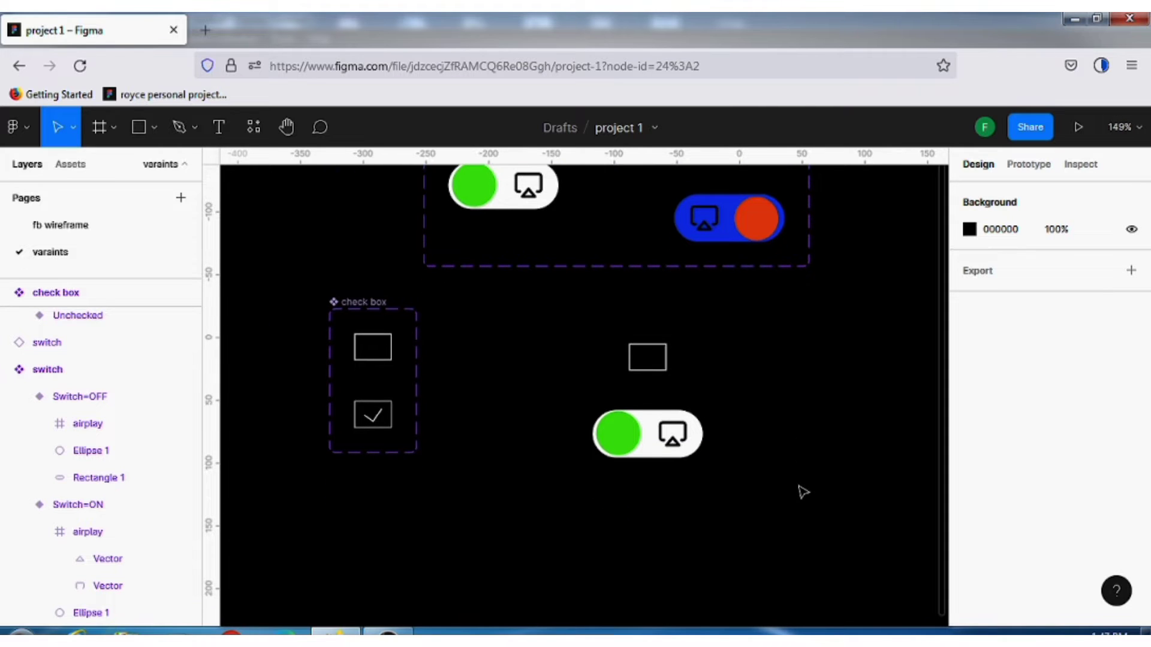
scroll(283, 404, "down", 1)
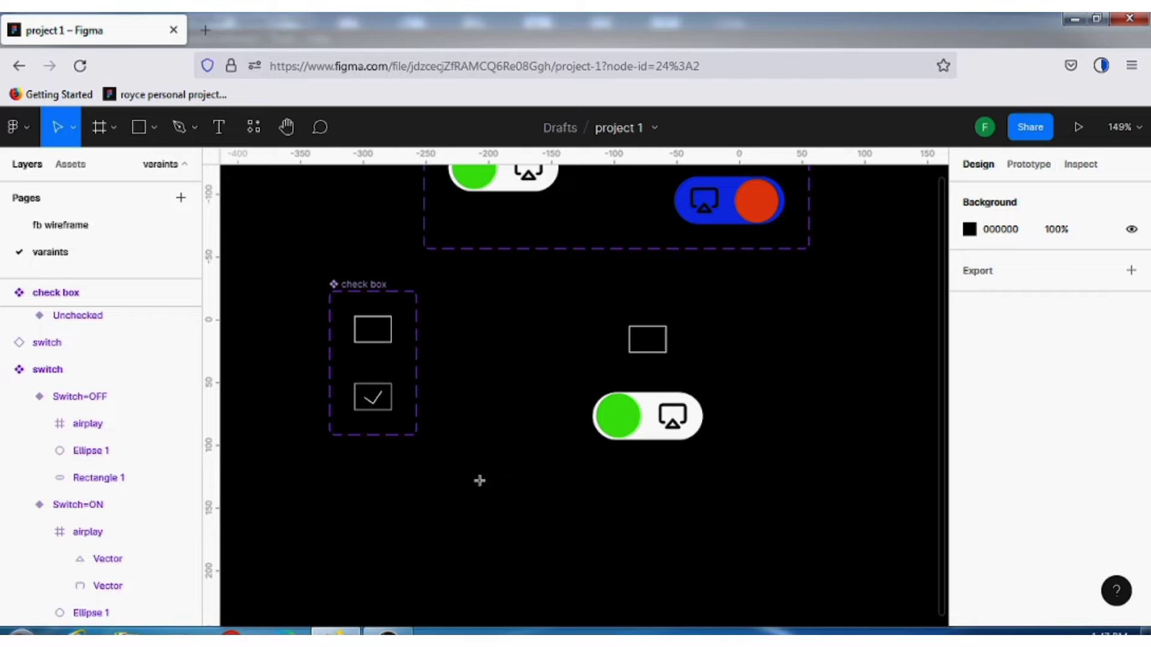
key("f")
left_click_drag(477, 480, 603, 523)
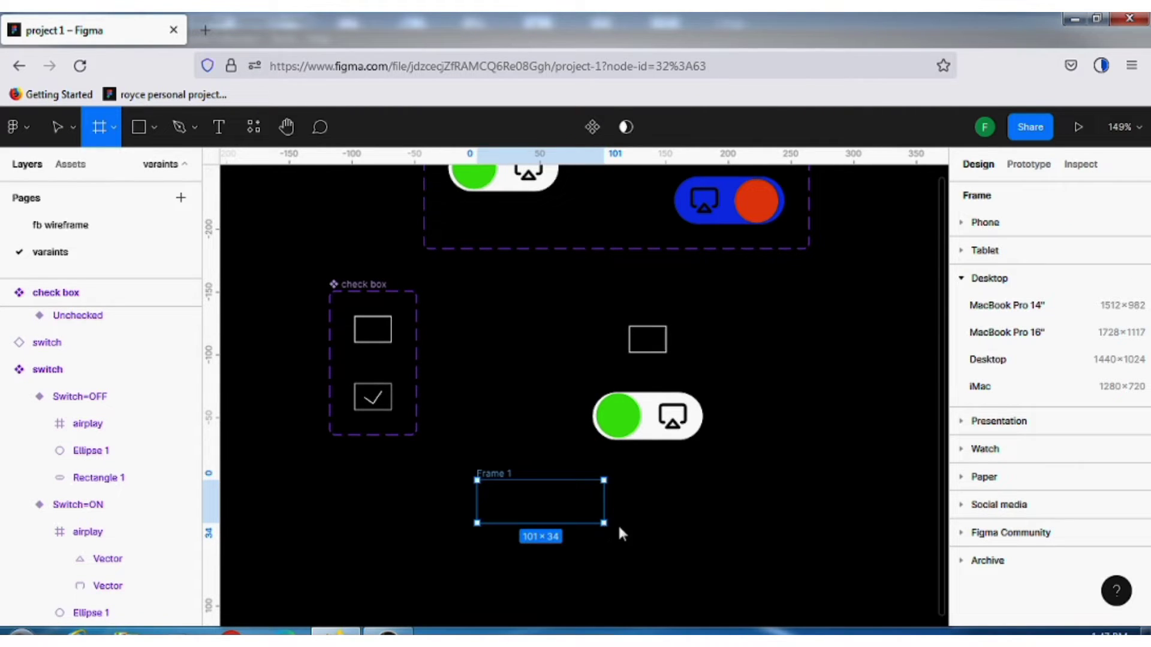
left_click(755, 513)
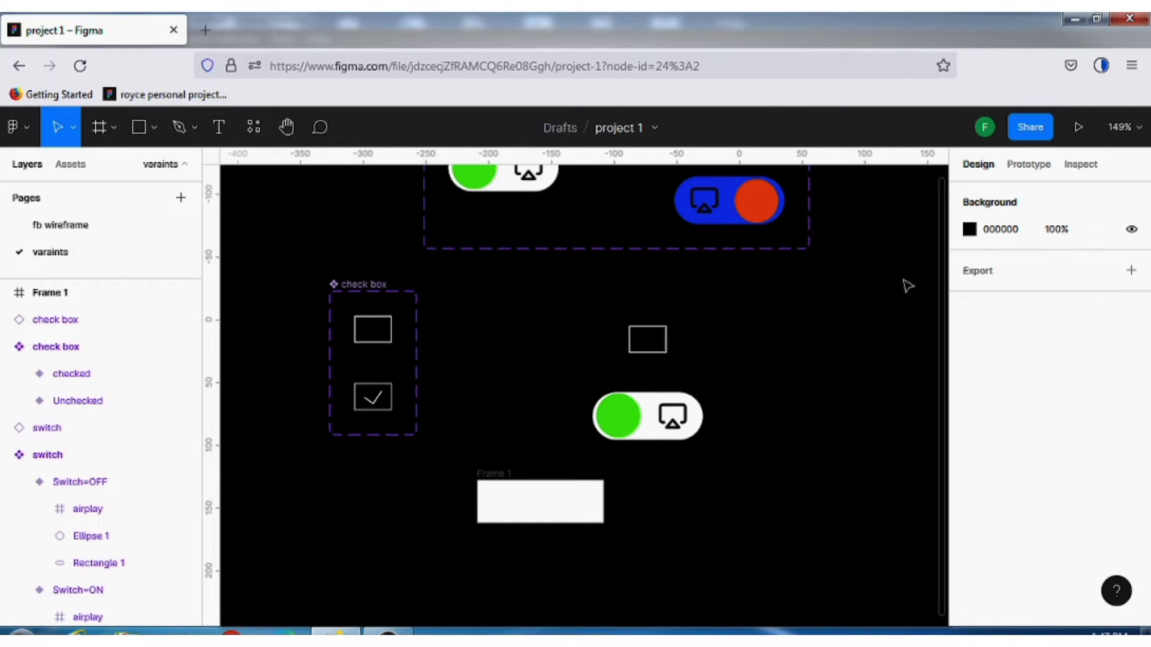
left_click(496, 483)
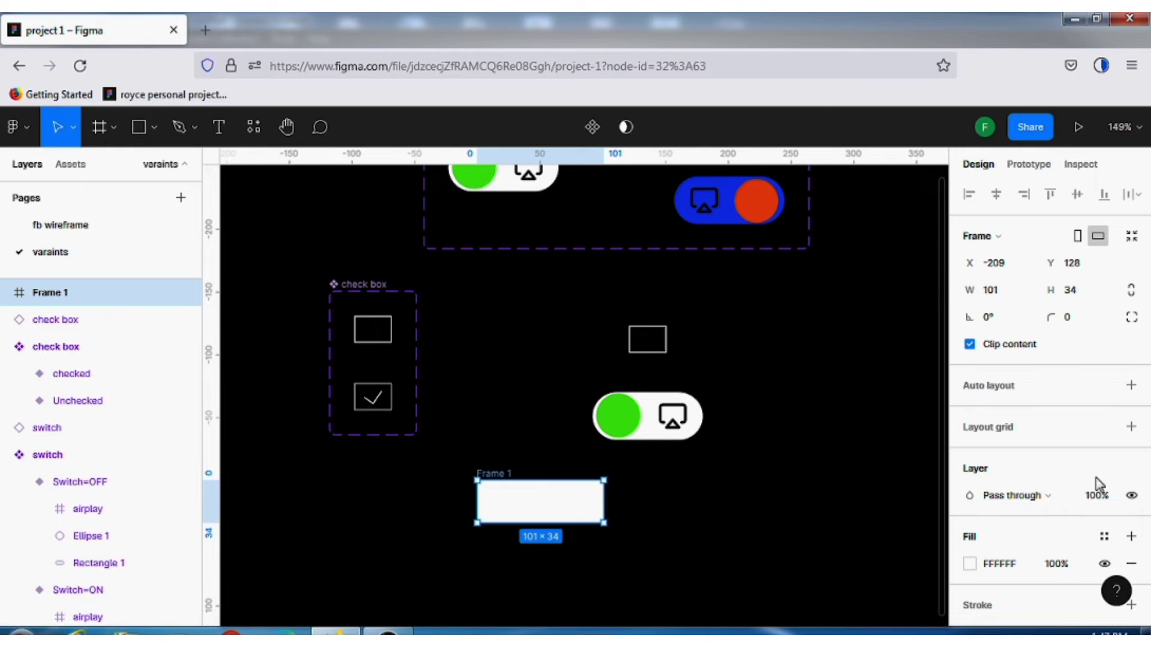
Add auto layout to the new frame with horizontal padding 30 and vertical padding 15
left_click(1132, 386)
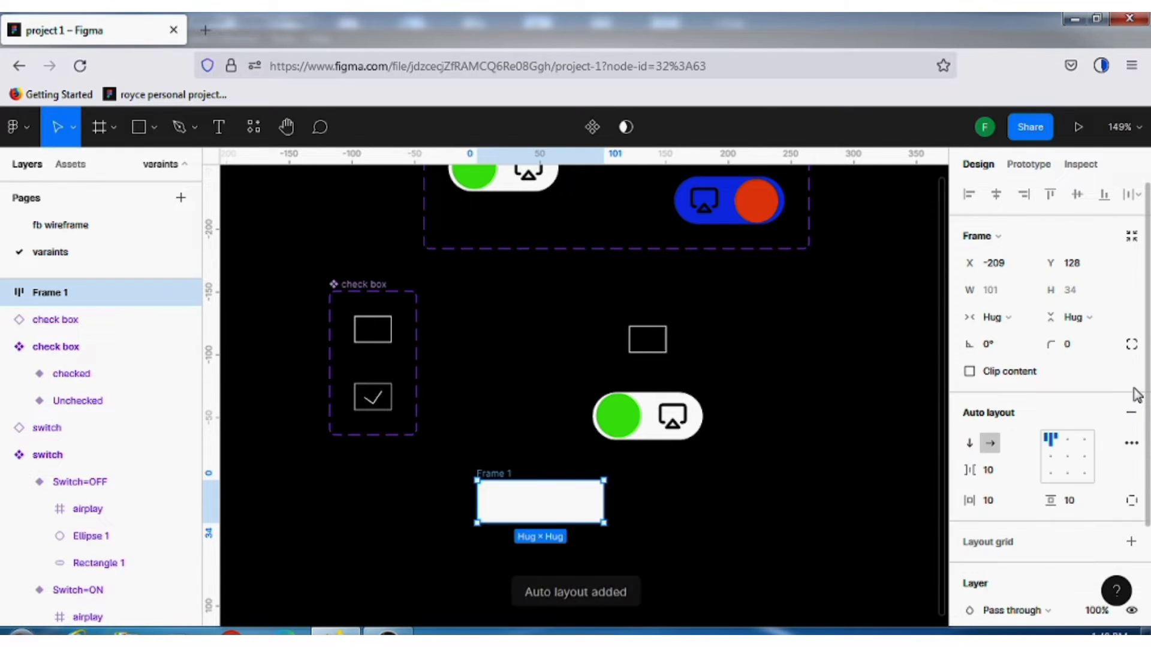
left_click(1002, 501)
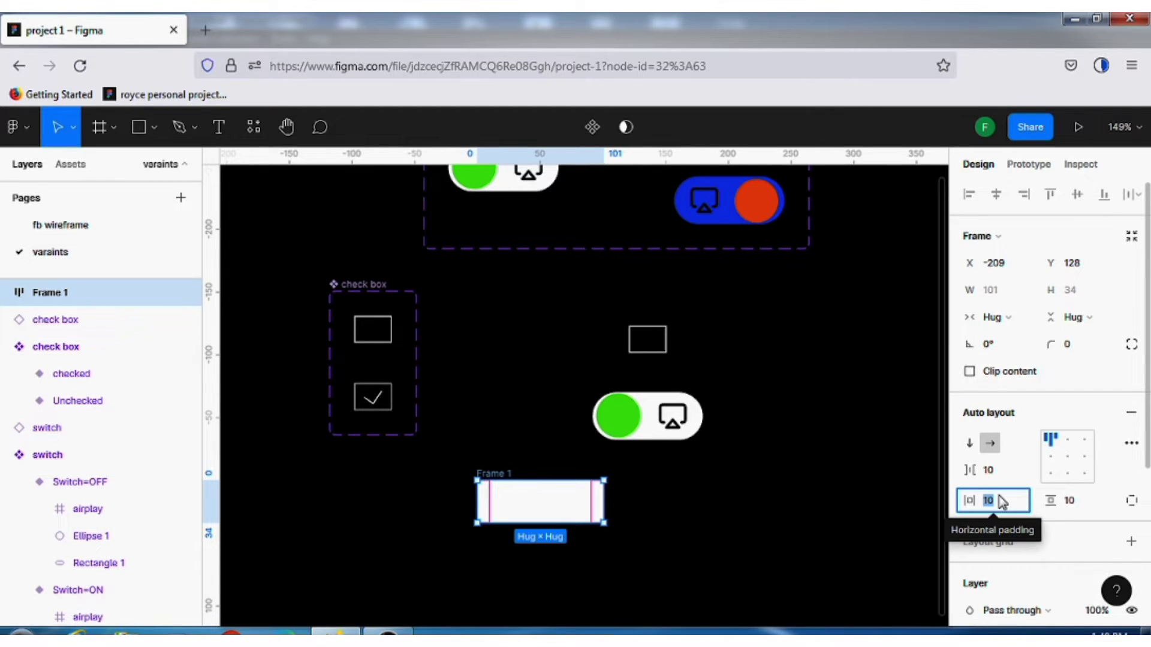
type("30")
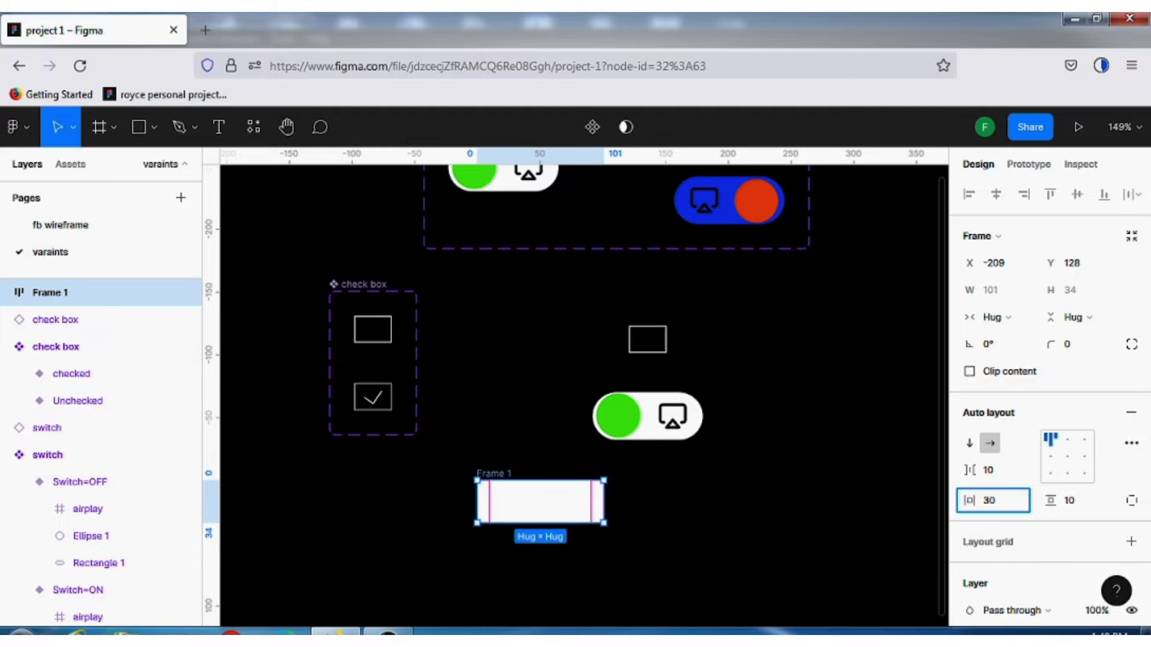
left_click(1082, 500)
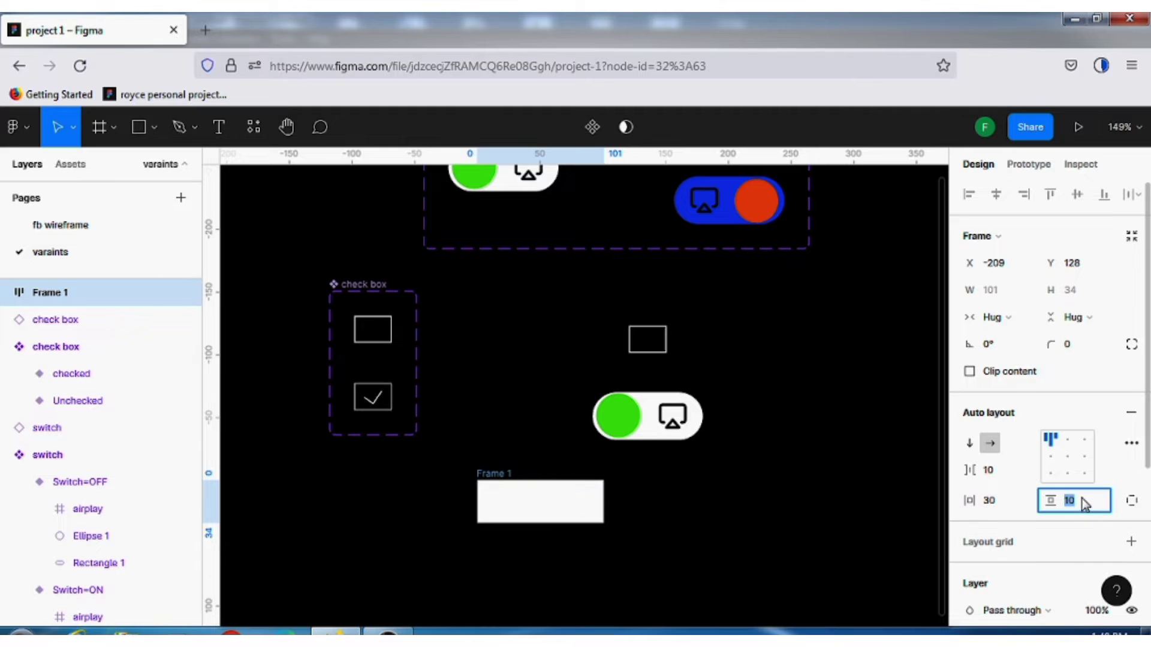
type("1")
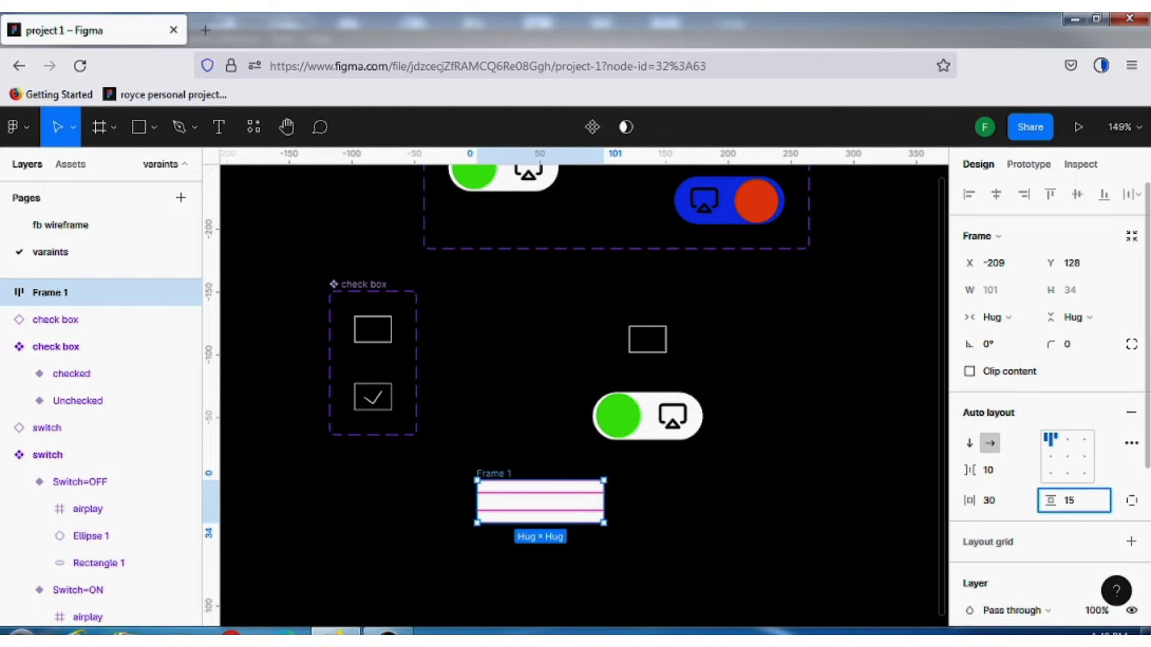
type("5")
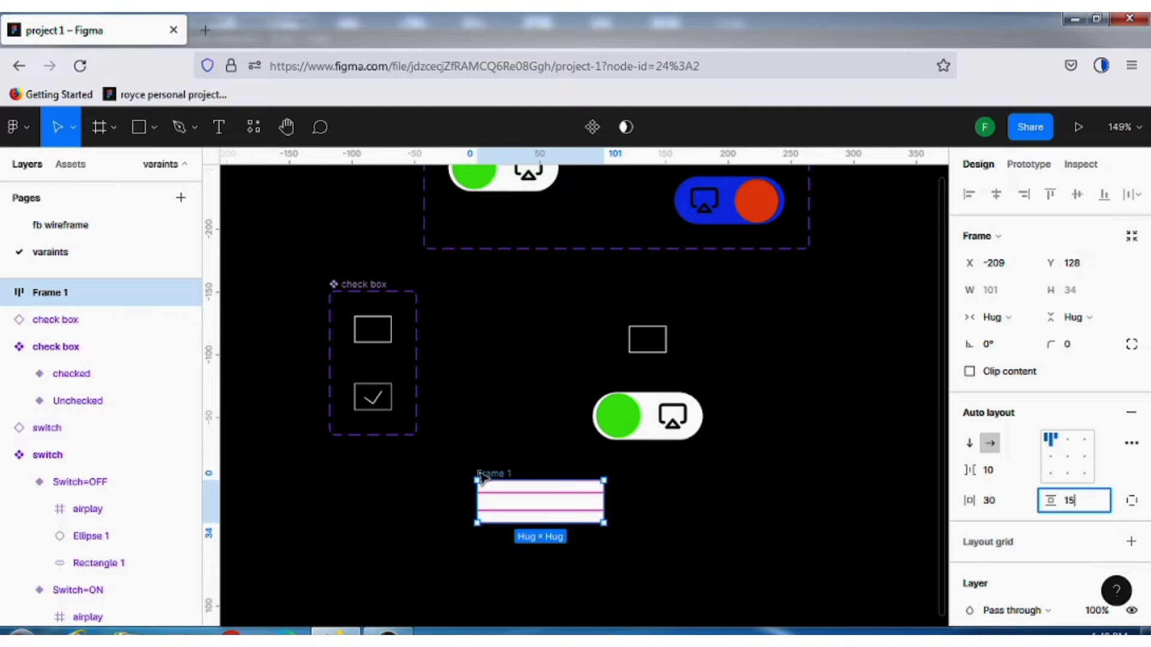
left_click(480, 473)
left_click(482, 475)
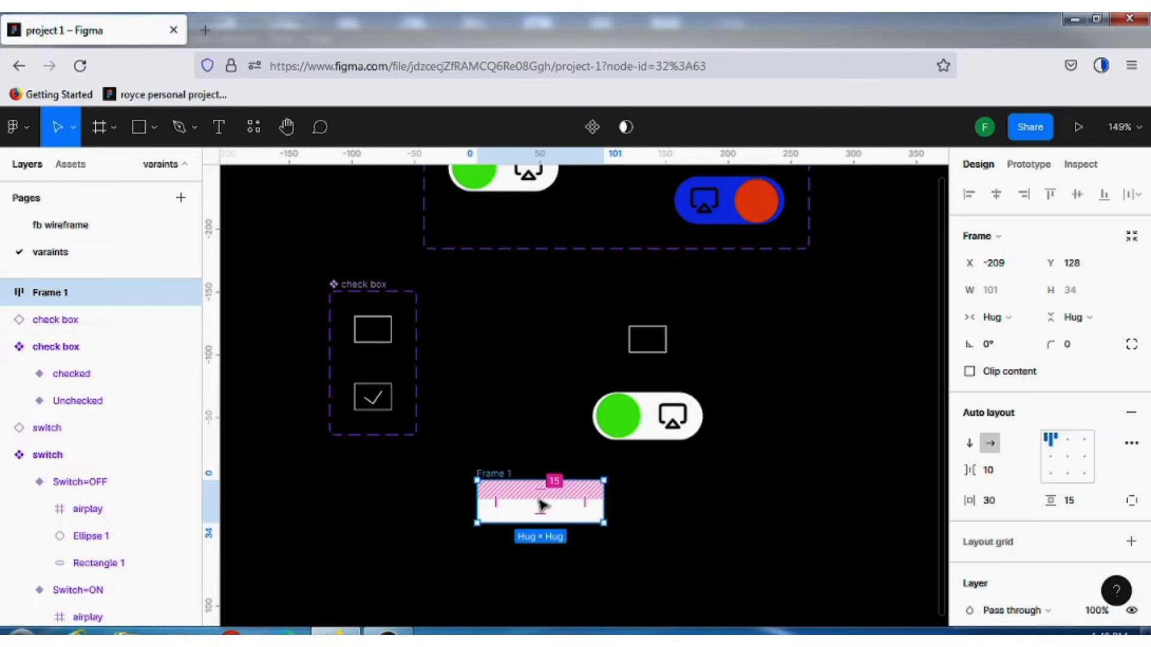
Round the auto layout frame's corners with a radius of 20
left_click(219, 127)
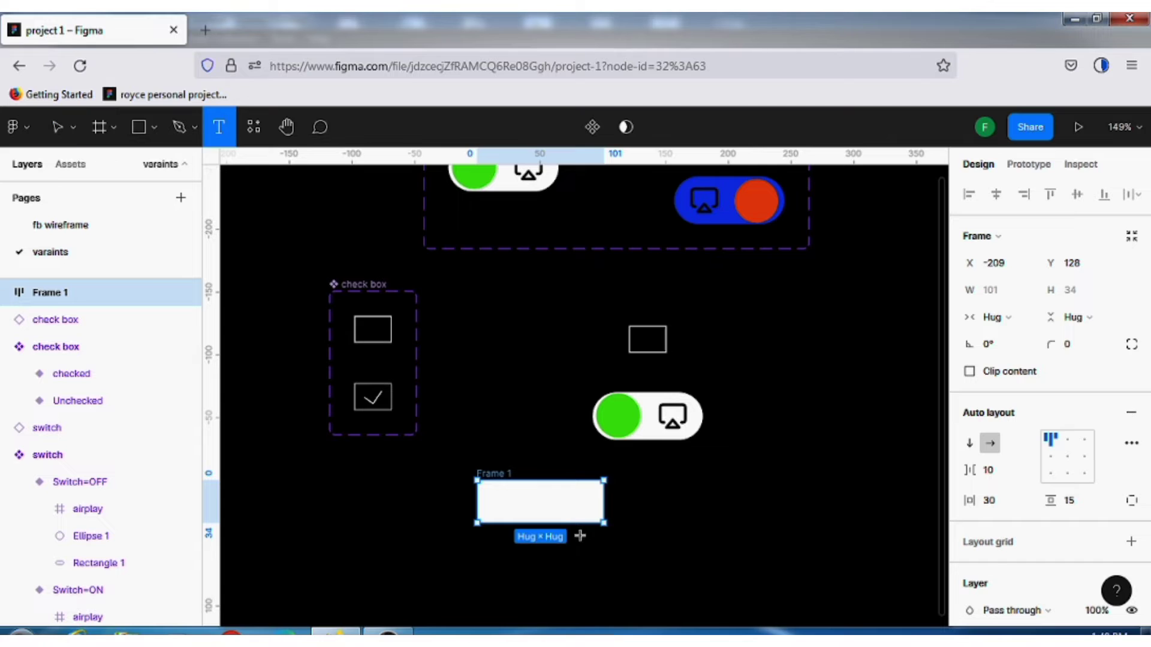
left_click(49, 128)
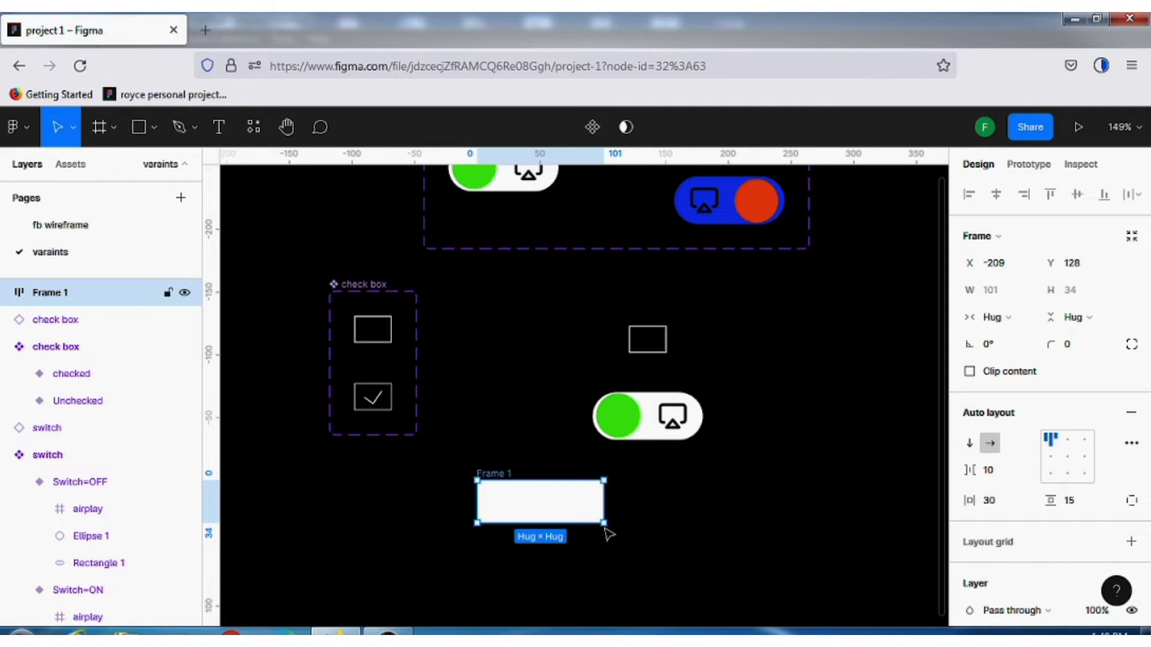
left_click(1078, 345)
type("20")
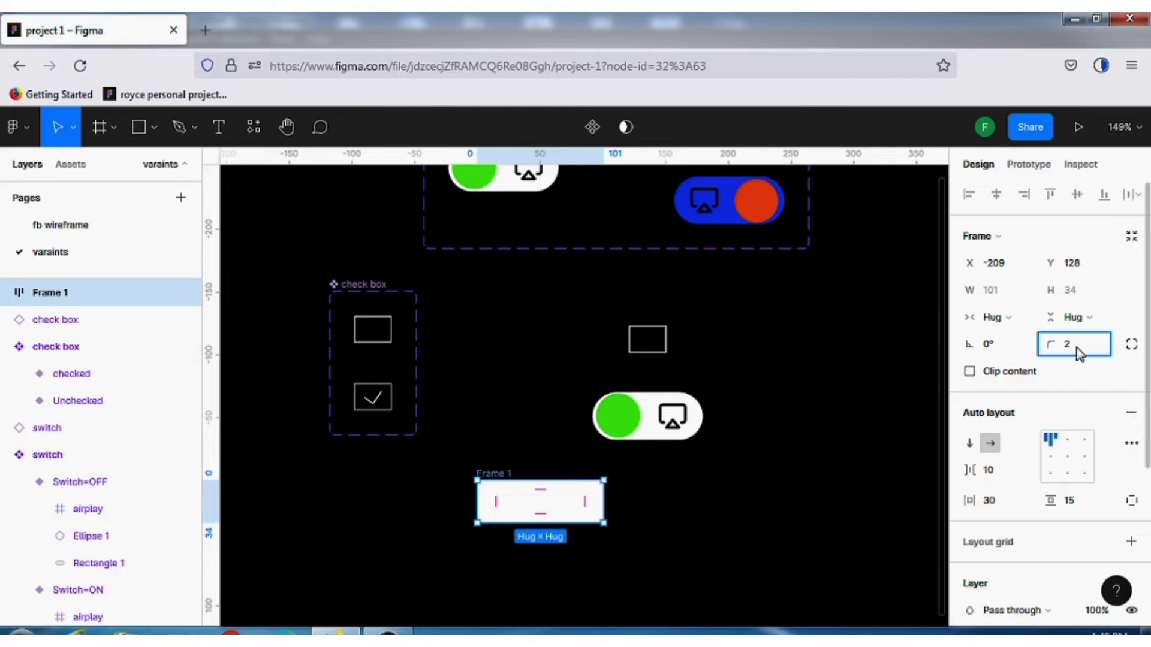
left_click(639, 505)
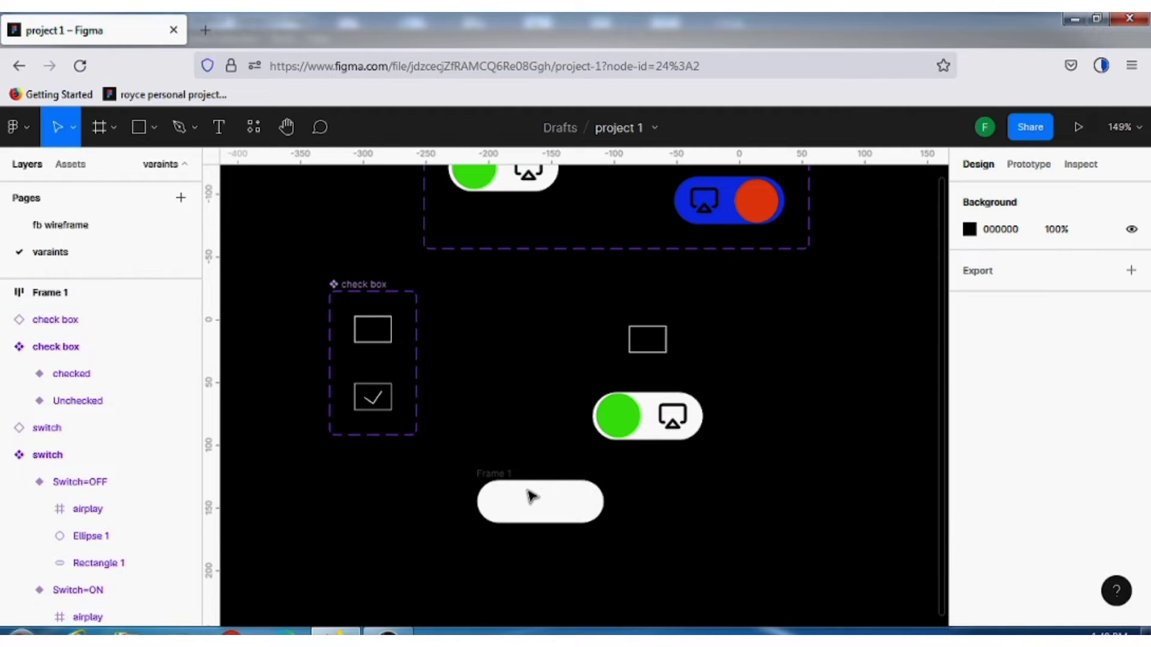
Add the text "Home" inside the rounded frame as the button label
left_click(219, 129)
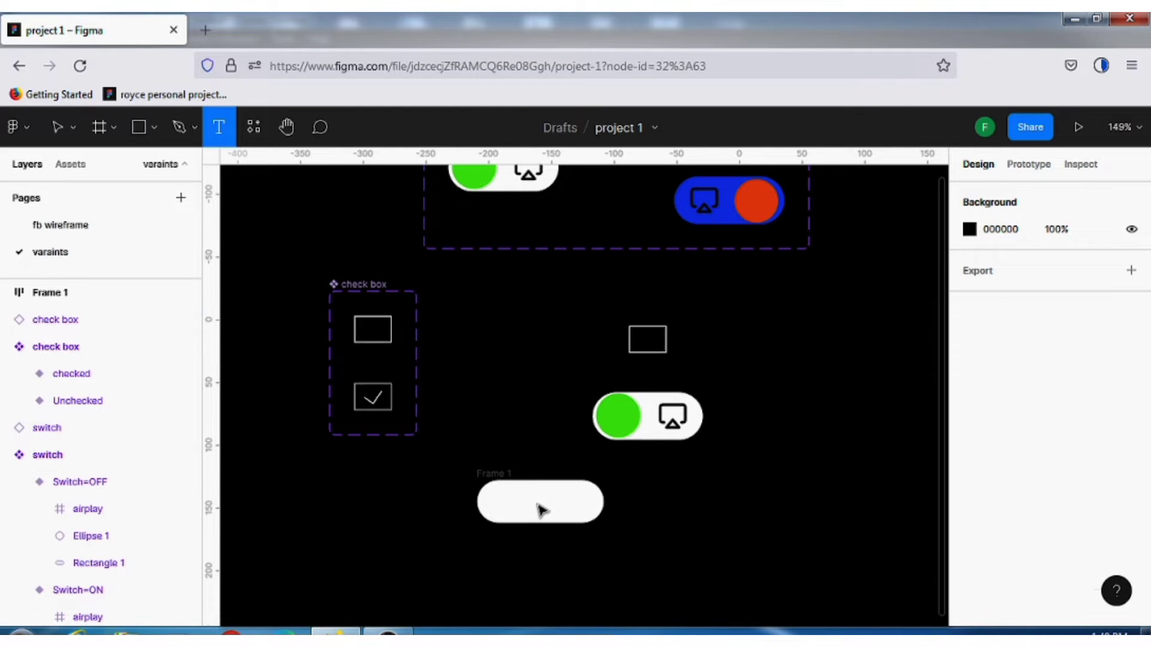
left_click(541, 510)
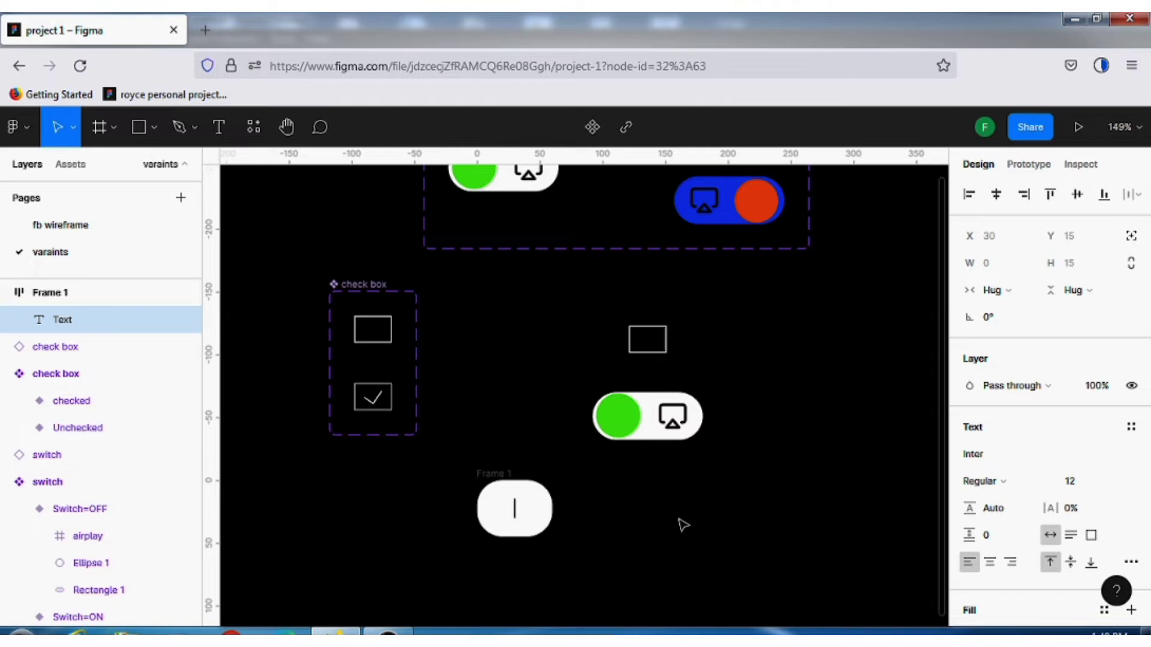
type("H")
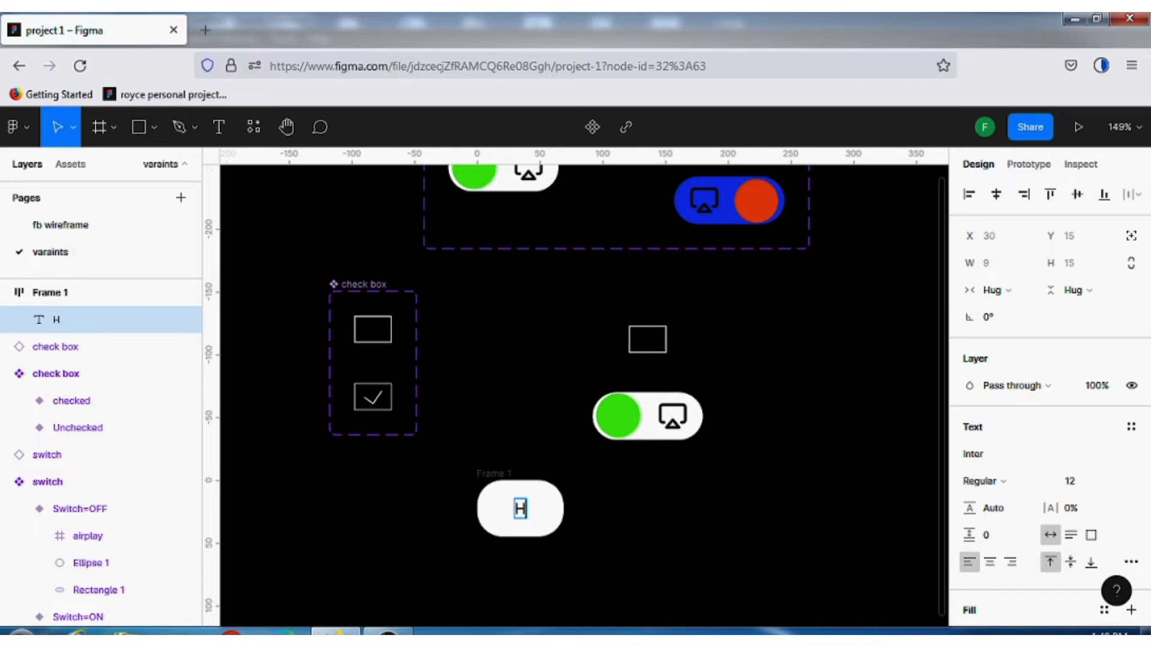
type("ome")
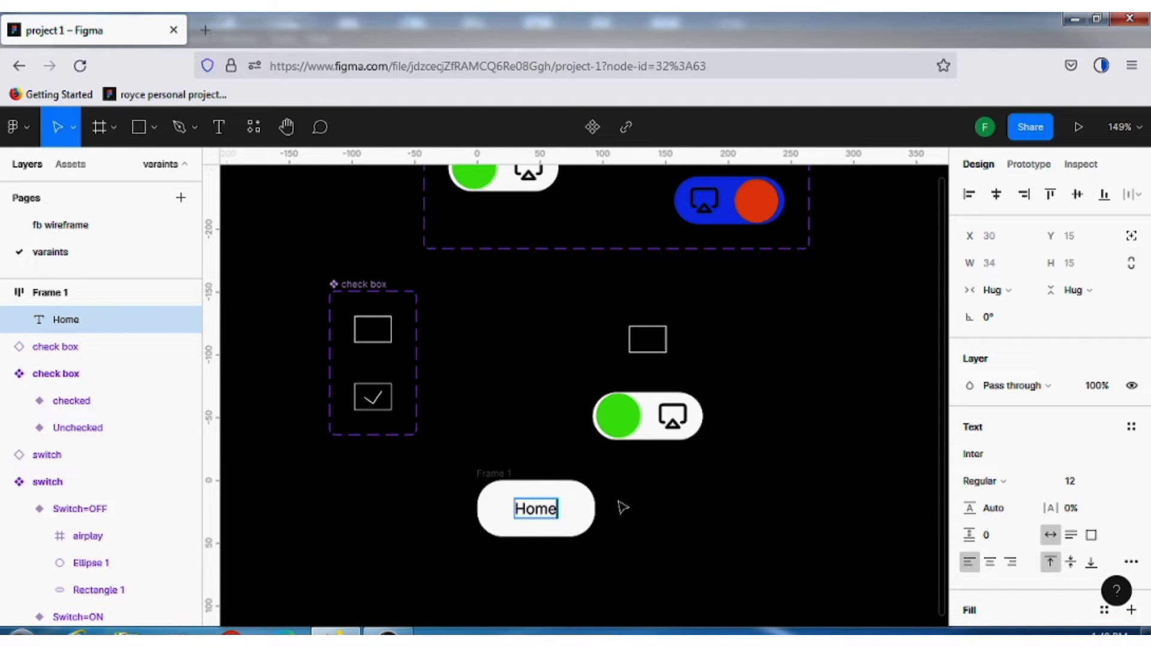
key("Escape")
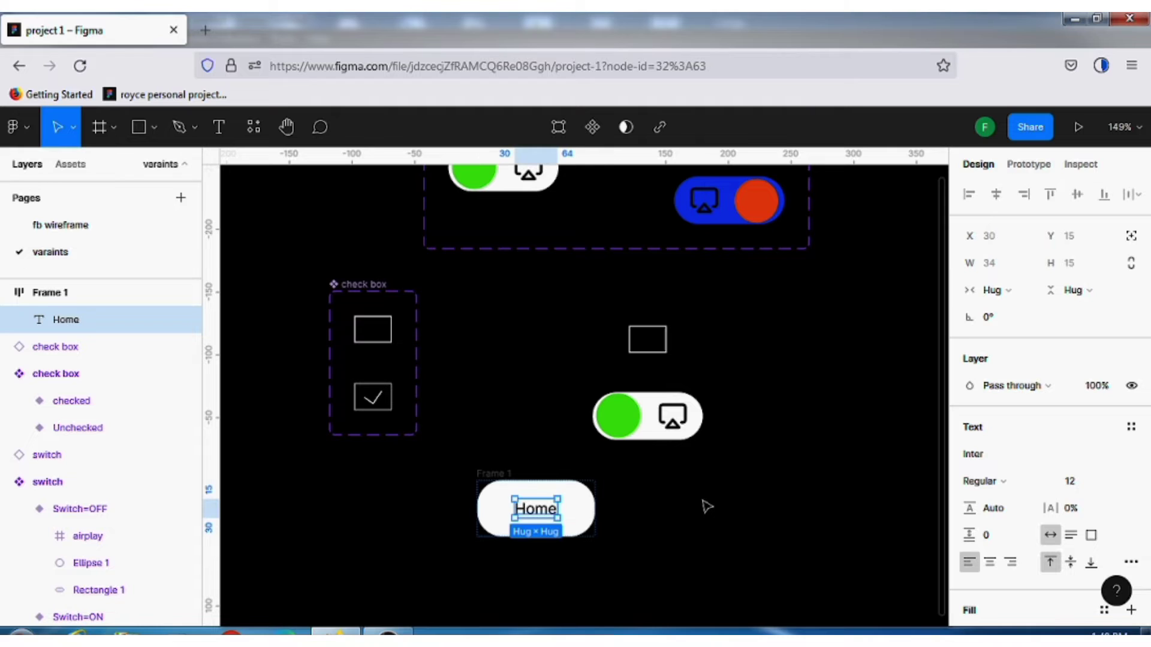
left_click(686, 526)
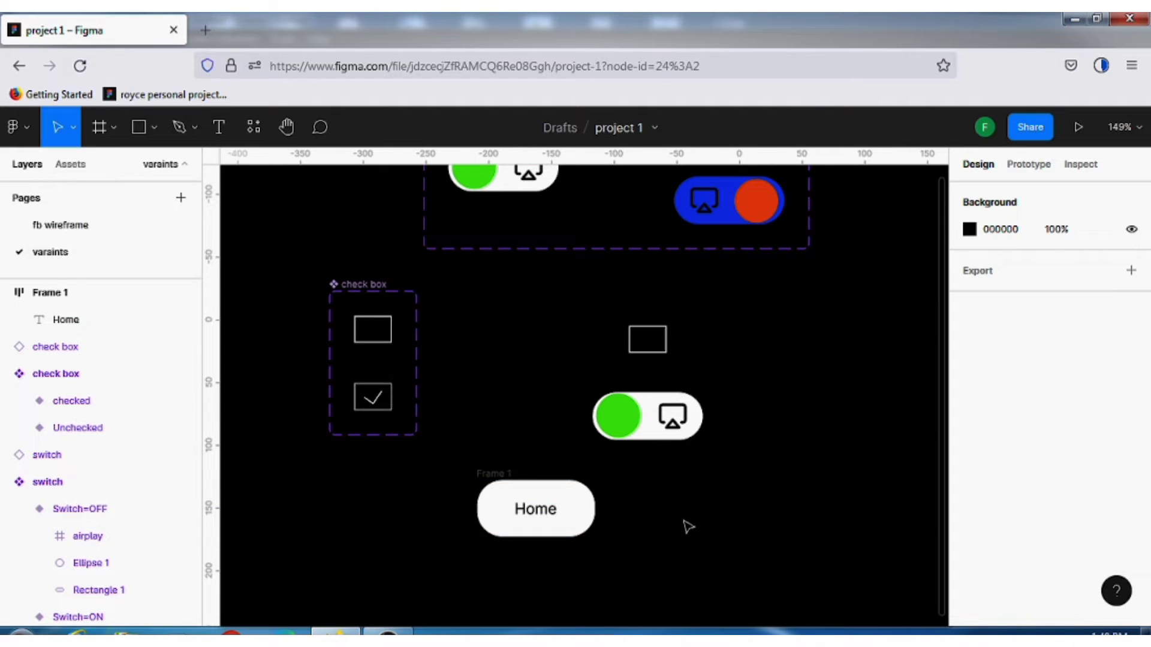
double_click(500, 475)
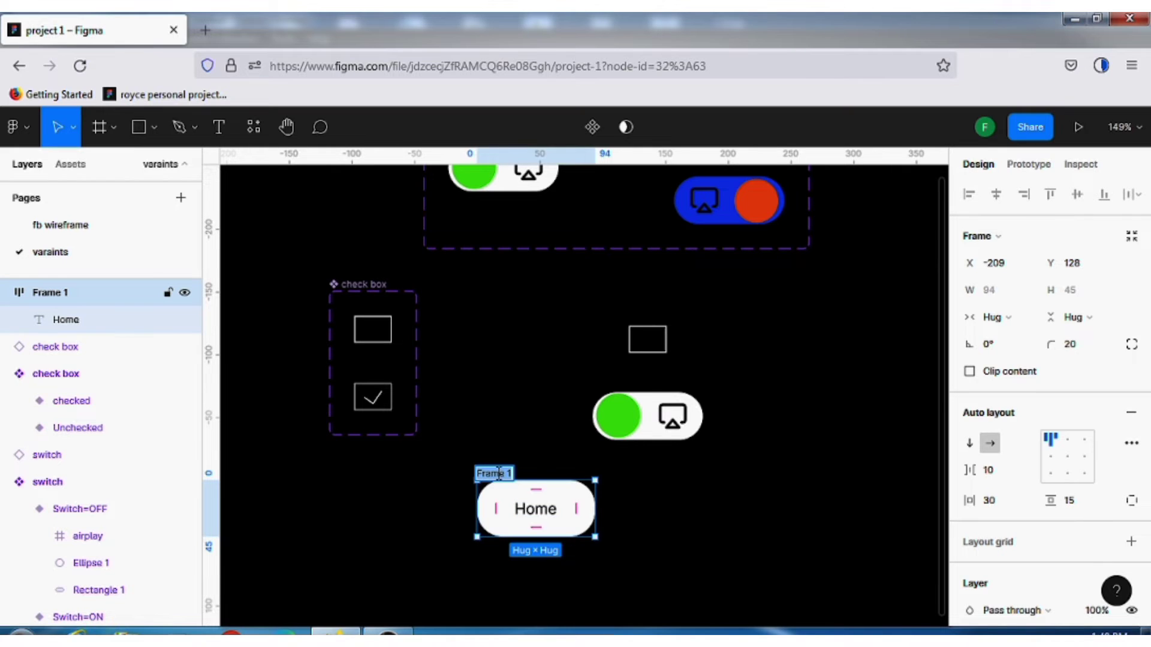
left_click(694, 510)
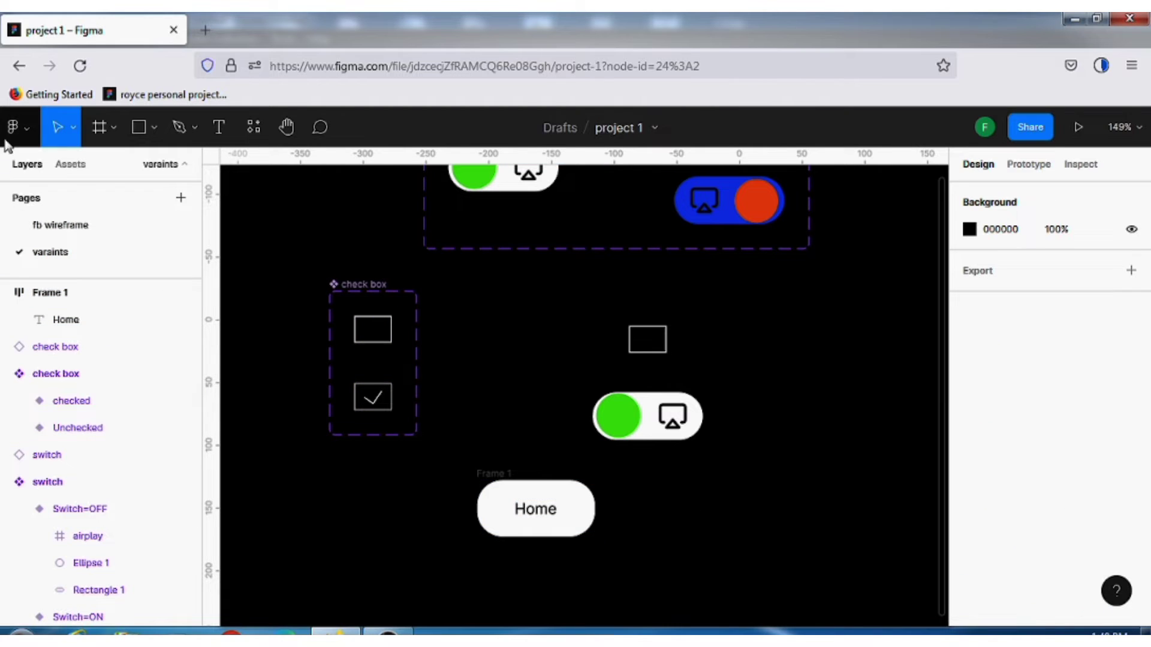
Insert the home icon from the Feather Icons plugin and move it to the empty area between the check box set and its separate instance
left_click(27, 133)
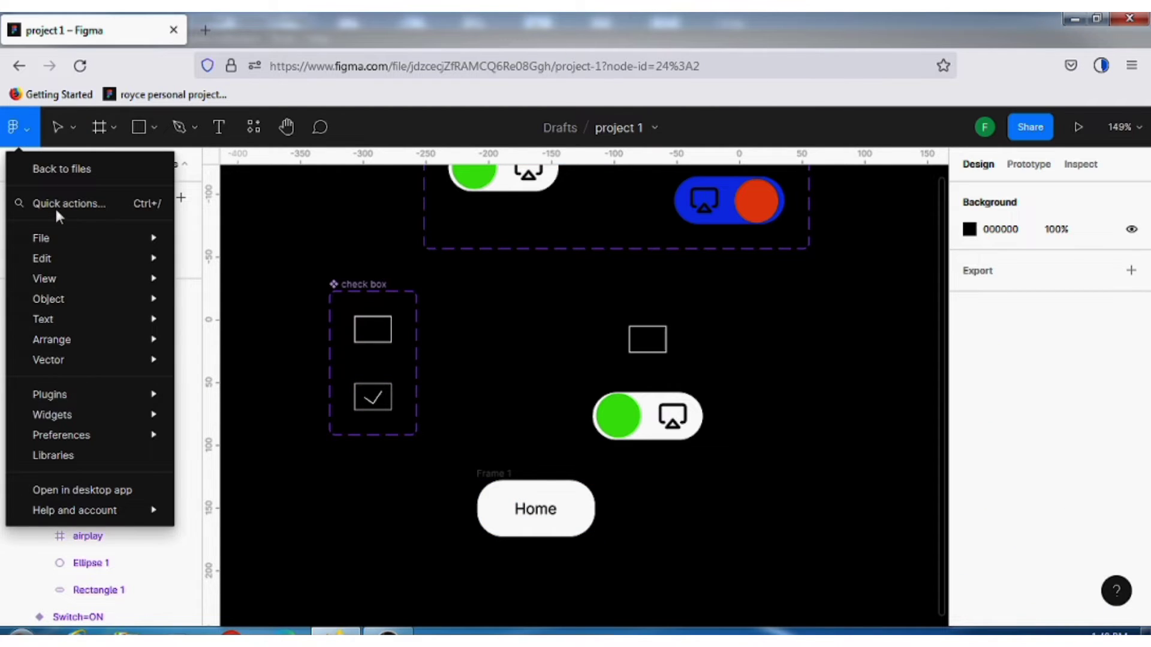
mouse_move(59, 394)
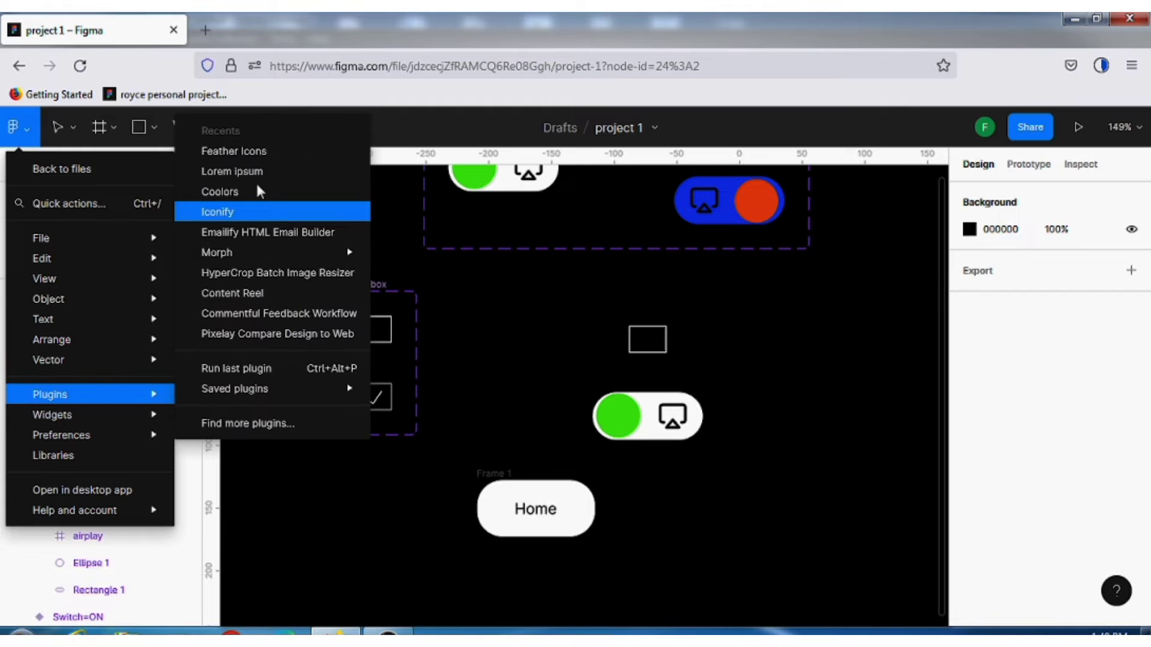
left_click(267, 152)
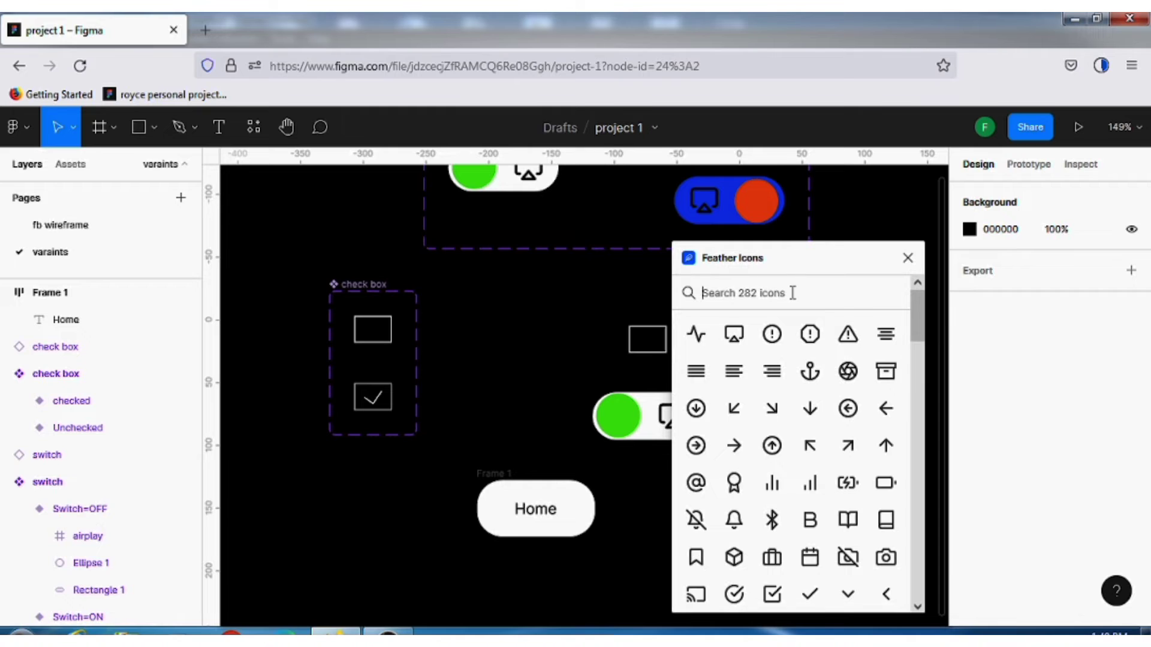
type("hom")
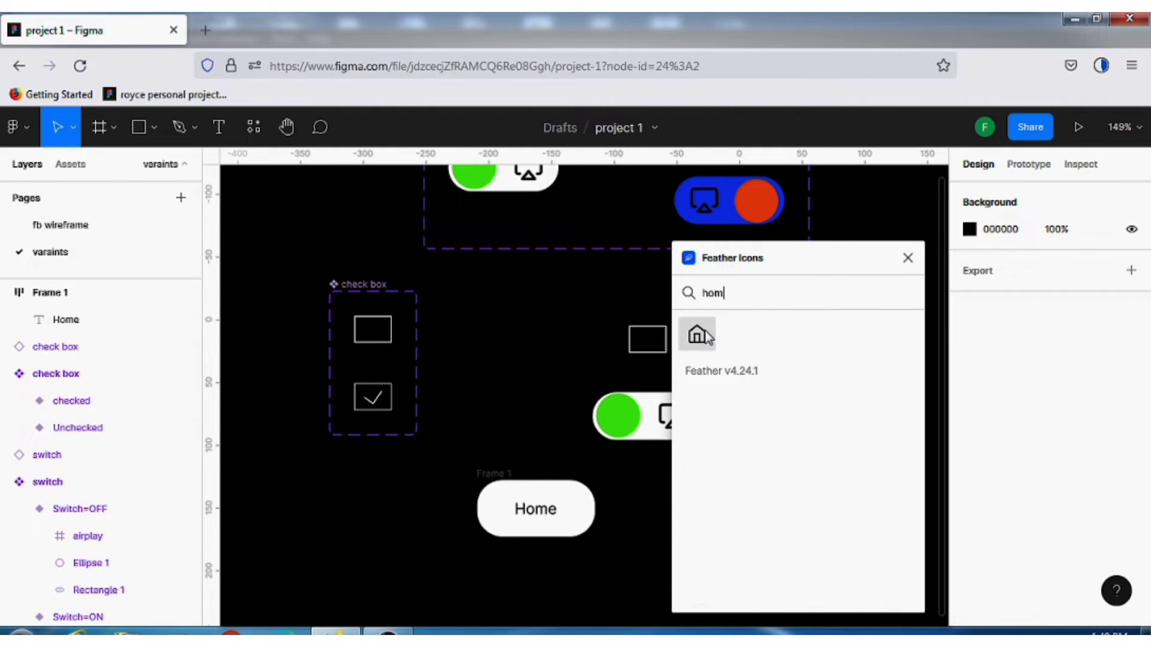
left_click(698, 340)
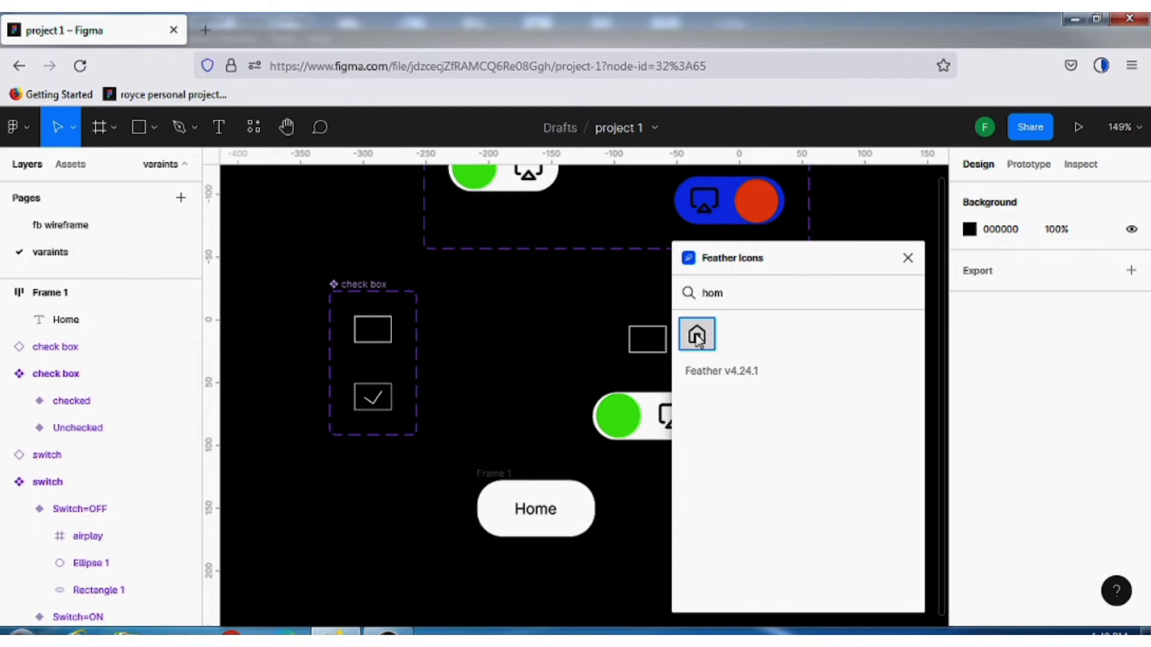
left_click(909, 258)
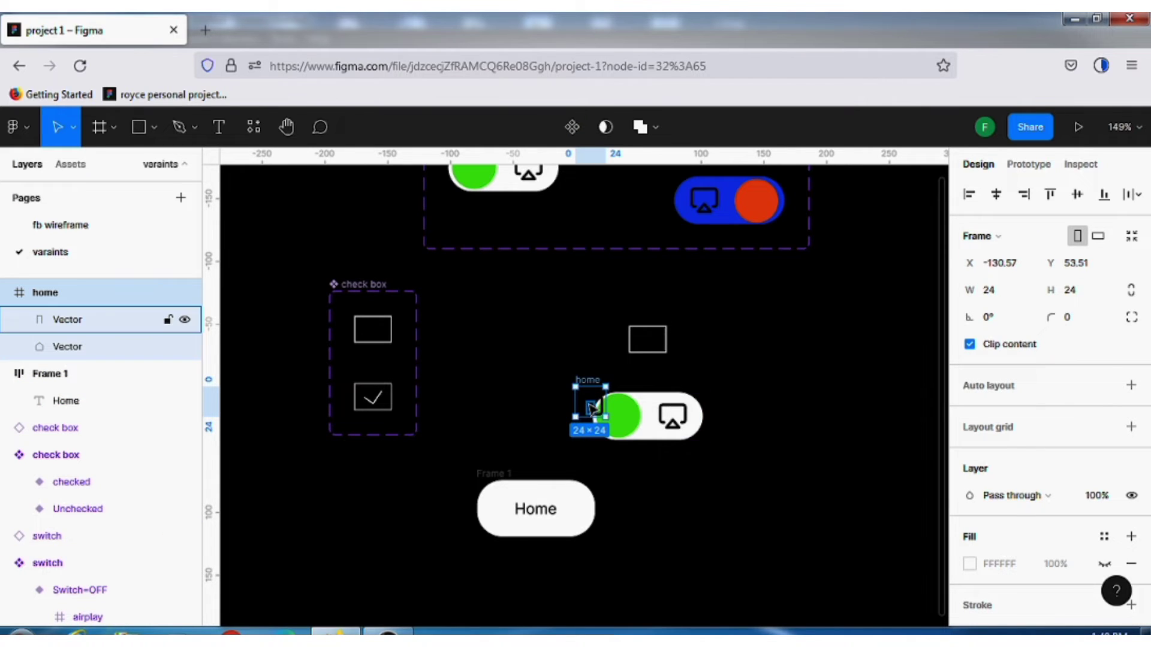
scroll(590, 403, "up", 2)
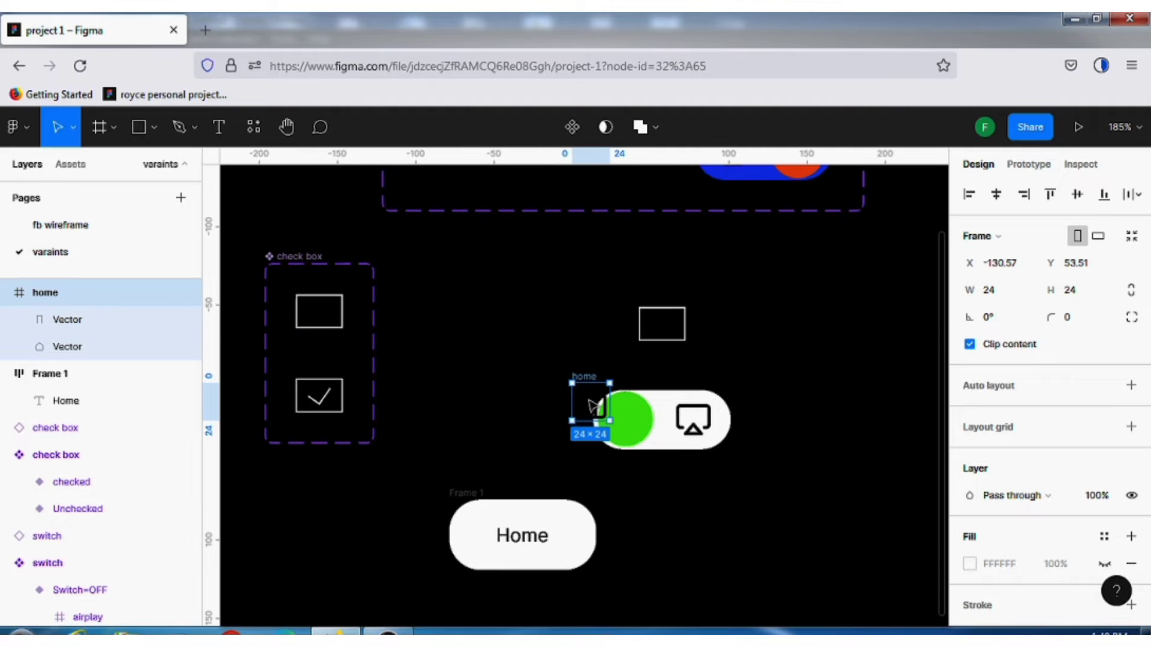
left_click_drag(590, 402, 532, 353)
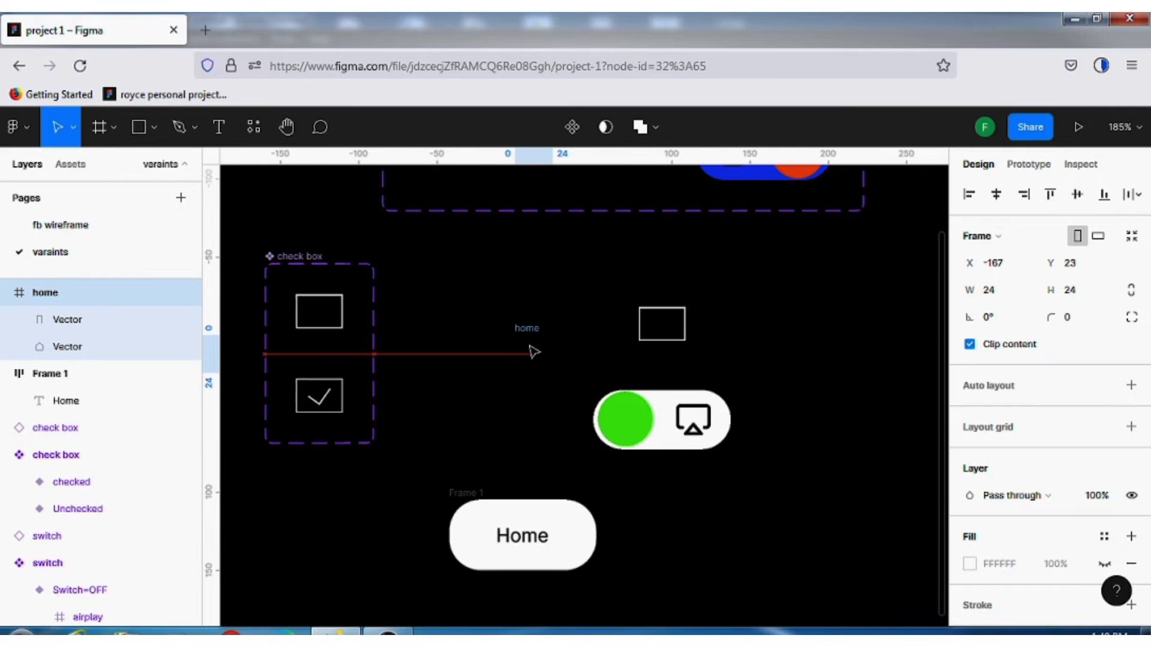
Duplicate the Home button frame to its right, leaving a gap of about 57 between the two
left_click(477, 496)
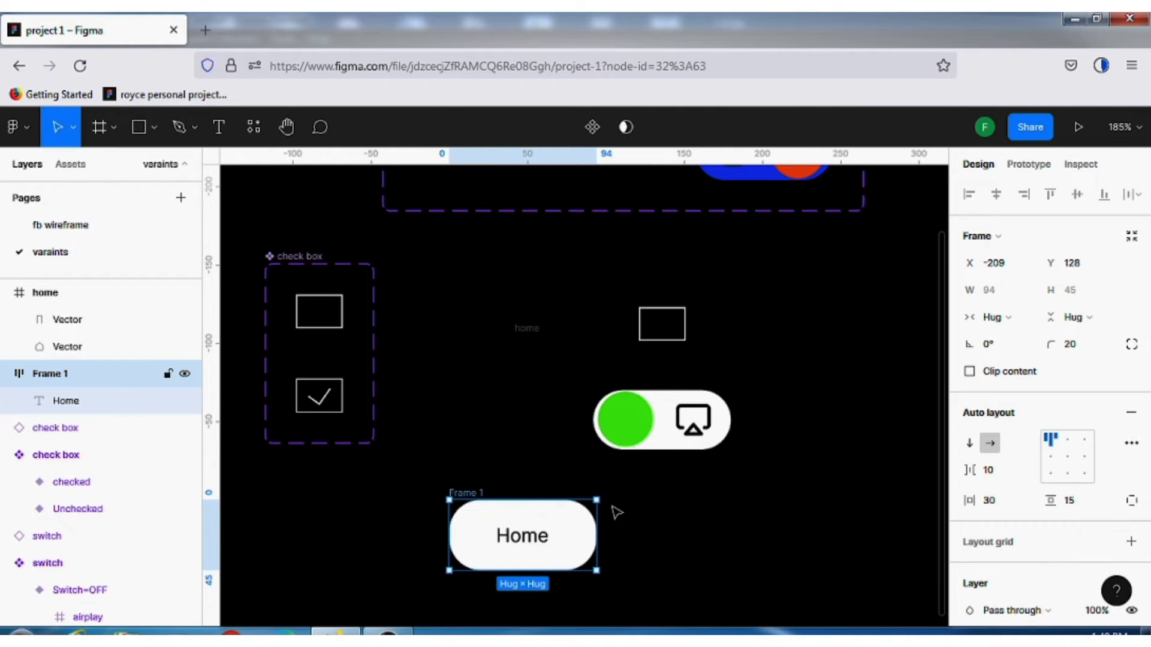
scroll(534, 498, "up", 1)
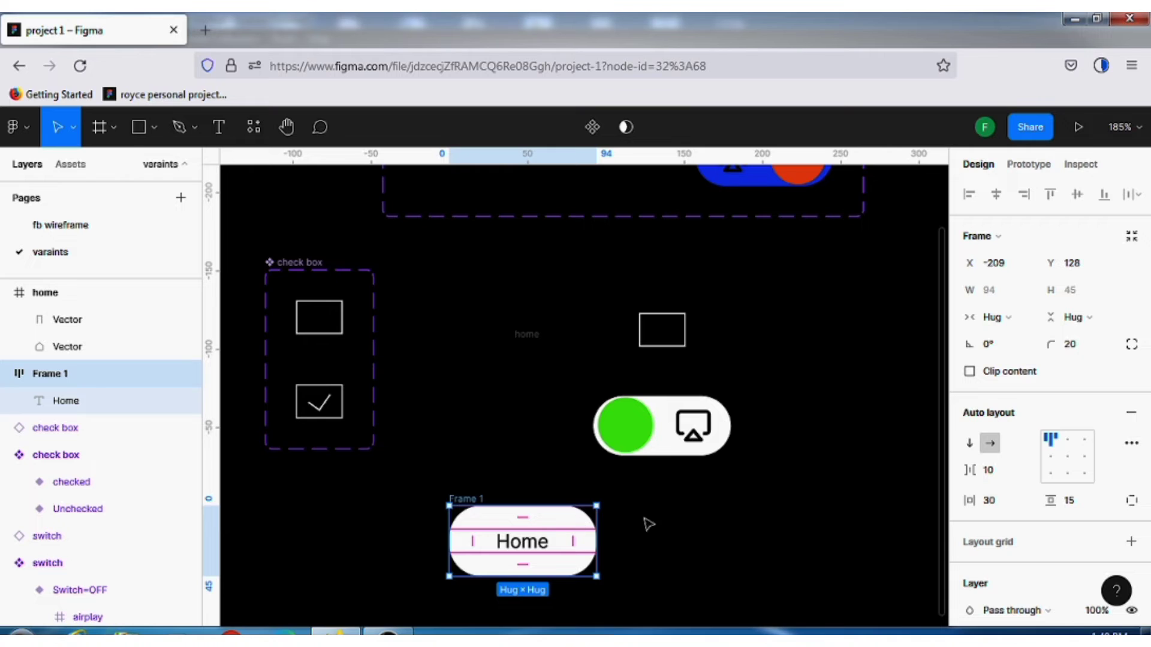
left_click_drag(483, 520, 718, 519, "alt")
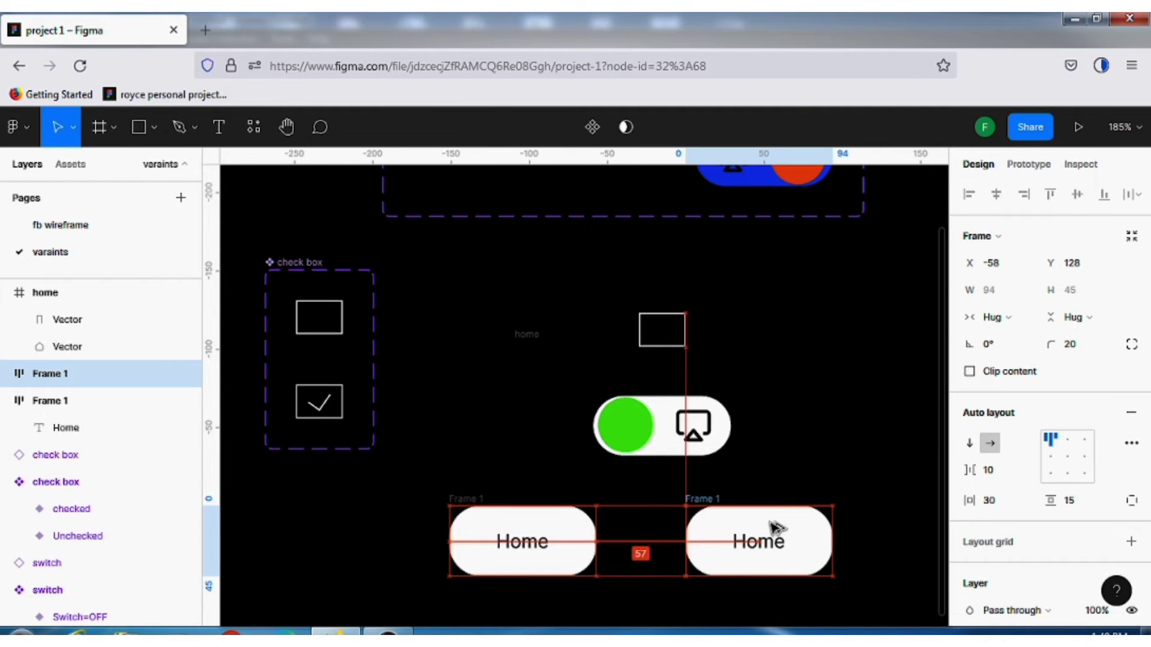
Change the duplicated Home button's fill to the purple document color 9747FF
scroll(981, 581, "down", 5)
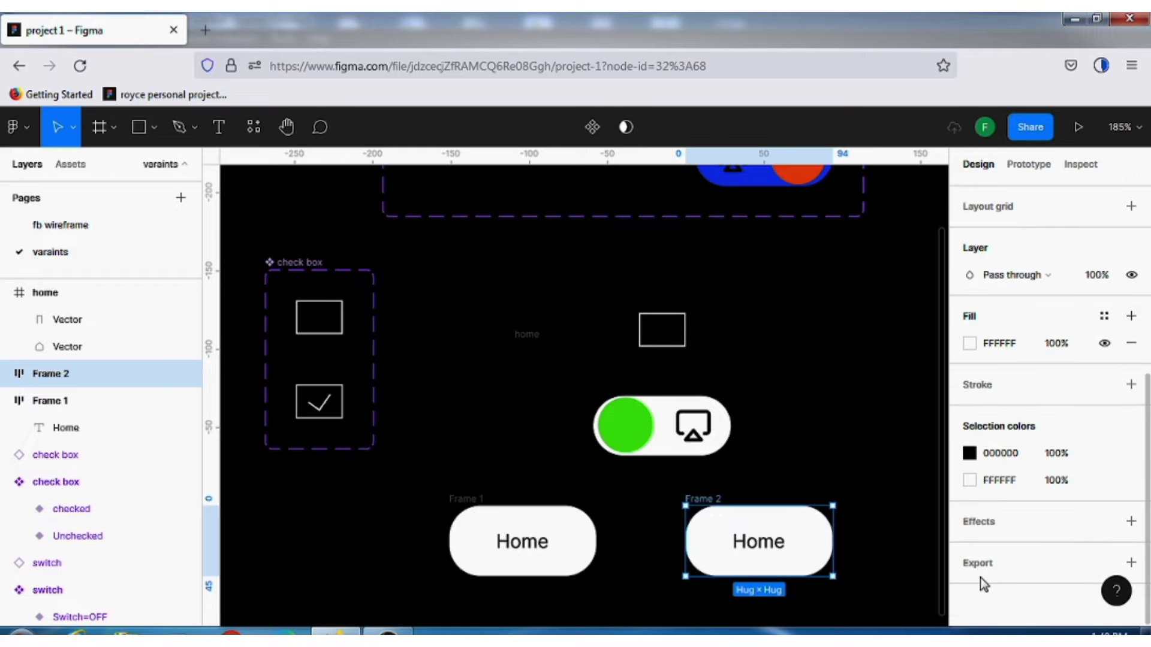
left_click(974, 460)
left_click(986, 505)
left_click(968, 344)
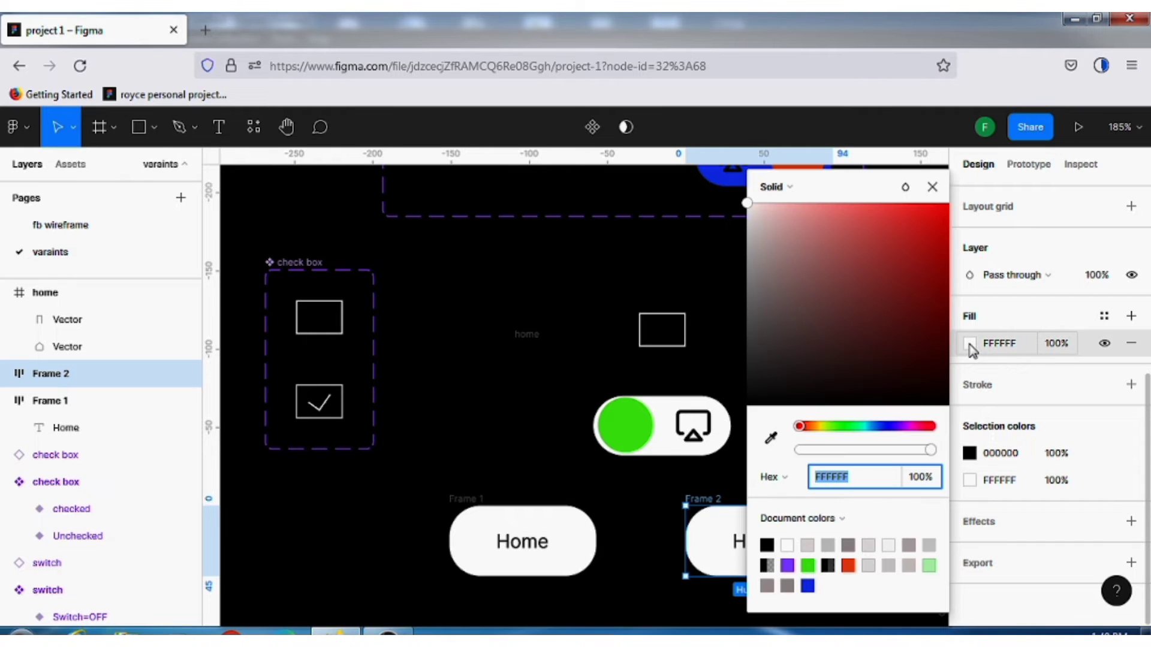
left_click(886, 427)
left_click(935, 232)
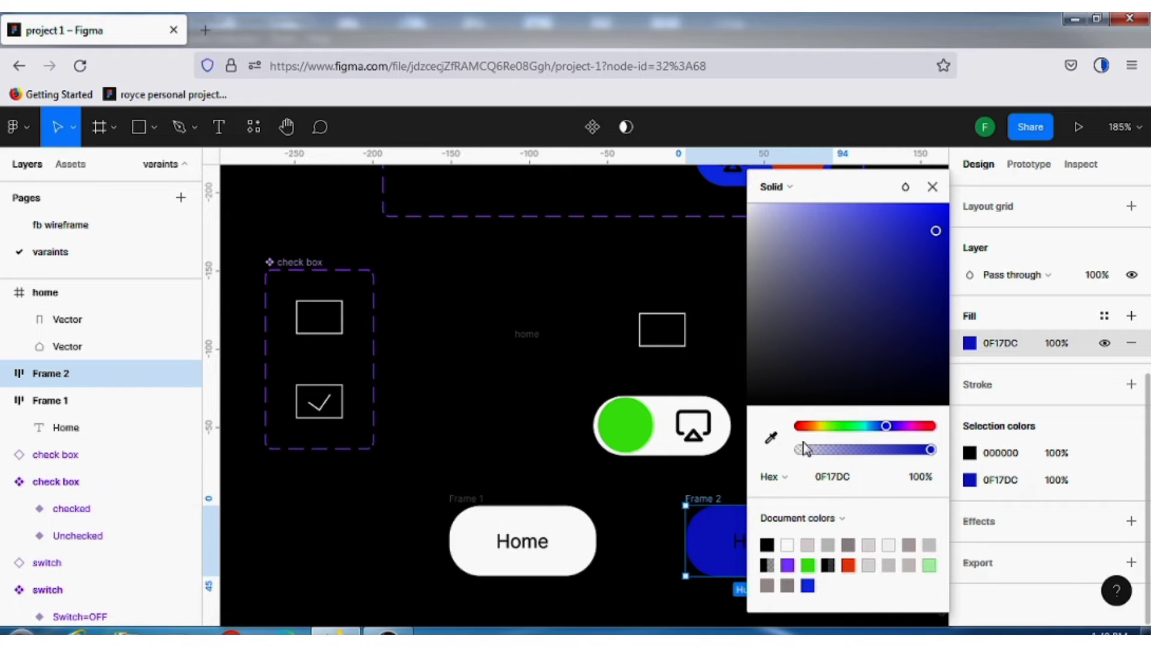
left_click(789, 563)
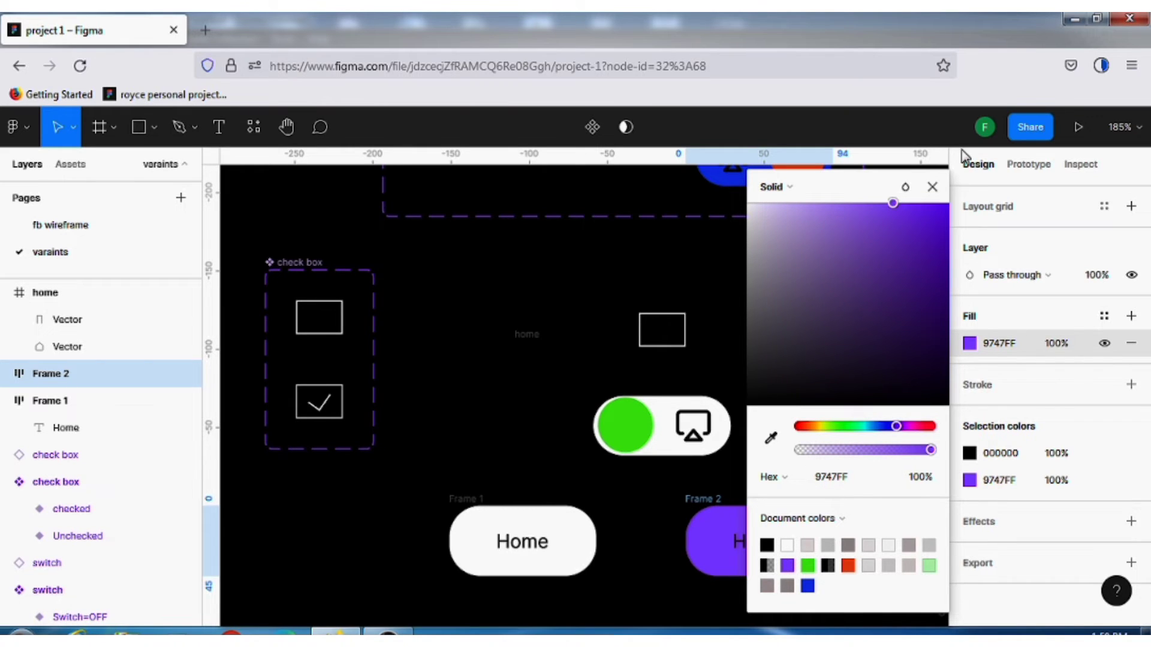
left_click(933, 187)
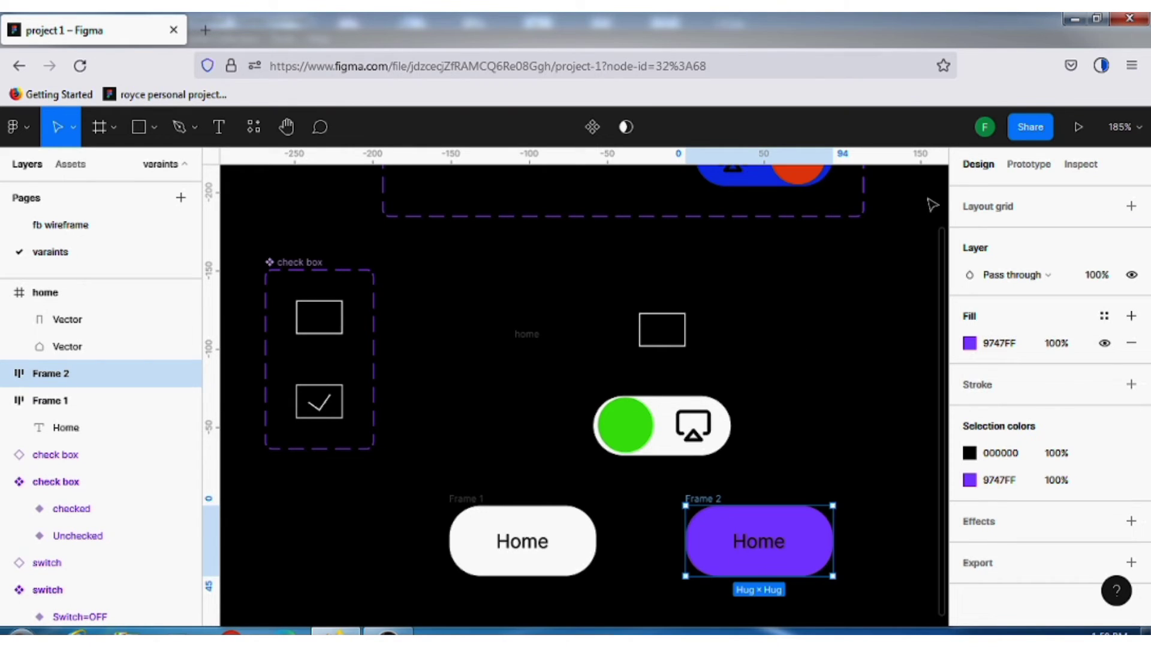
left_click(863, 447)
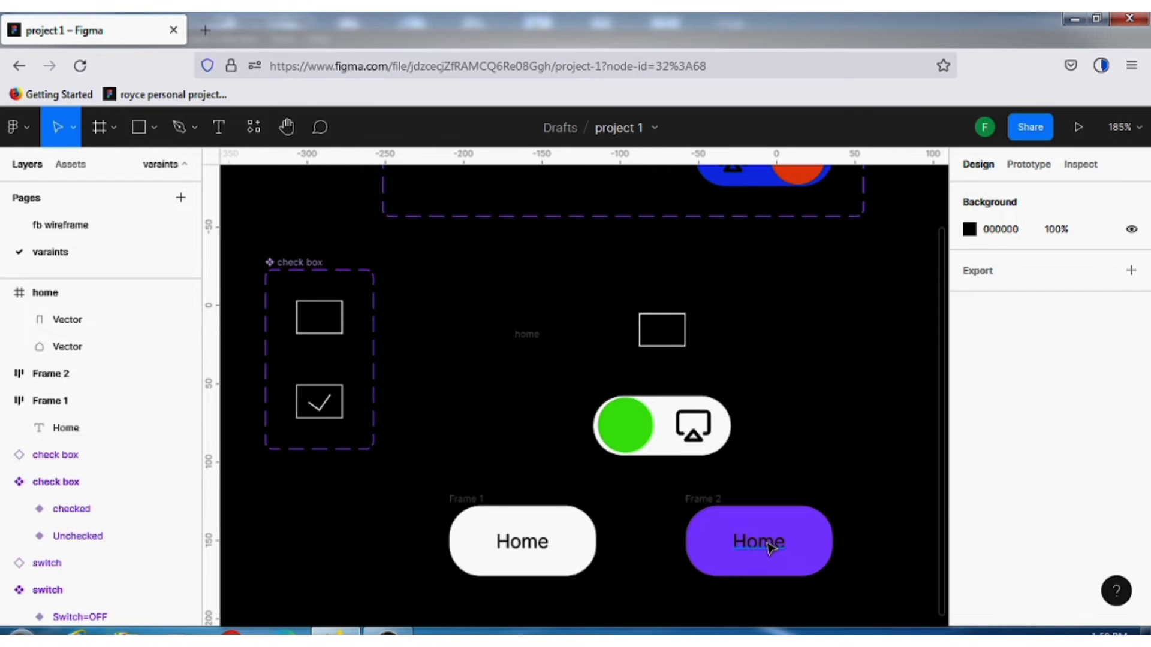
left_click(772, 549)
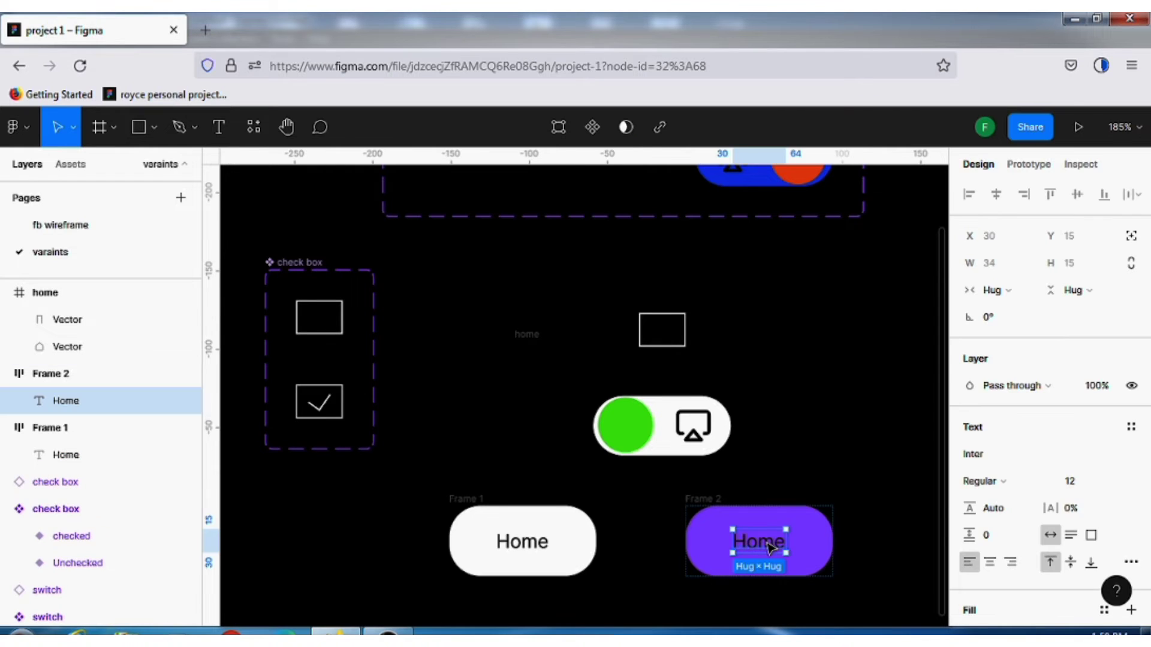
left_click(826, 399)
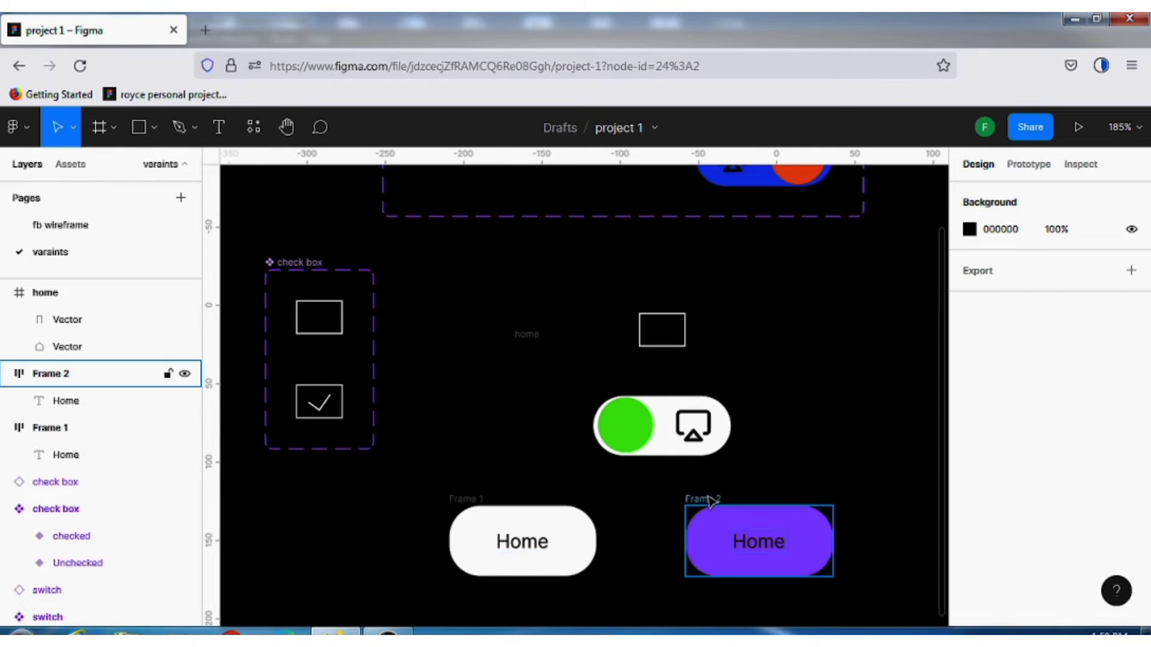
left_click(472, 507)
left_click(530, 474)
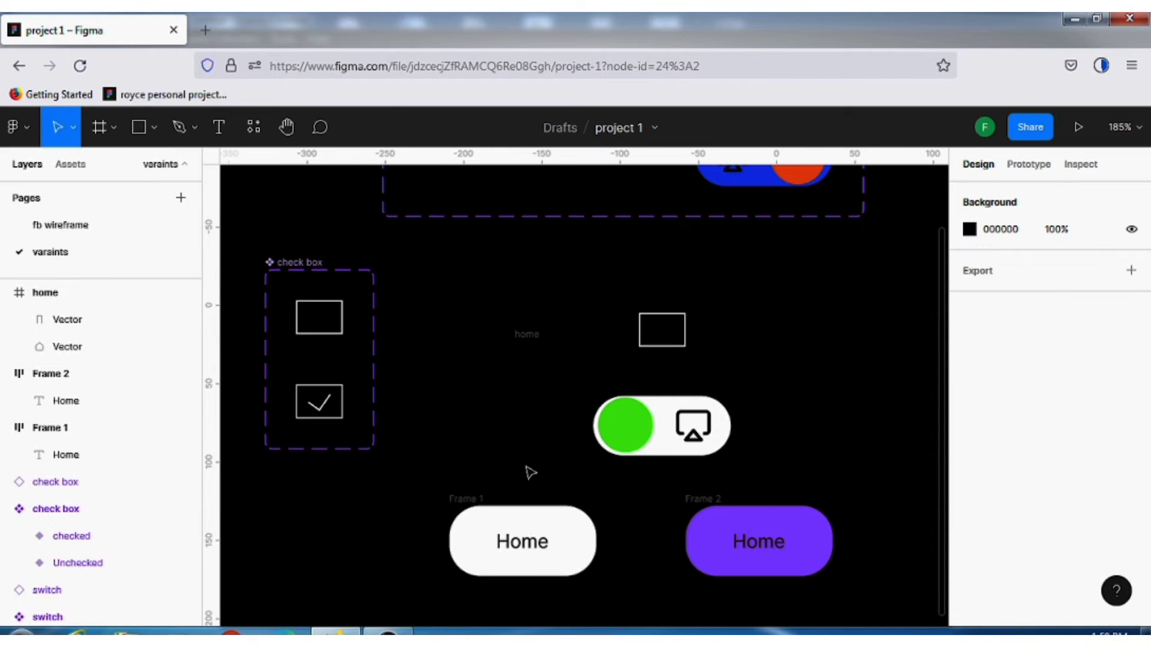
Rename the white Home button frame to home1
scroll(771, 495, "down", 3)
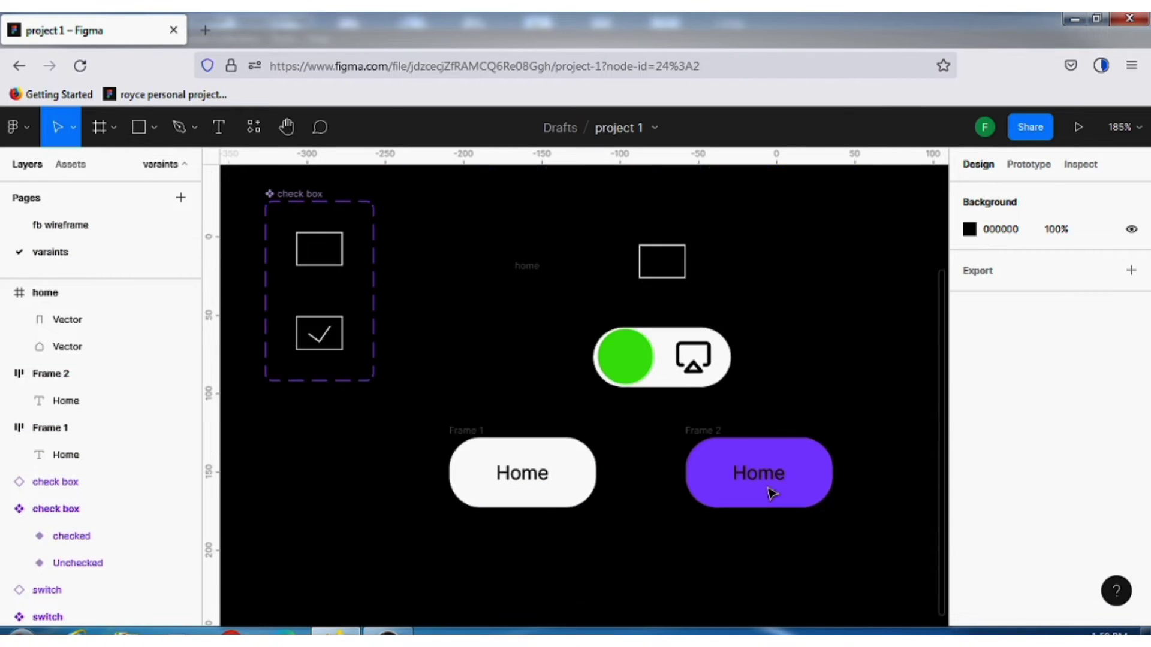
left_click(469, 442)
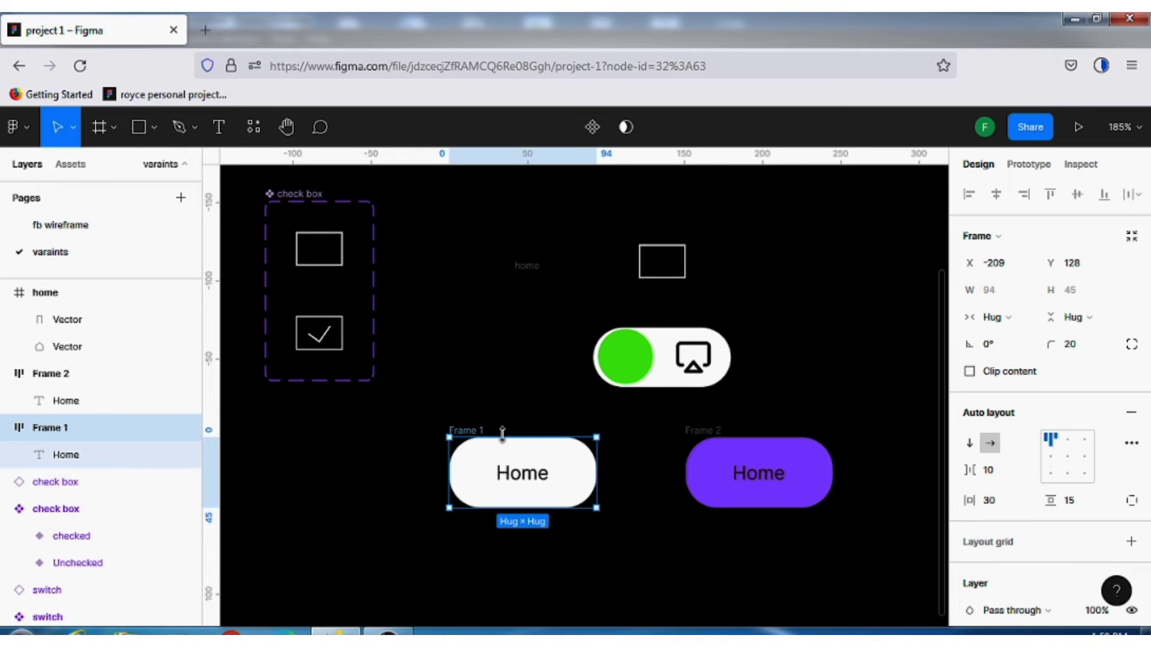
double_click(480, 431)
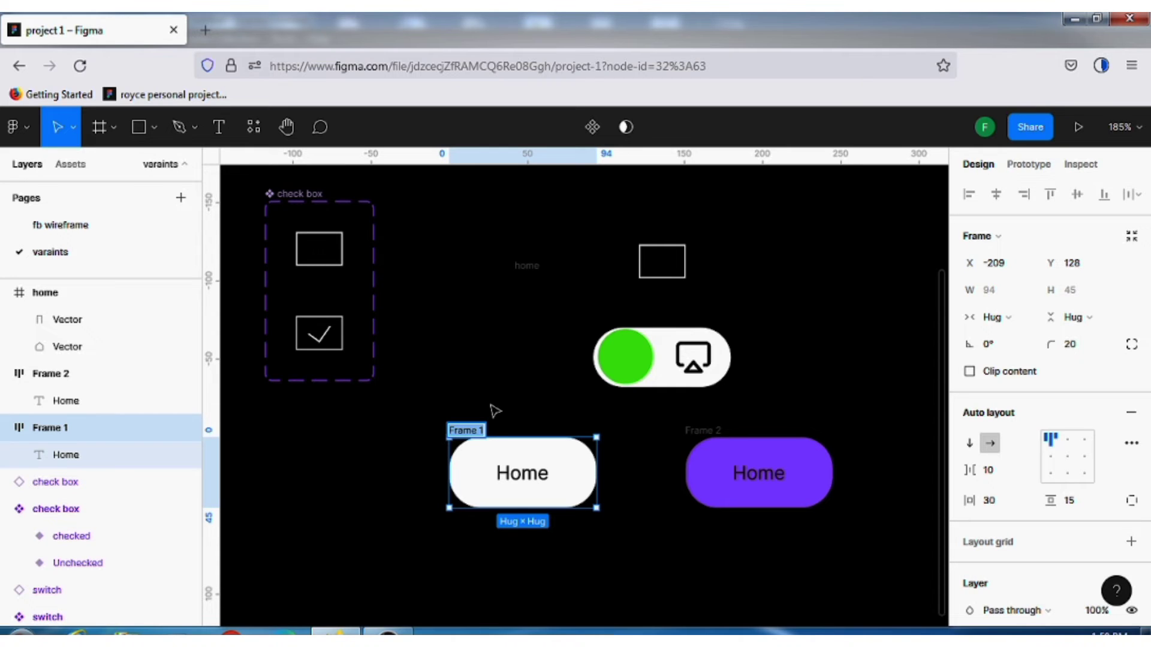
type("home1")
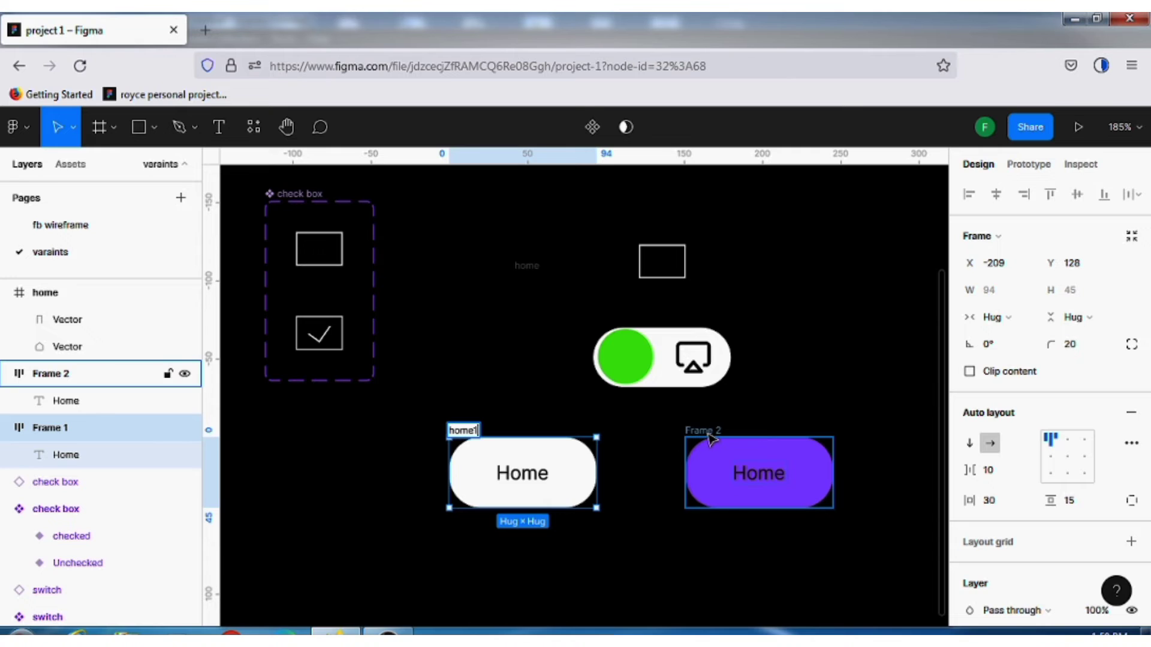
Rename the purple Home button frame to home2
left_click(707, 430)
double_click(708, 431)
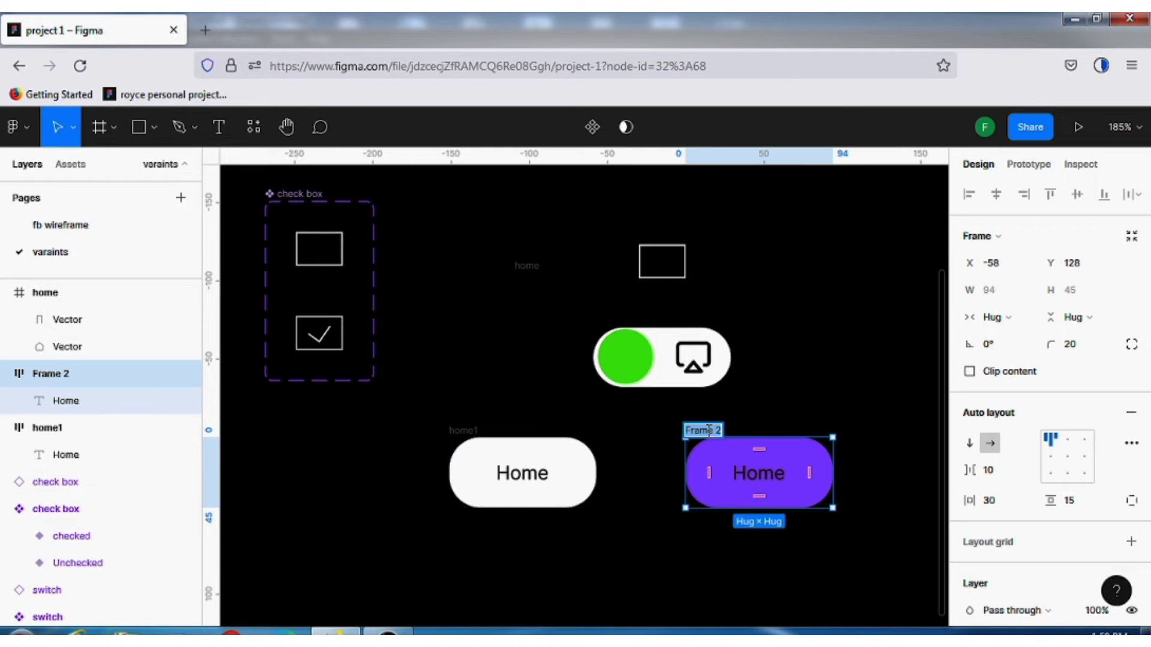
type("home2")
left_click(735, 424)
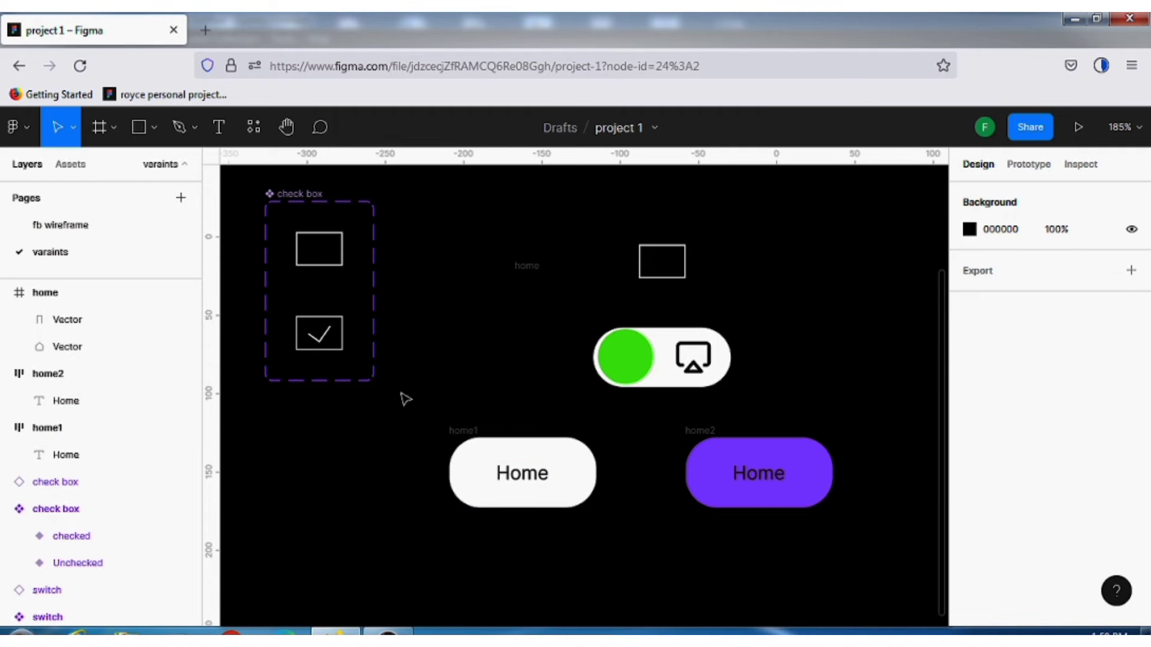
Combine the white and purple Home button frames into one component set
left_click_drag(401, 394, 862, 571)
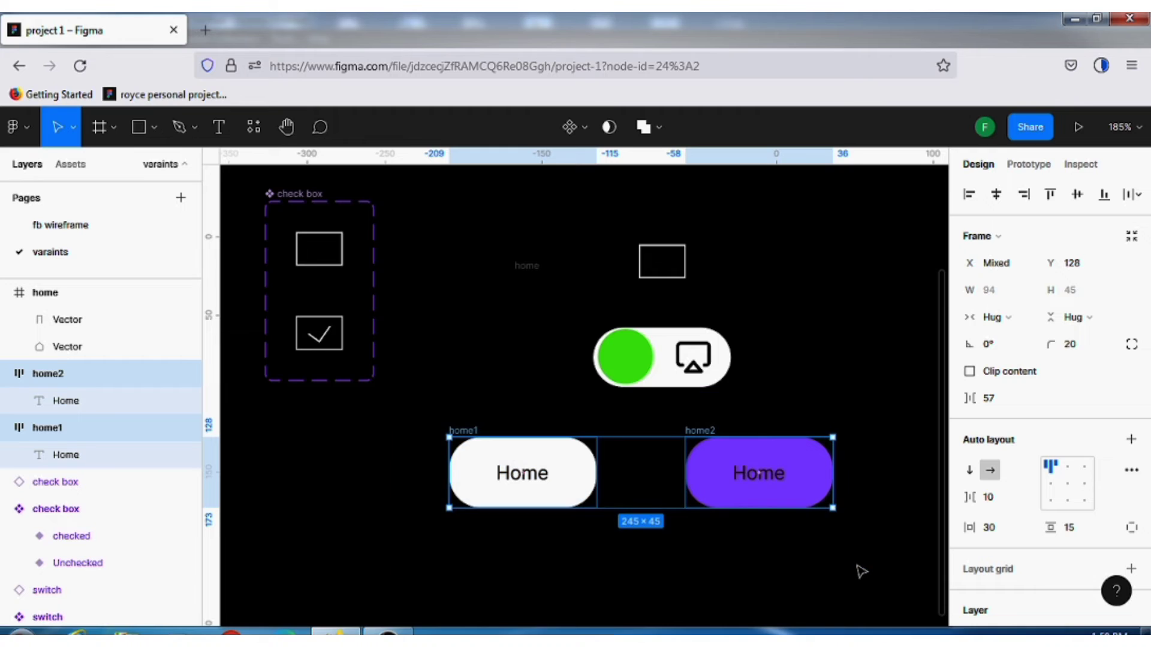
left_click(580, 124)
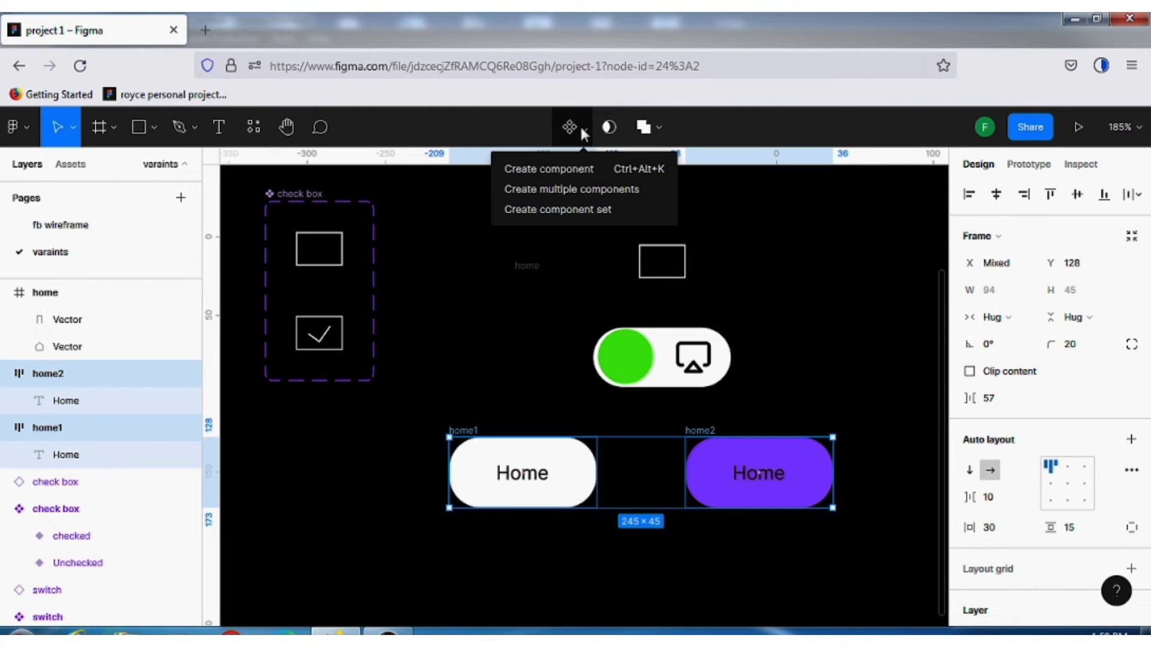
left_click(570, 211)
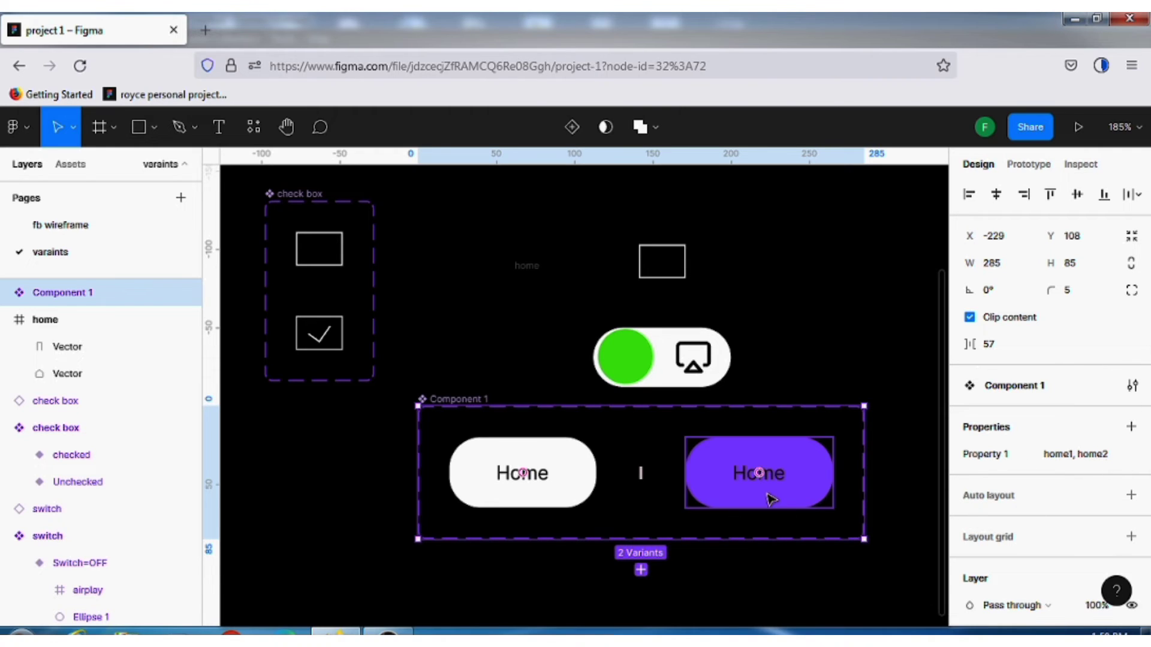
Name the new set's variant property "home" and rename the component set itself to "home button"
double_click(988, 458)
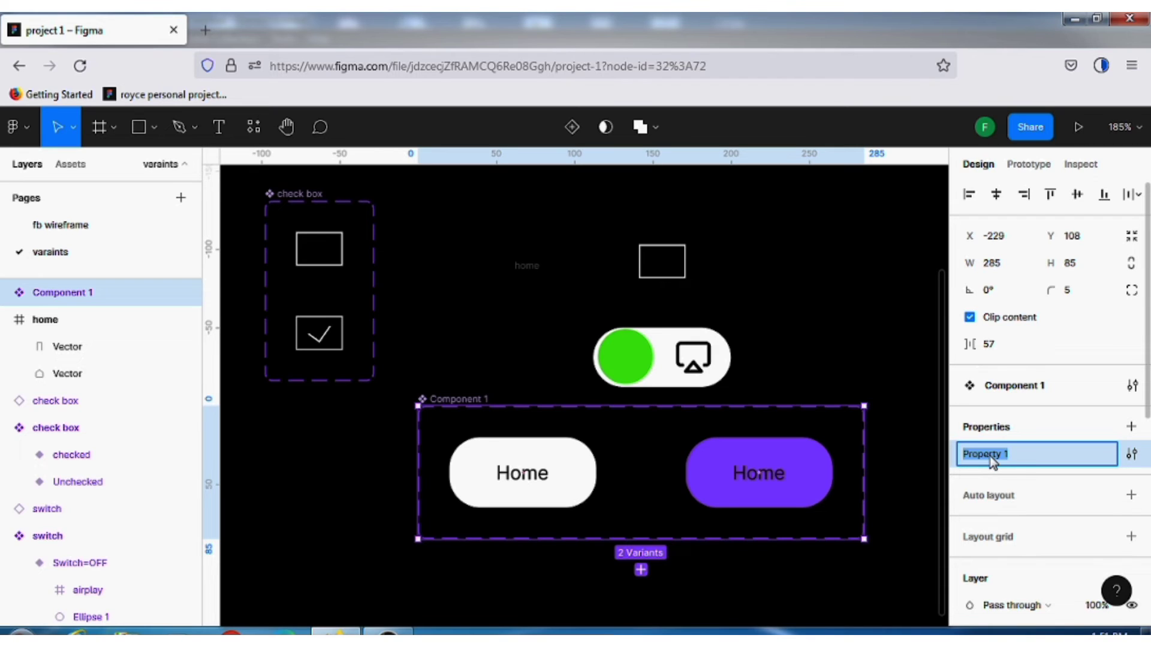
type("home")
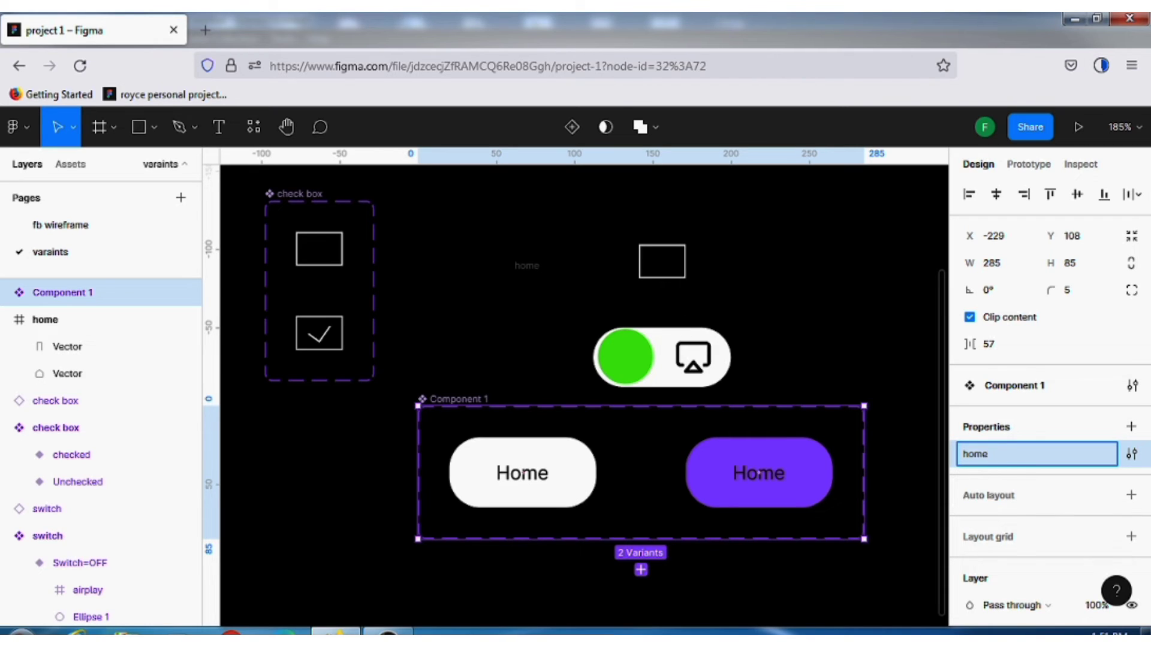
left_click(470, 431)
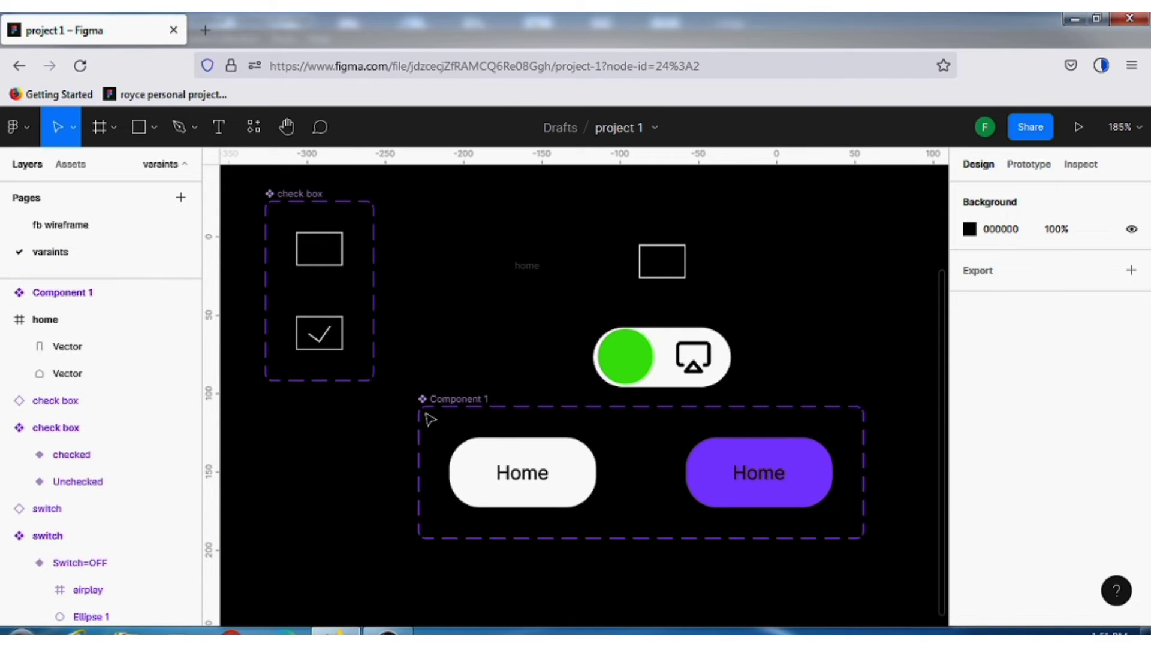
left_click(477, 405)
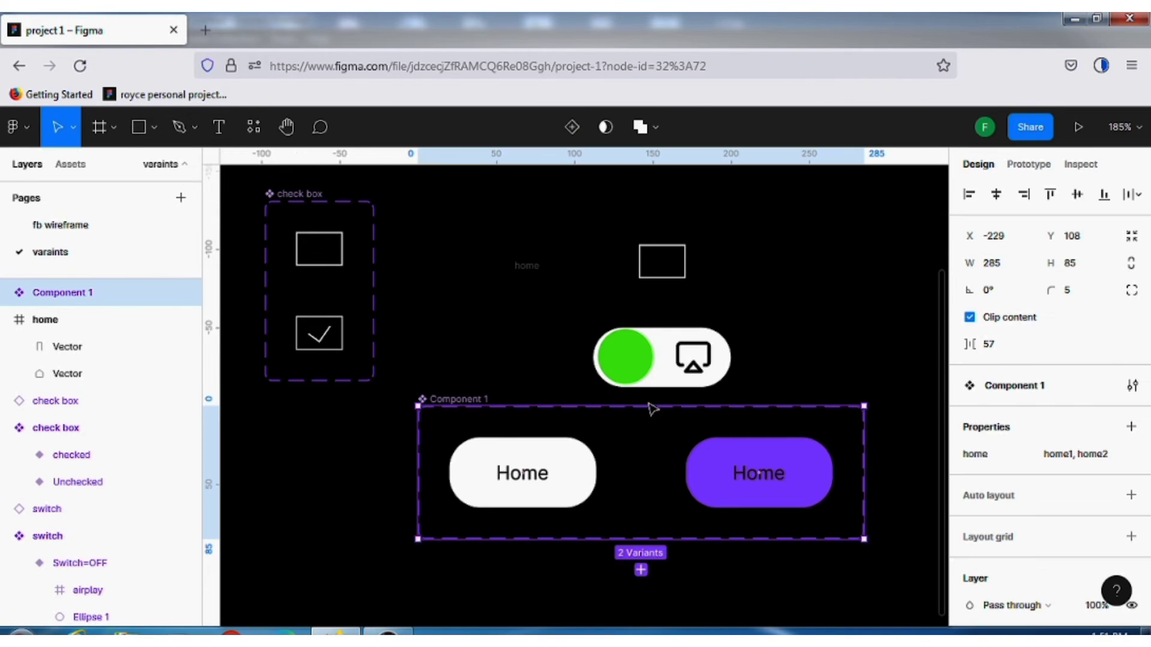
double_click(1040, 388)
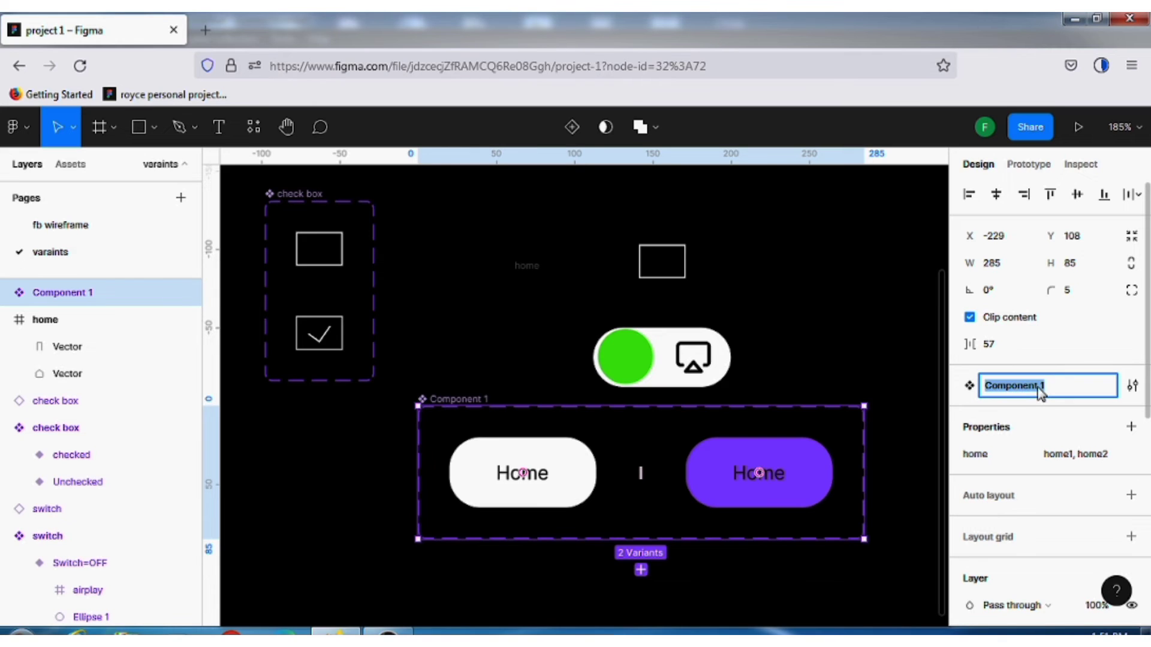
type("home button")
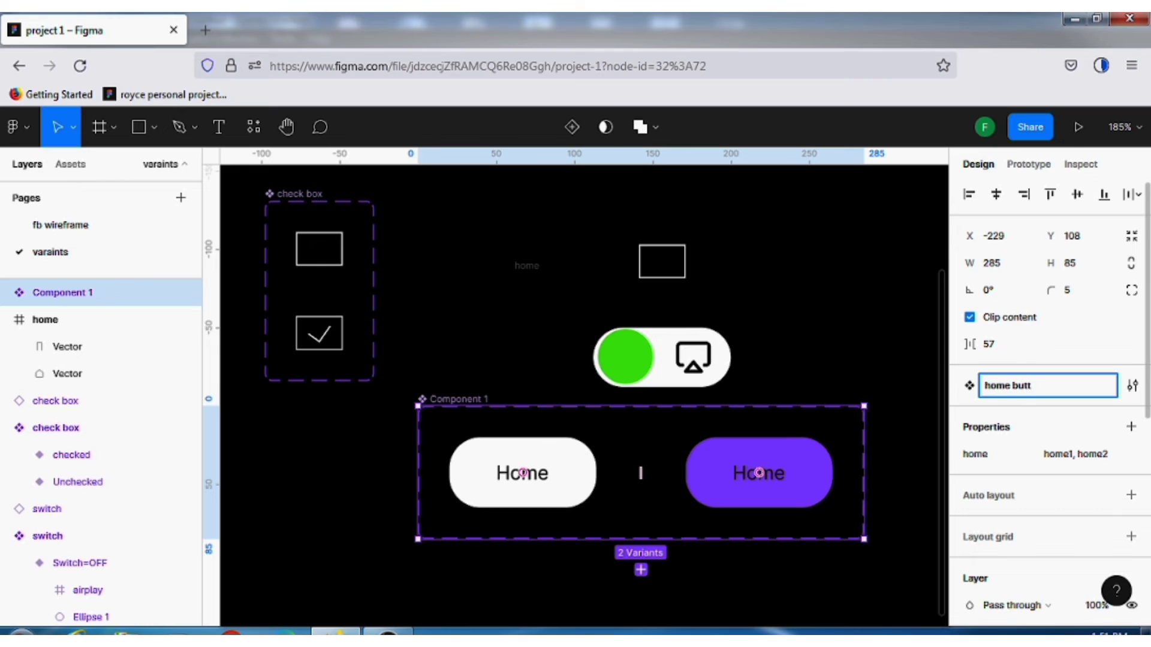
left_click(520, 367)
Place an instance of the white home1 variant below the home button set, at about X -223, Y 234
scroll(663, 431, "down", 3)
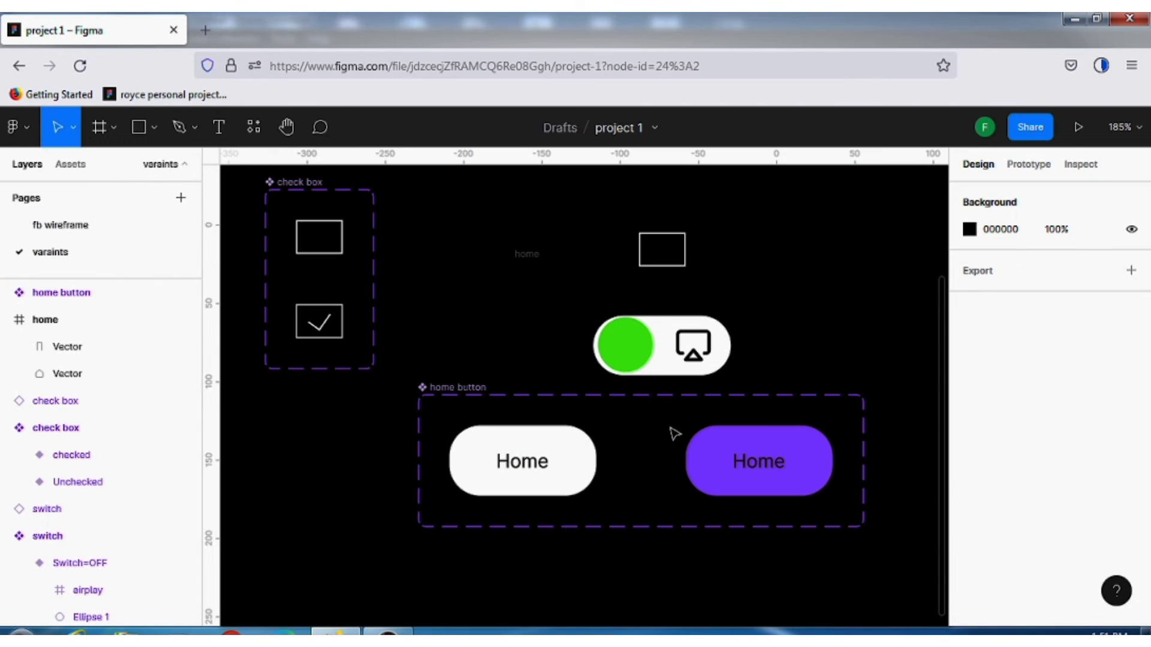
scroll(663, 429, "down", 3)
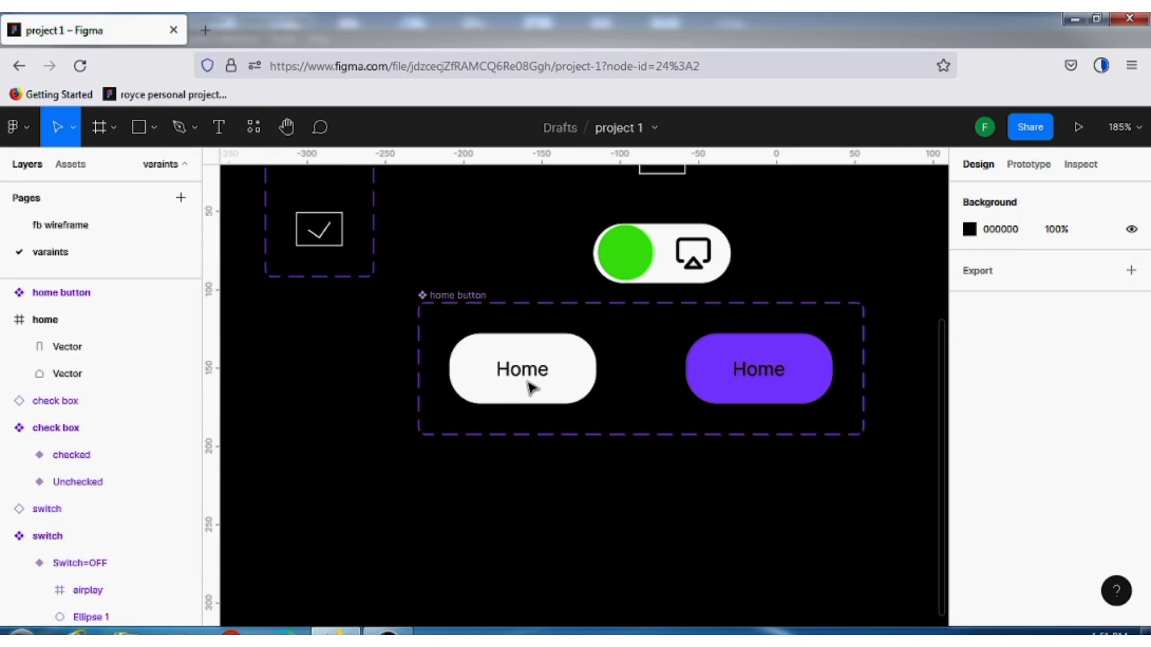
left_click(568, 359)
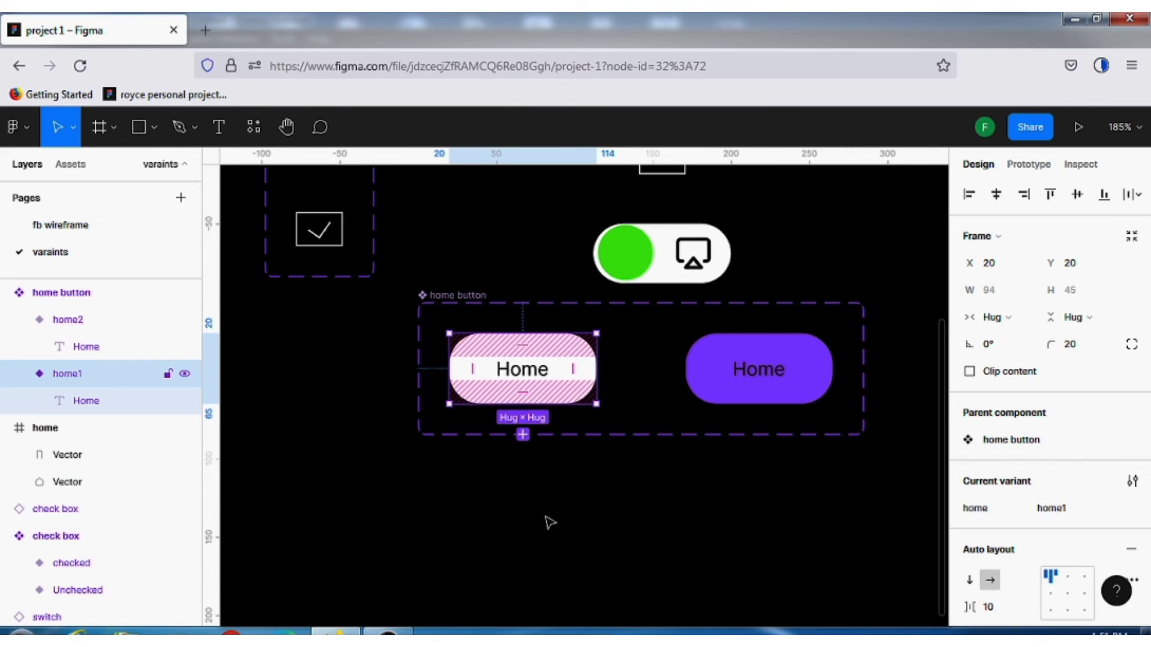
mouse_move(550, 523)
left_mouse_down()
mouse_move(550, 553)
mouse_move(547, 522)
left_mouse_up()
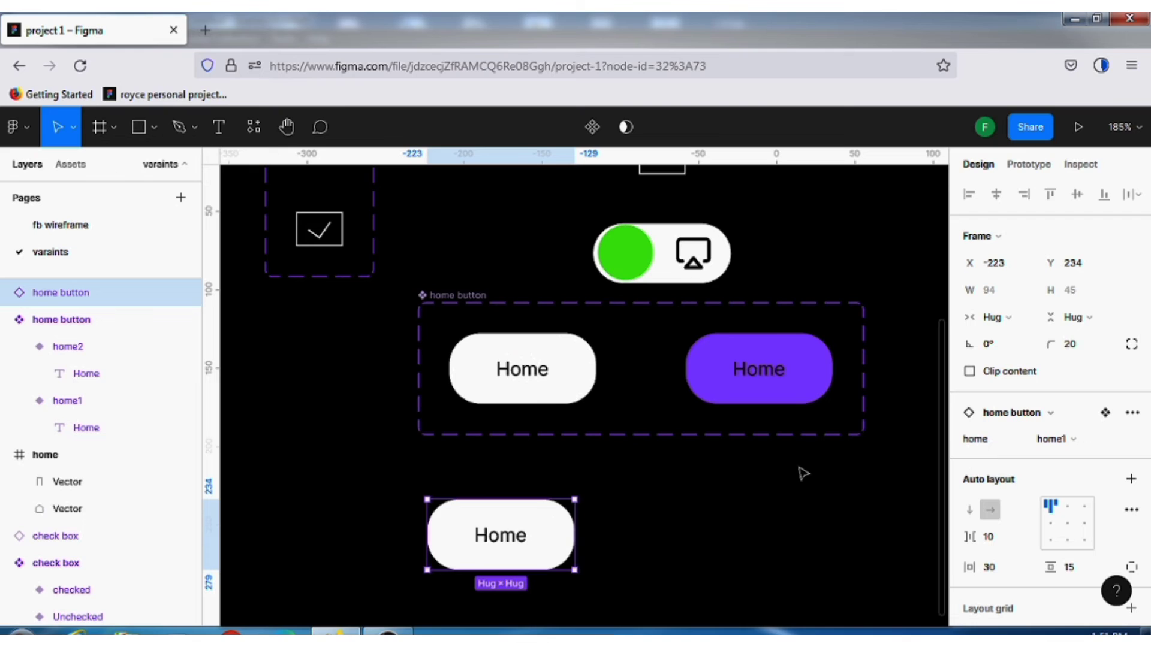
Switch the home button instance below the set to the home2 variant
left_click(1107, 443)
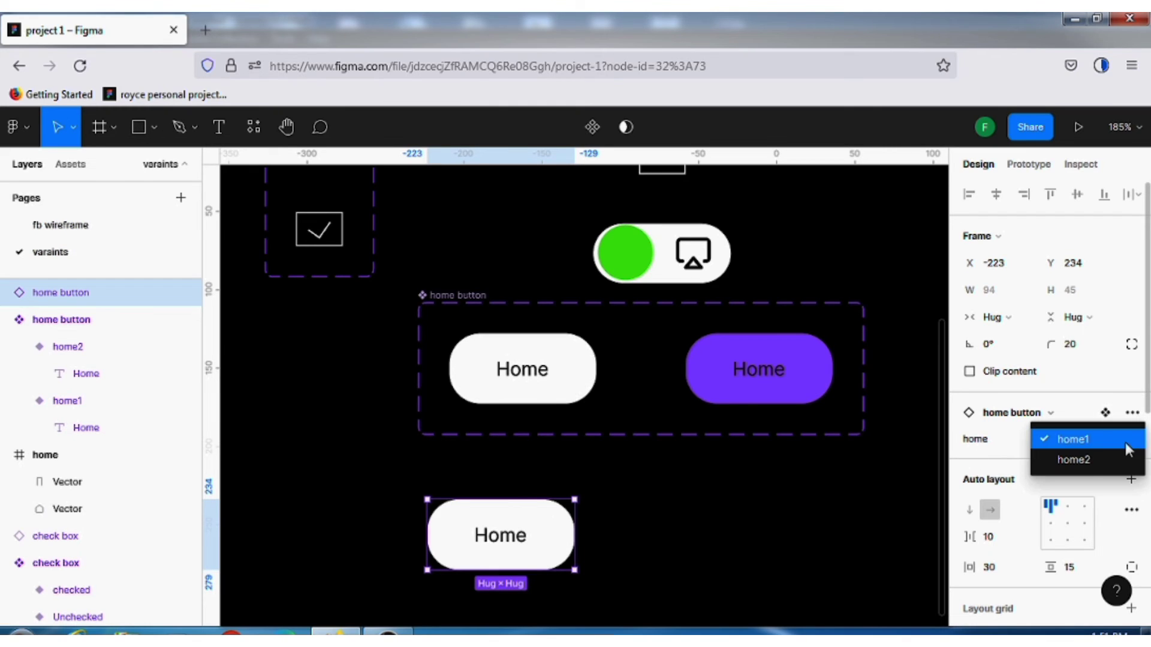
left_click(1073, 460)
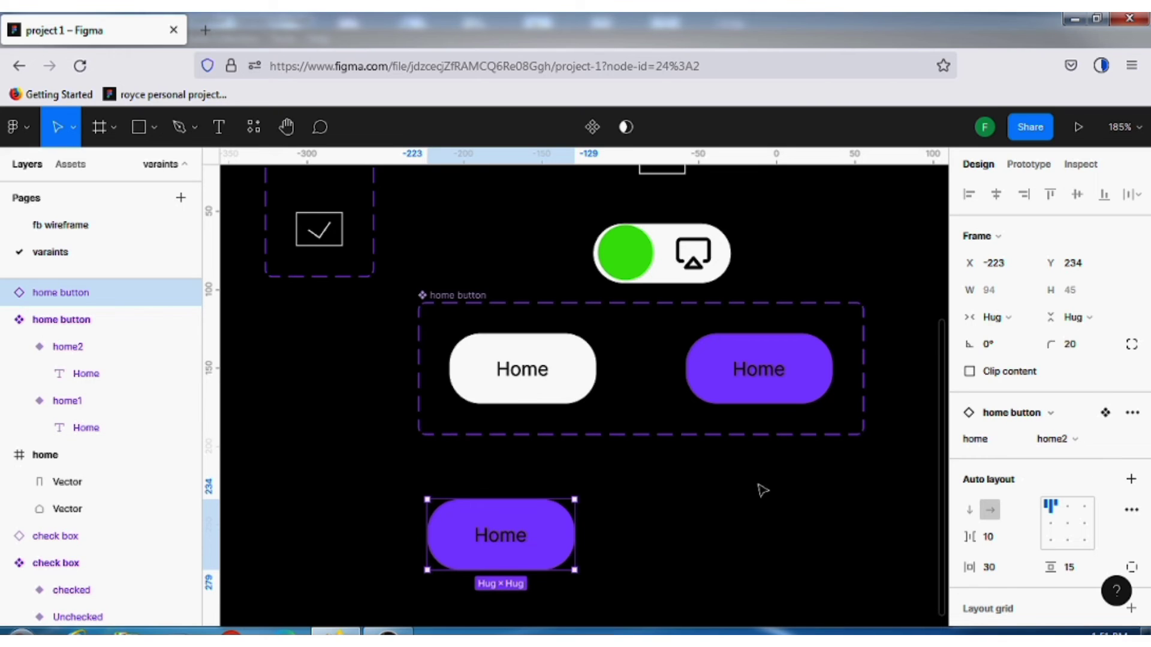
left_click(521, 441)
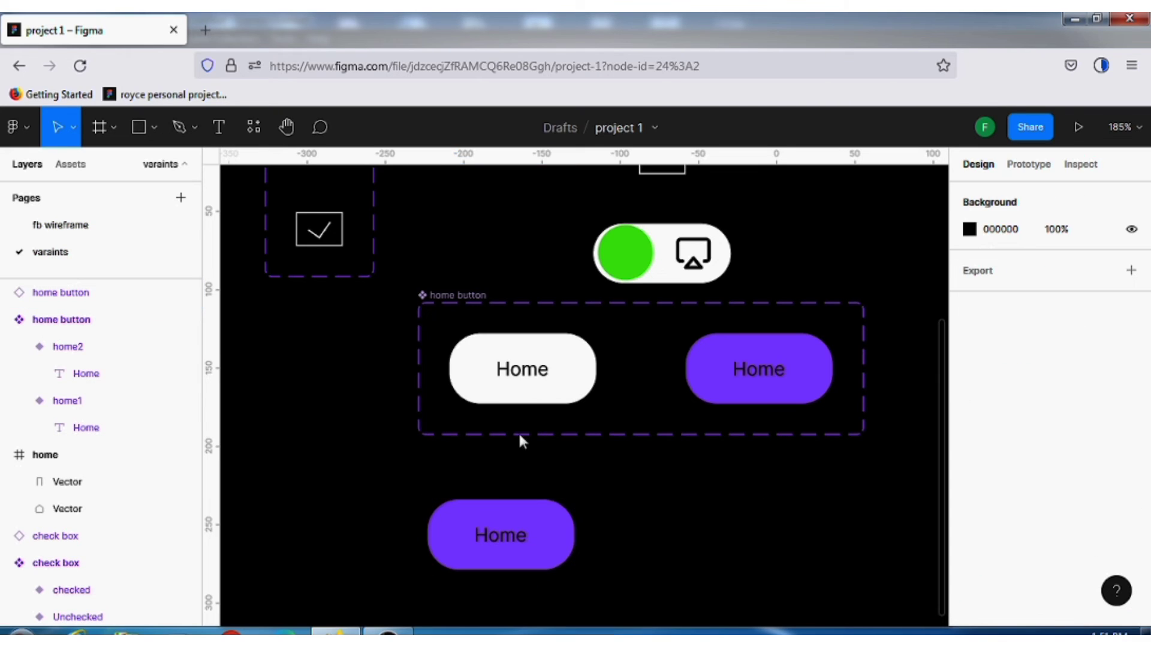
left_click(497, 513)
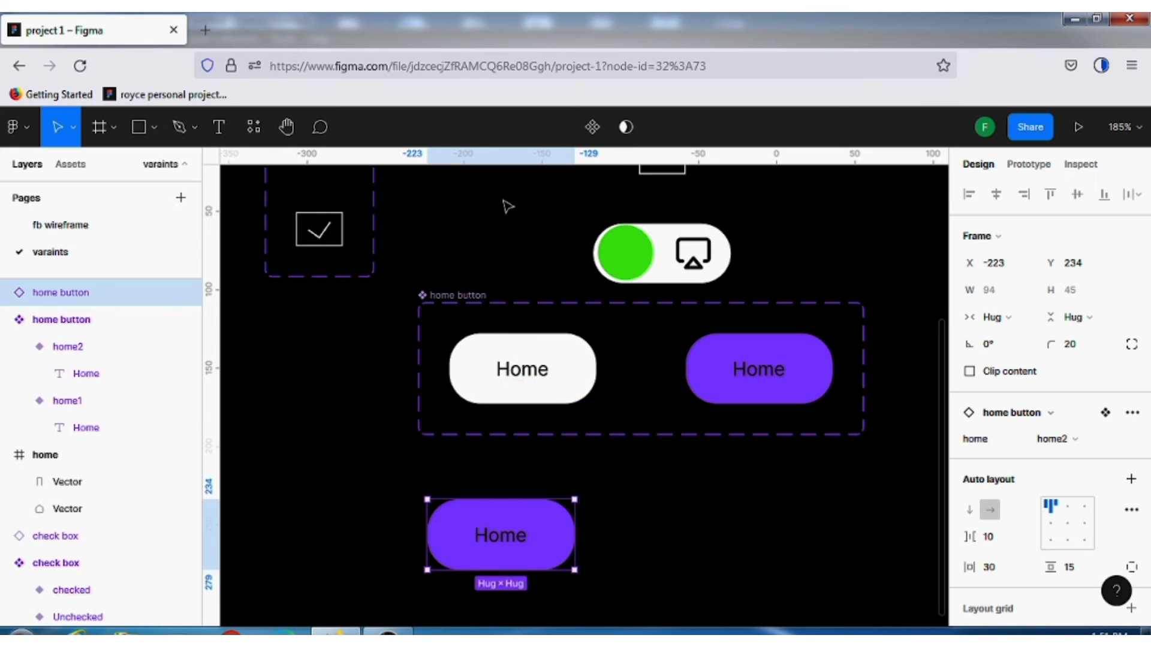
Move the loose home icon into the white home1 variant, placing it after the "Home" label
scroll(506, 206, "up", 2)
left_click(529, 215)
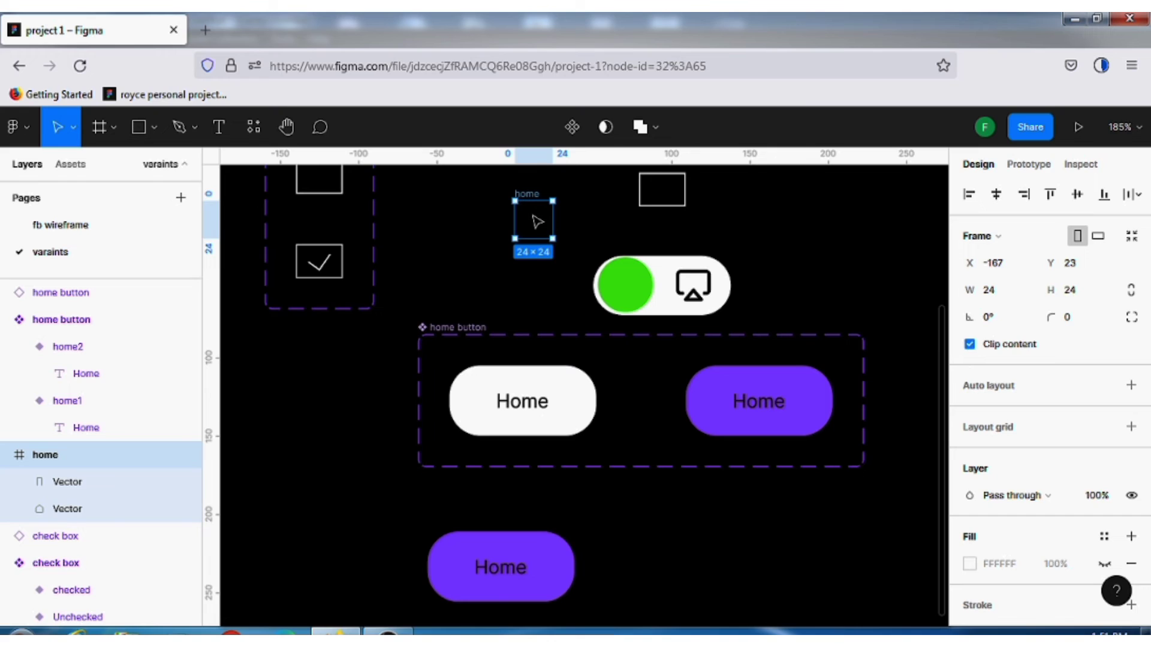
left_click_drag(537, 221, 474, 405)
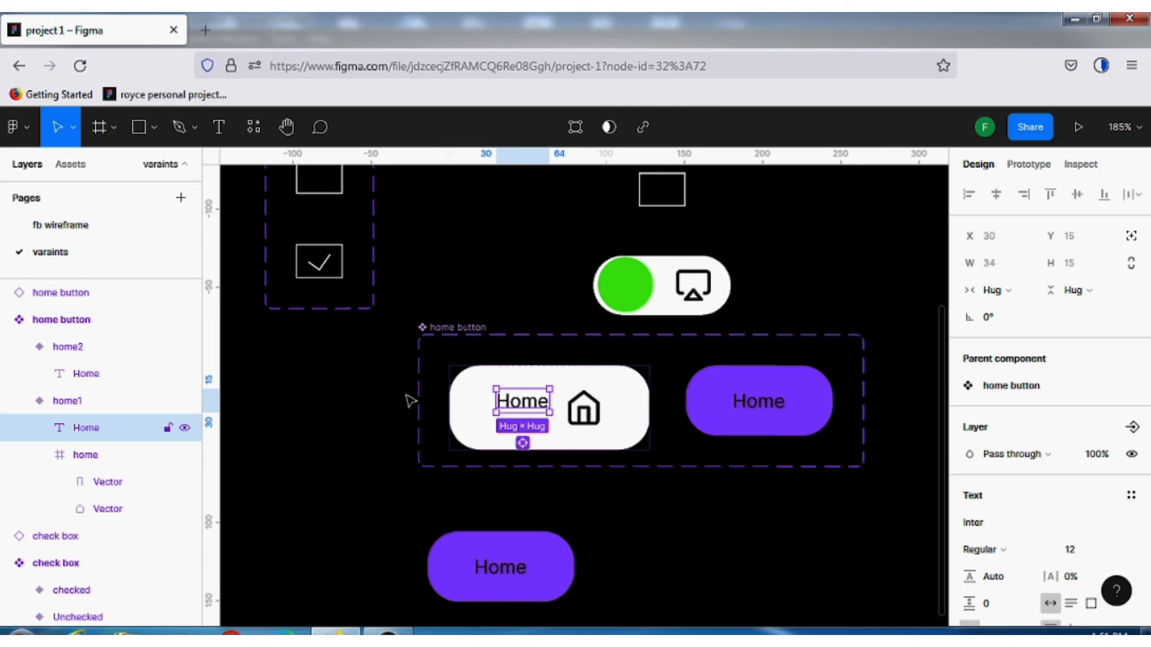
Copy the home icon from the white variant into the purple home2 variant, after its "Home" label
left_click(591, 413)
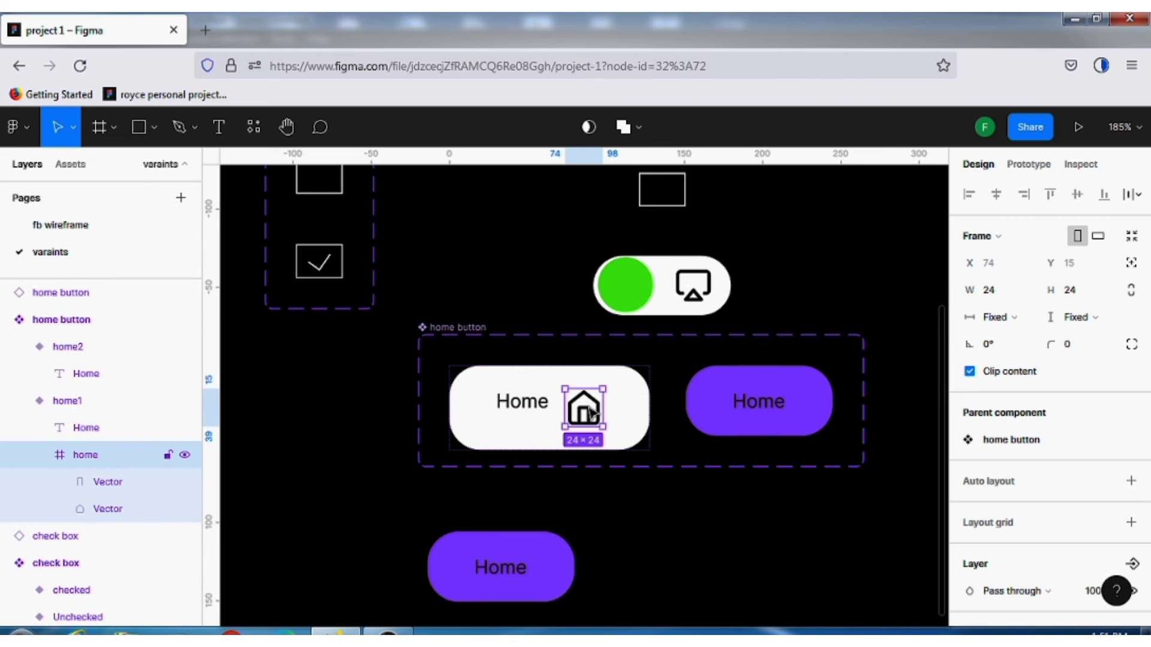
left_click_drag(594, 408, 793, 408)
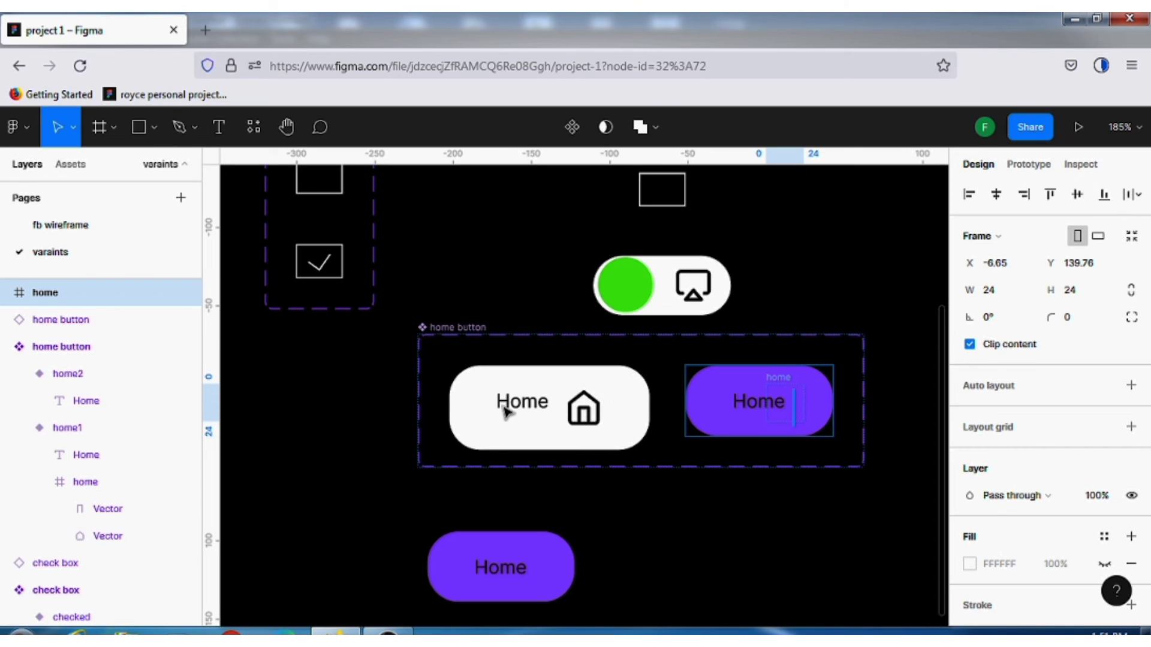
Enlarge the home button component set to about 317 × 114 so both widened variants fit inside
left_click(745, 553)
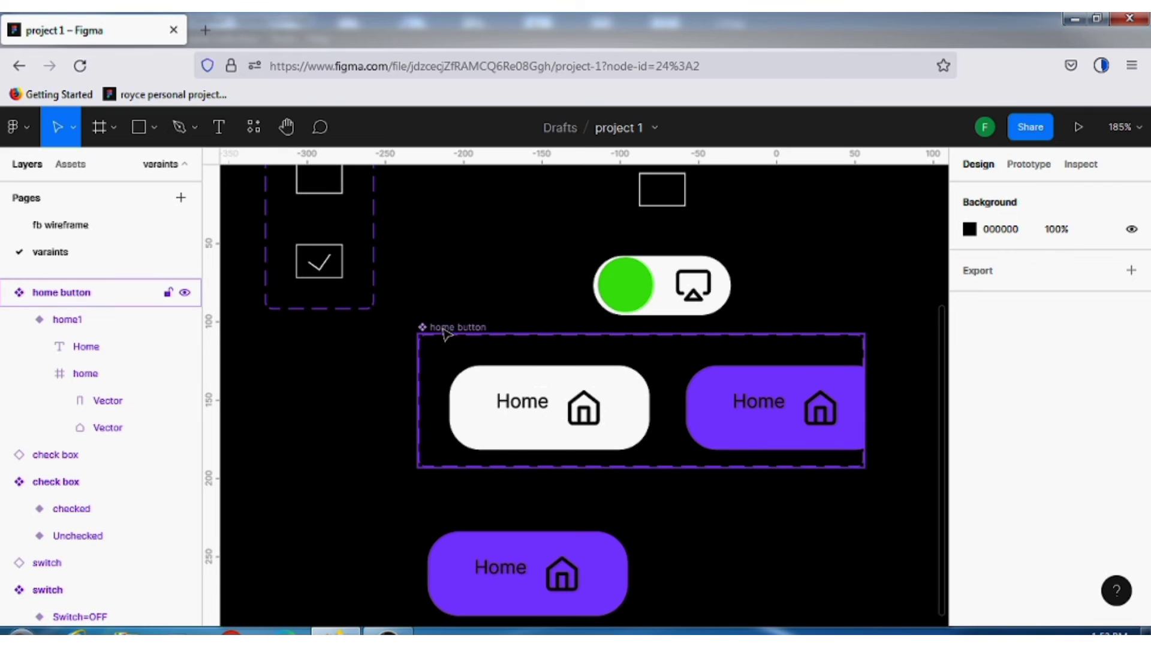
left_click(863, 467)
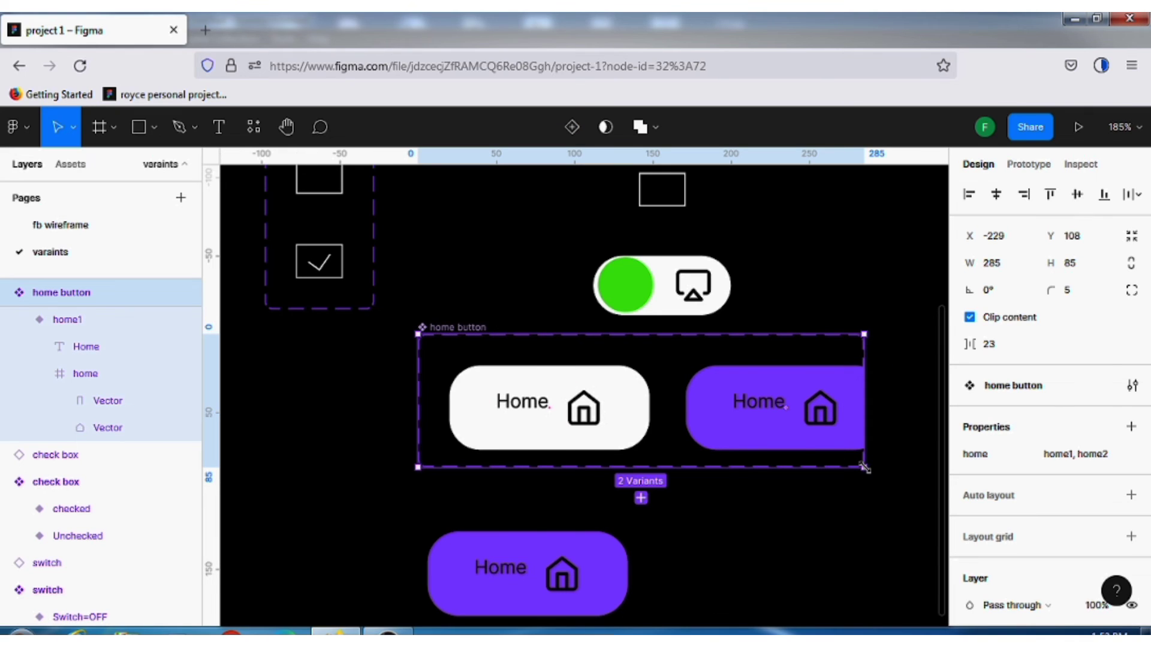
left_click_drag(863, 467, 914, 513)
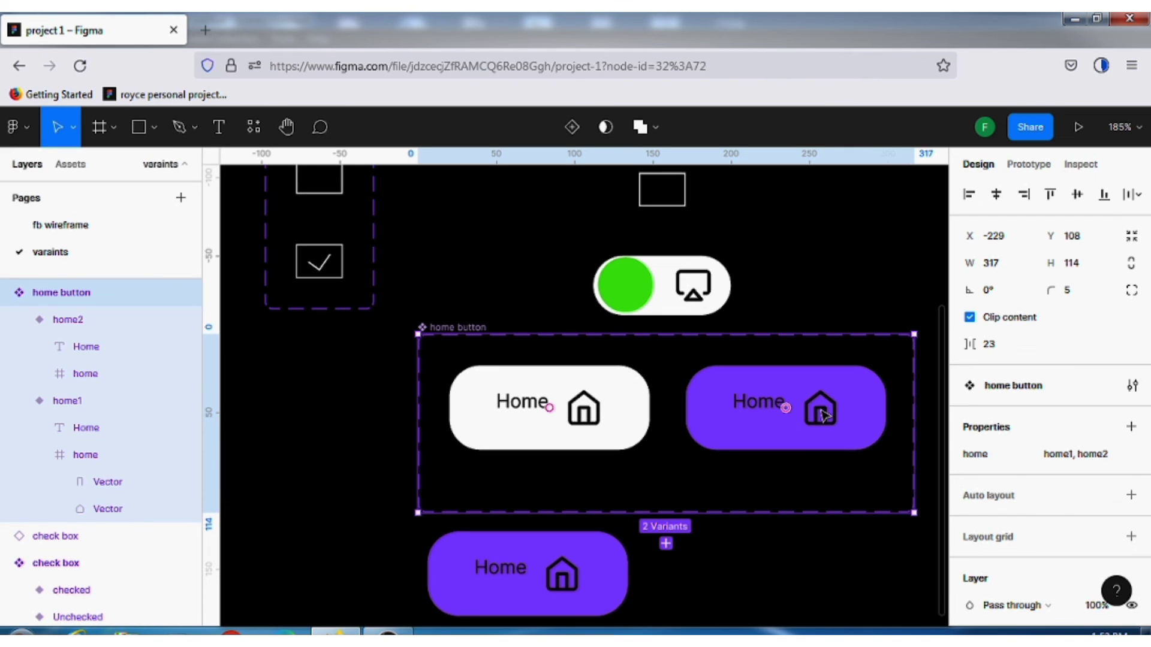
left_click(825, 416)
left_click(825, 415)
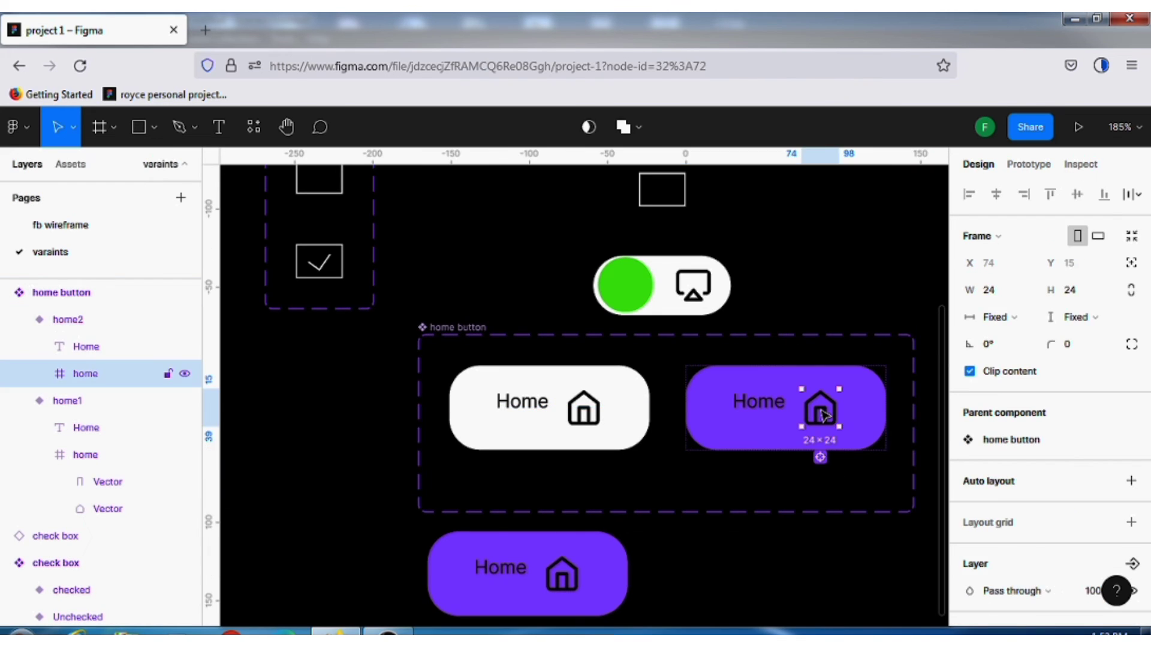
left_click(822, 414)
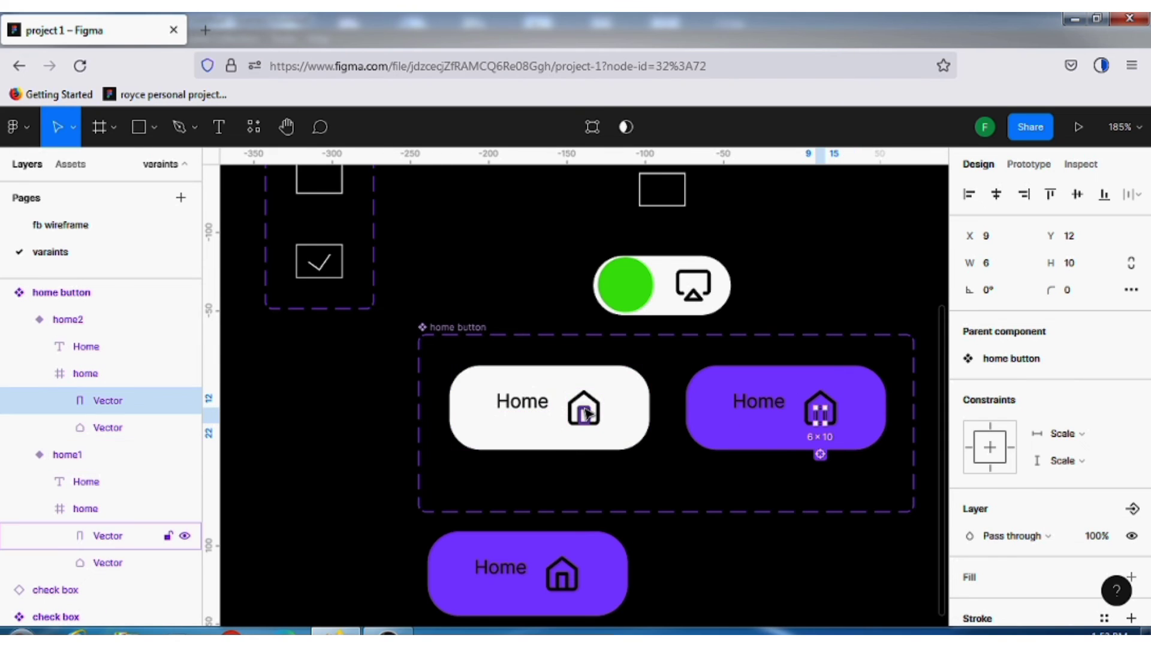
left_click(587, 412, "shift")
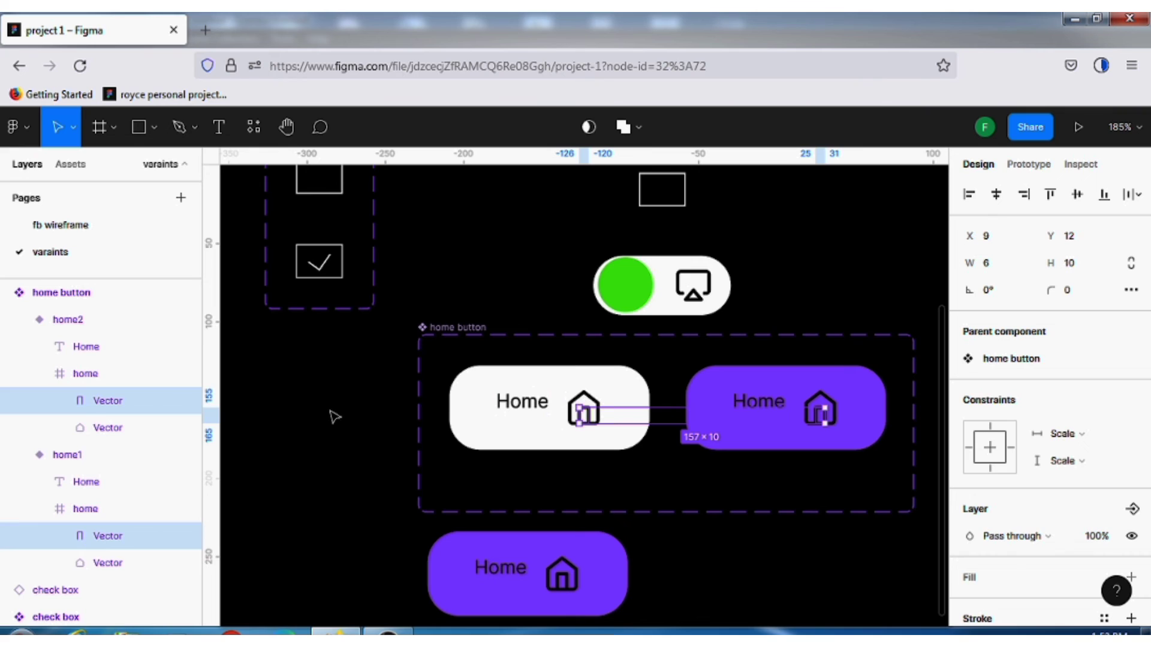
Select the complete home icons in both the white home1 and purple home2 variants together
left_click(587, 403)
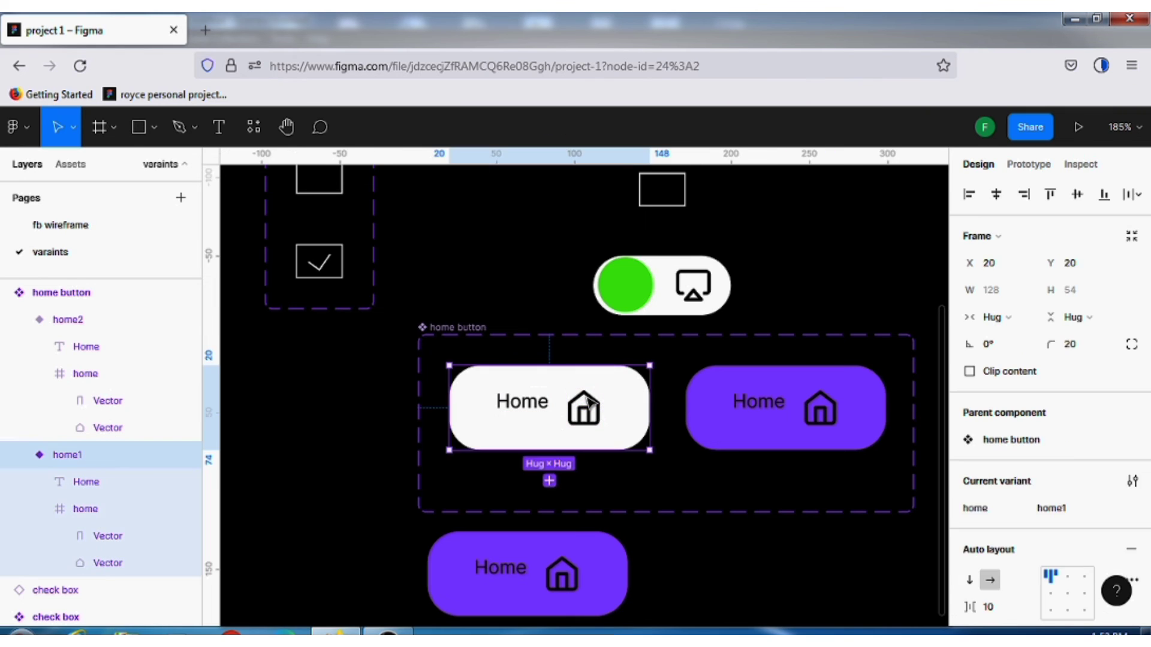
left_click(587, 404)
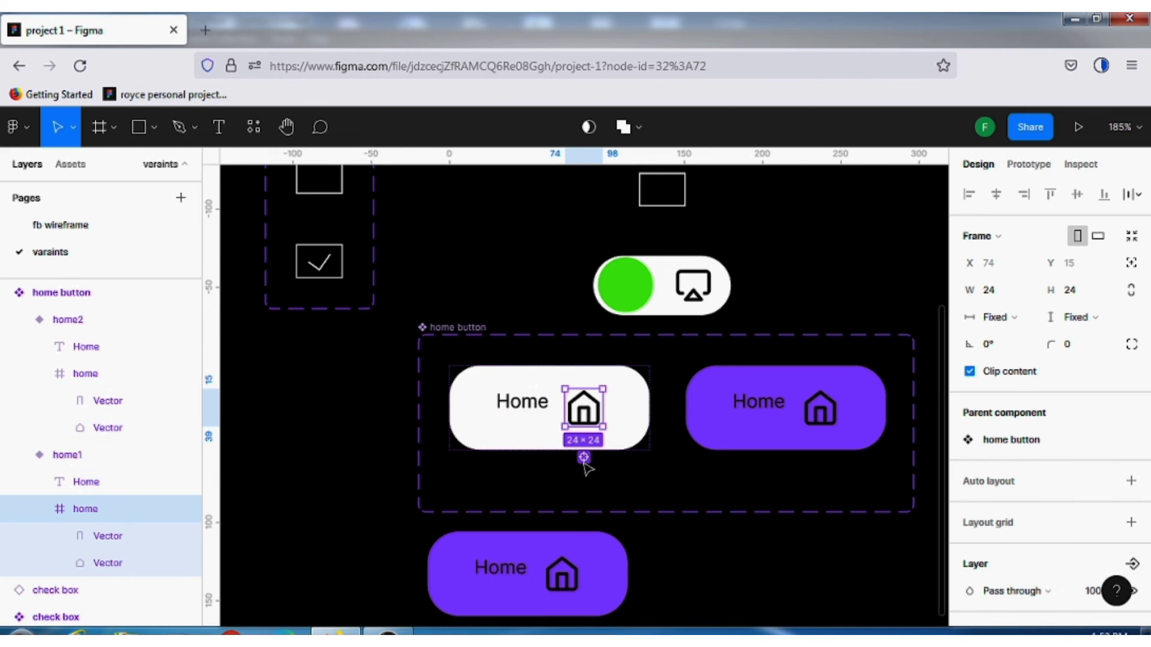
key("ctrl+alt+a")
scroll(1055, 533, "down", 2)
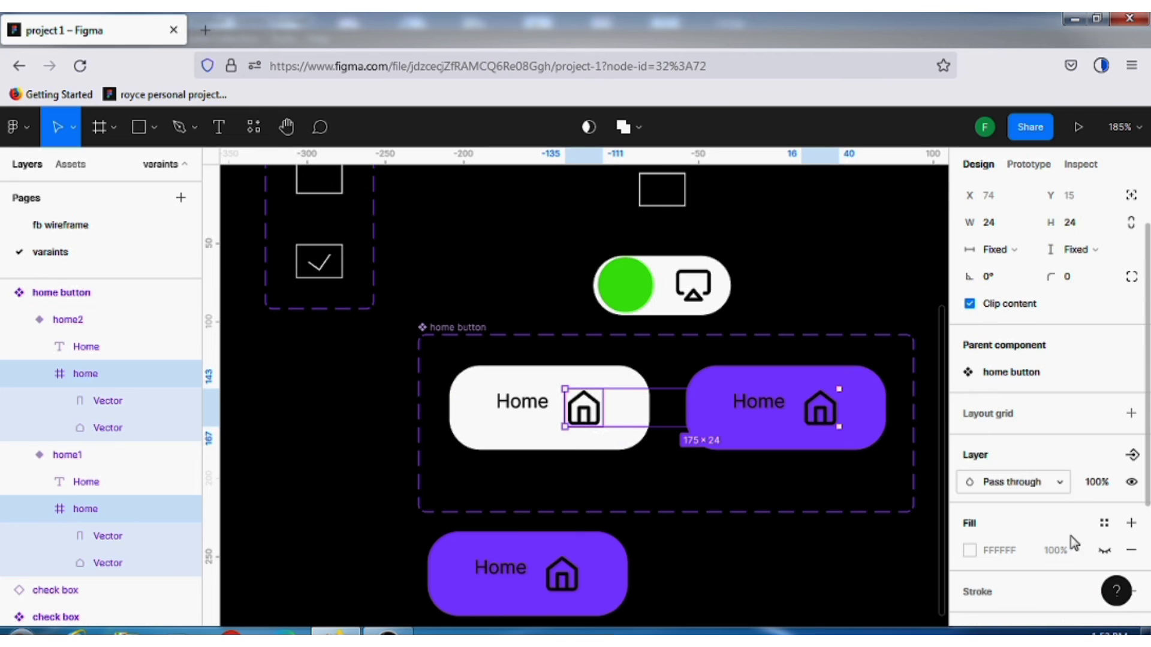
Hide and show the home icons in both variants several times to preview their layer visibility, leaving them shown
left_click(1131, 479)
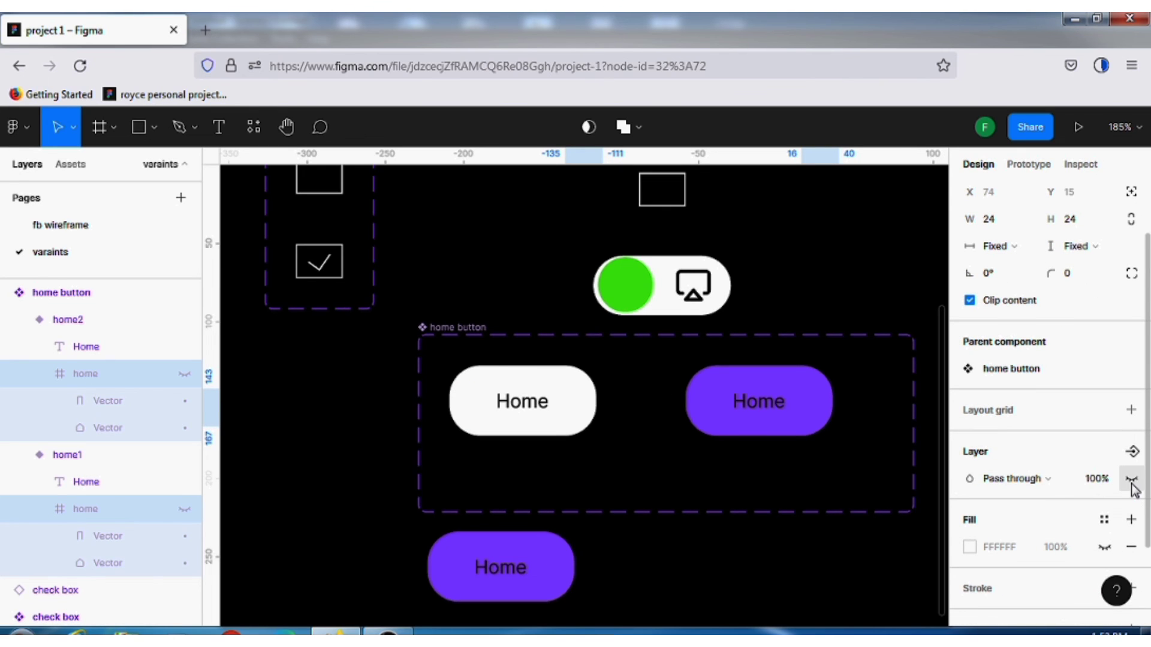
left_click(1132, 483)
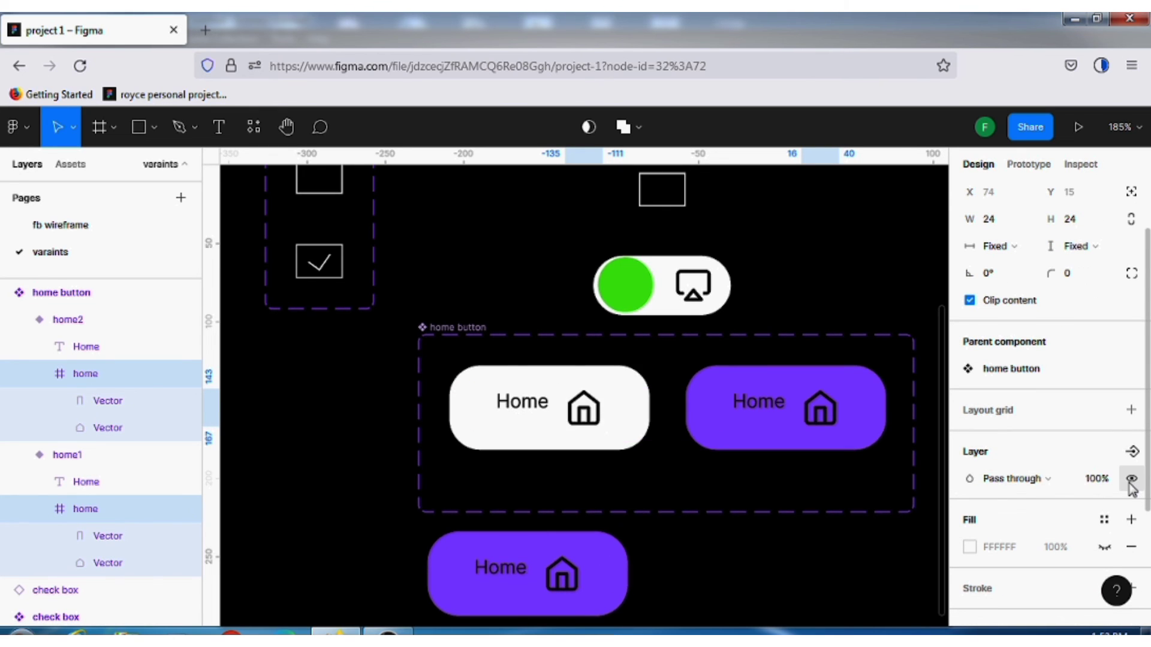
left_click(1131, 480)
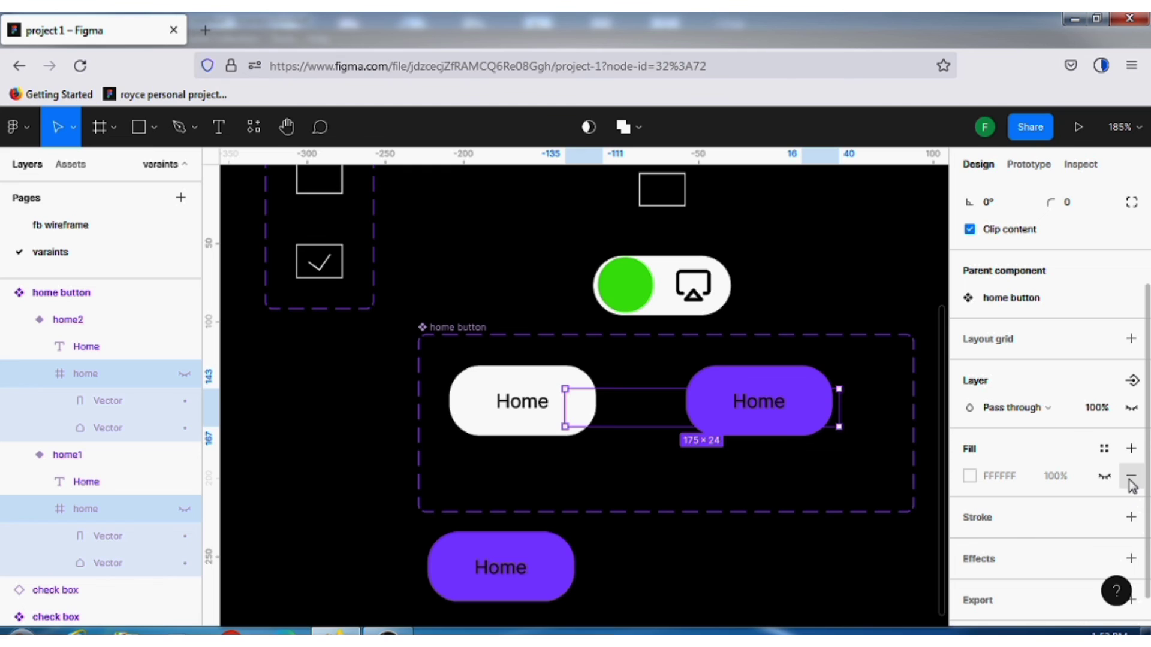
left_click(1131, 408)
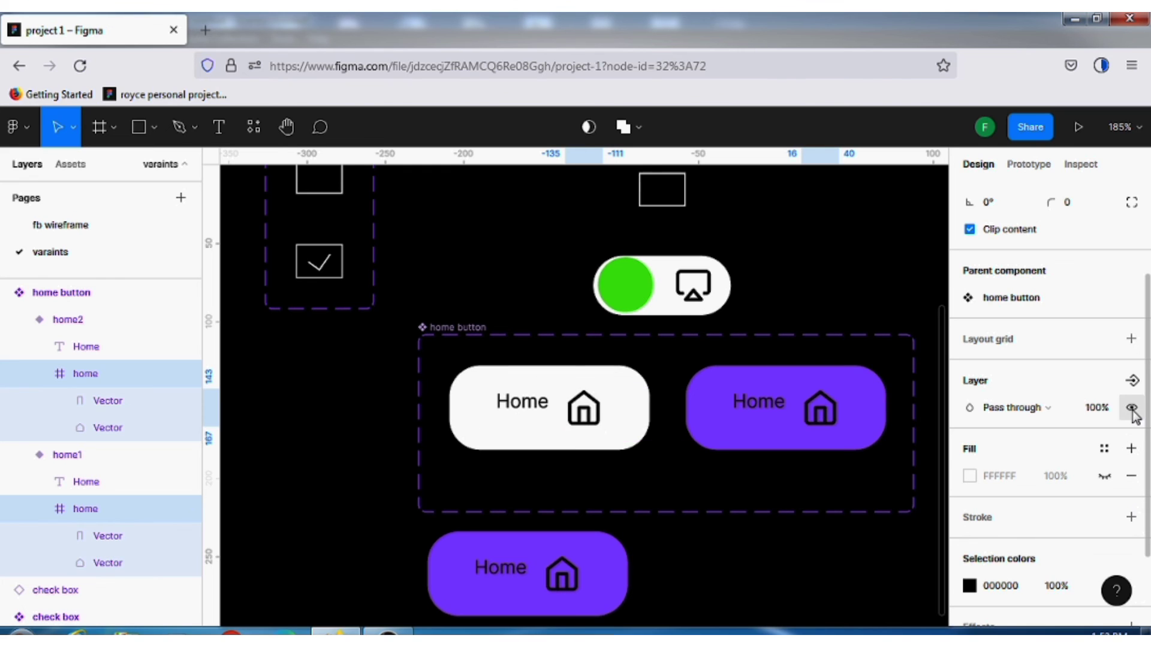
left_click(1132, 409)
left_click(1131, 409)
Create a component property for the selected icons' visibility, named "show icon" with the value True
left_click(1132, 381)
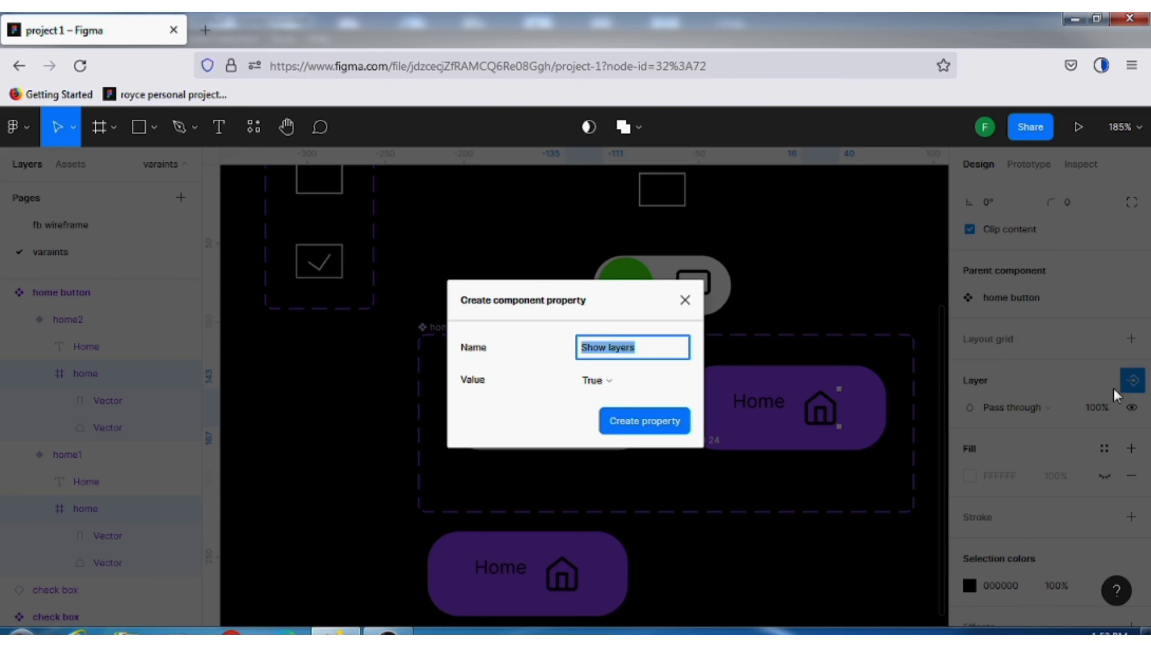
type("show icon")
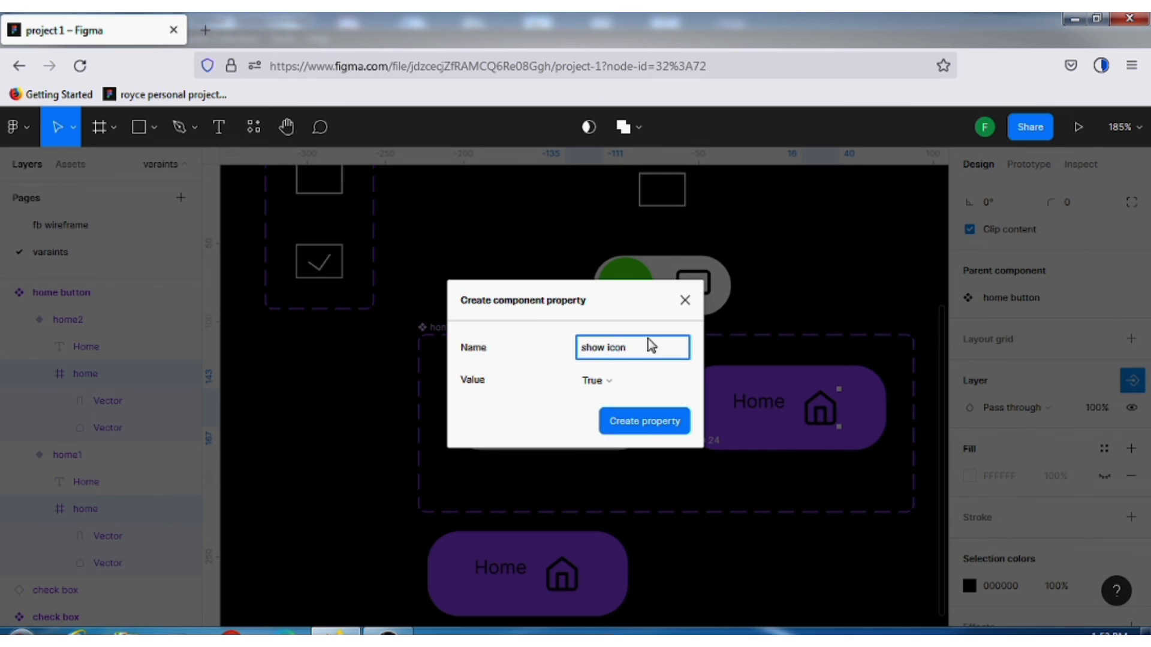
left_click(649, 426)
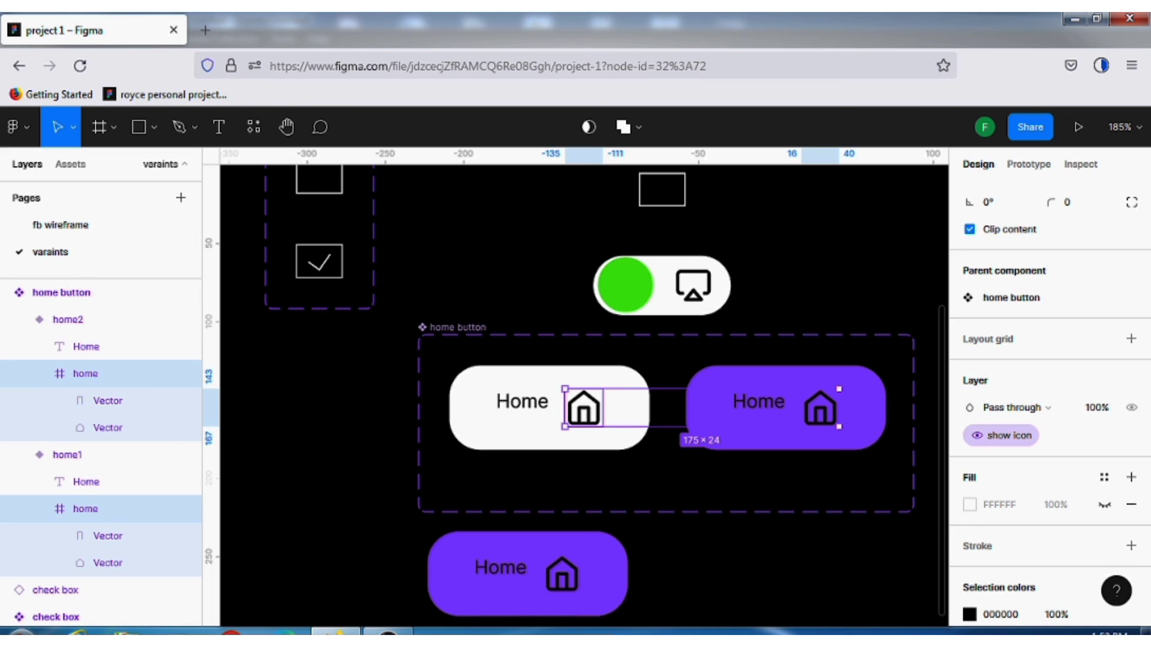
Test the show icon property on the purple home button instance below the set by toggling it repeatedly, leaving it off
left_click(650, 603)
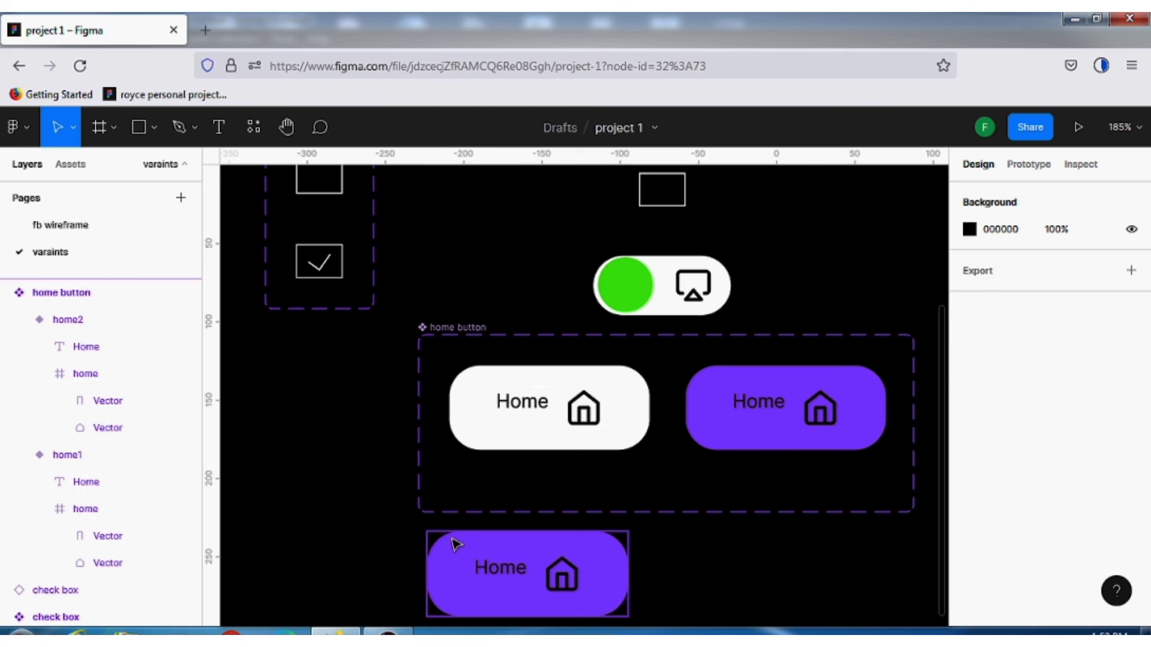
left_click(455, 545)
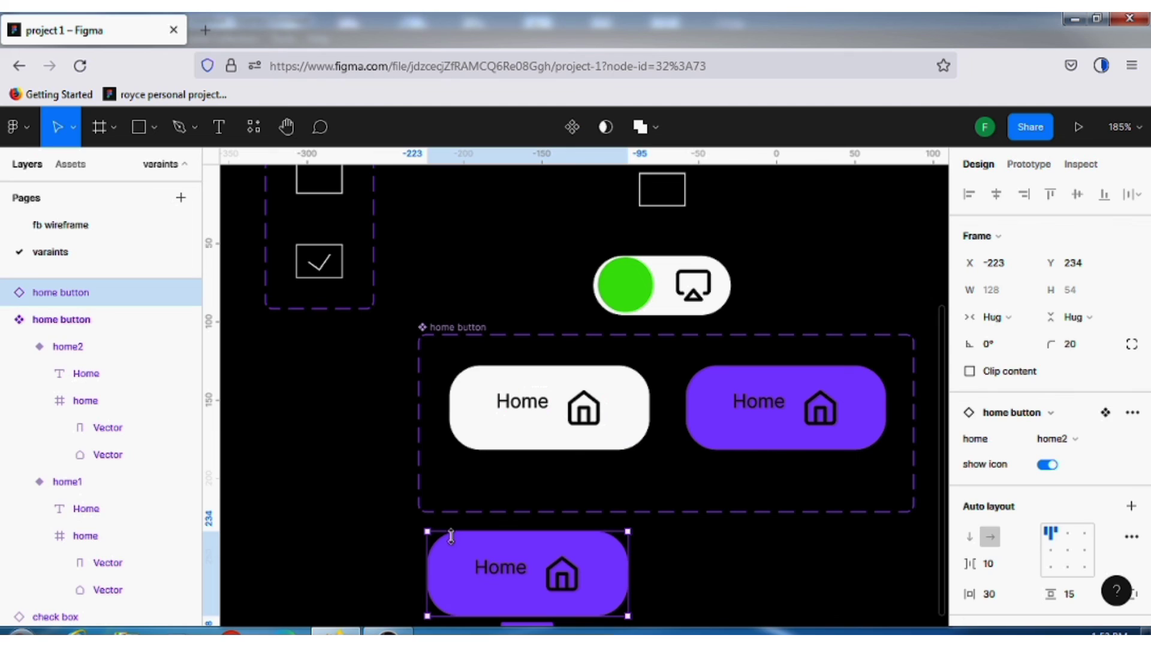
left_click(1048, 467)
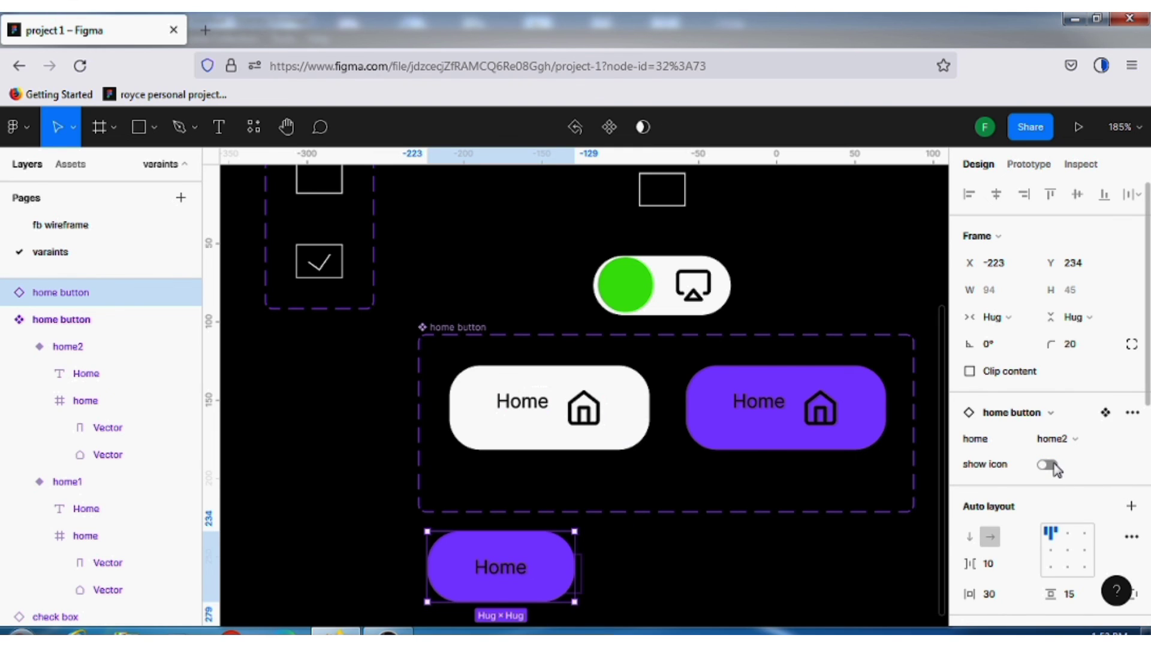
left_click(1048, 465)
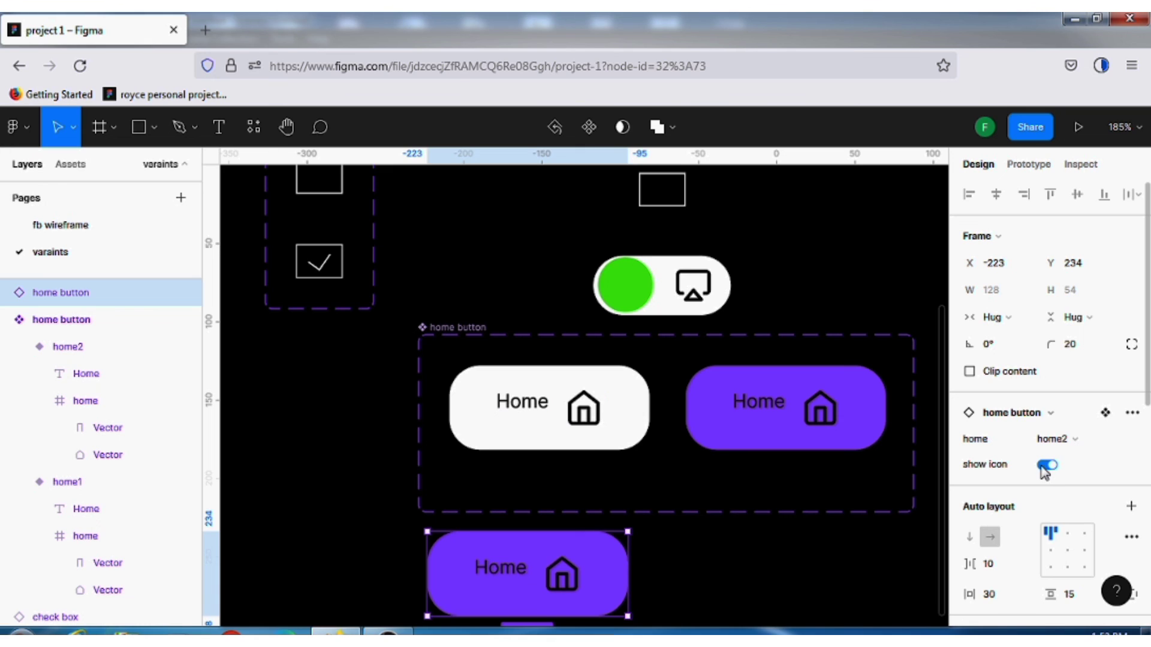
left_click(1046, 466)
left_click(1048, 465)
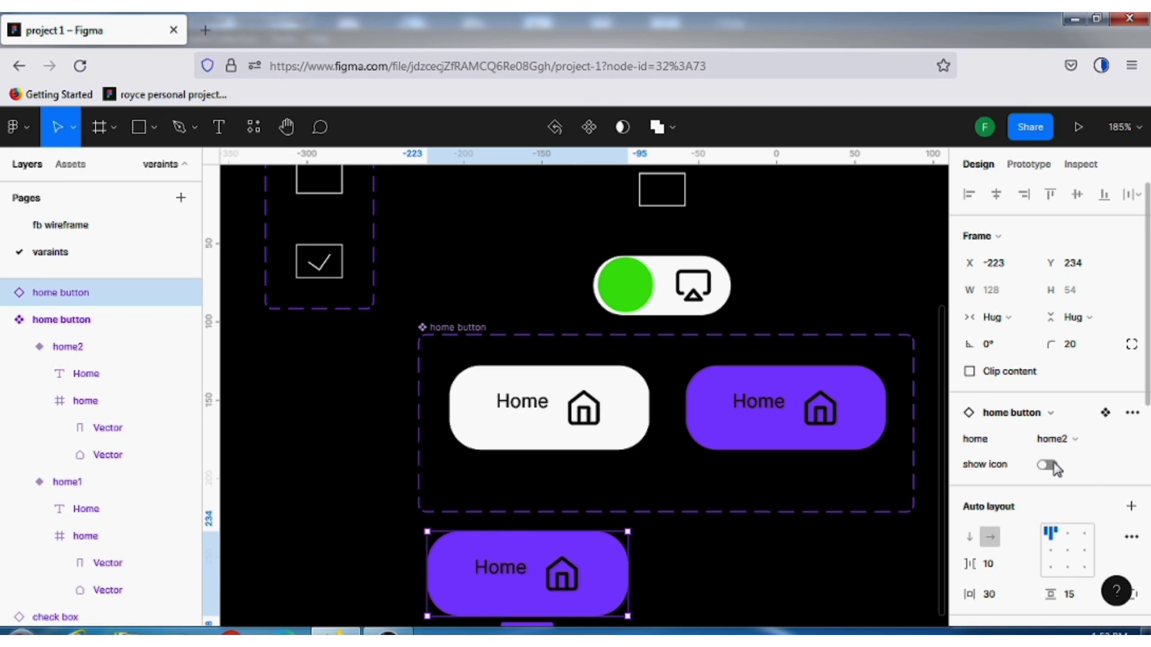
left_click(1047, 466)
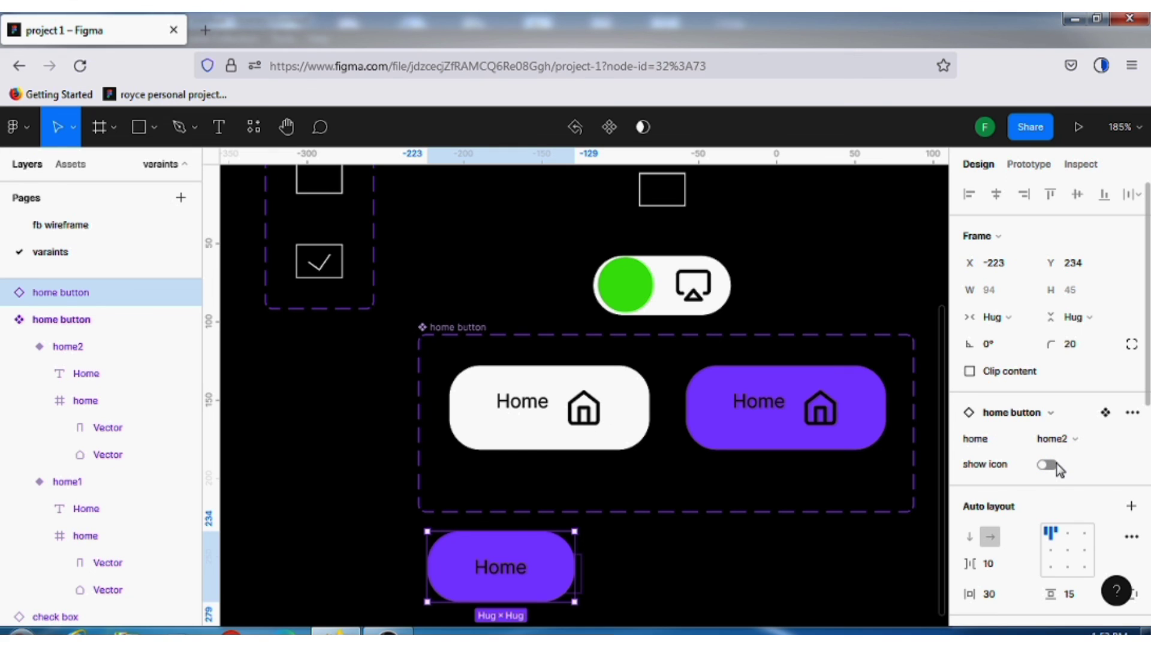
left_click(1049, 466)
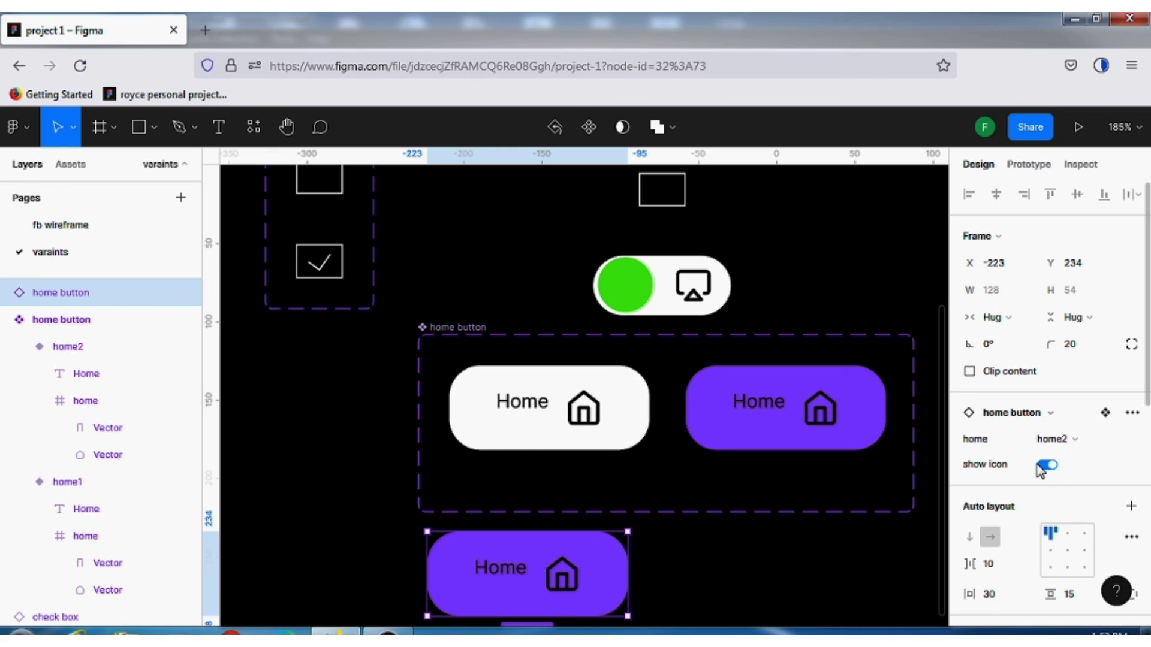
left_click(1044, 468)
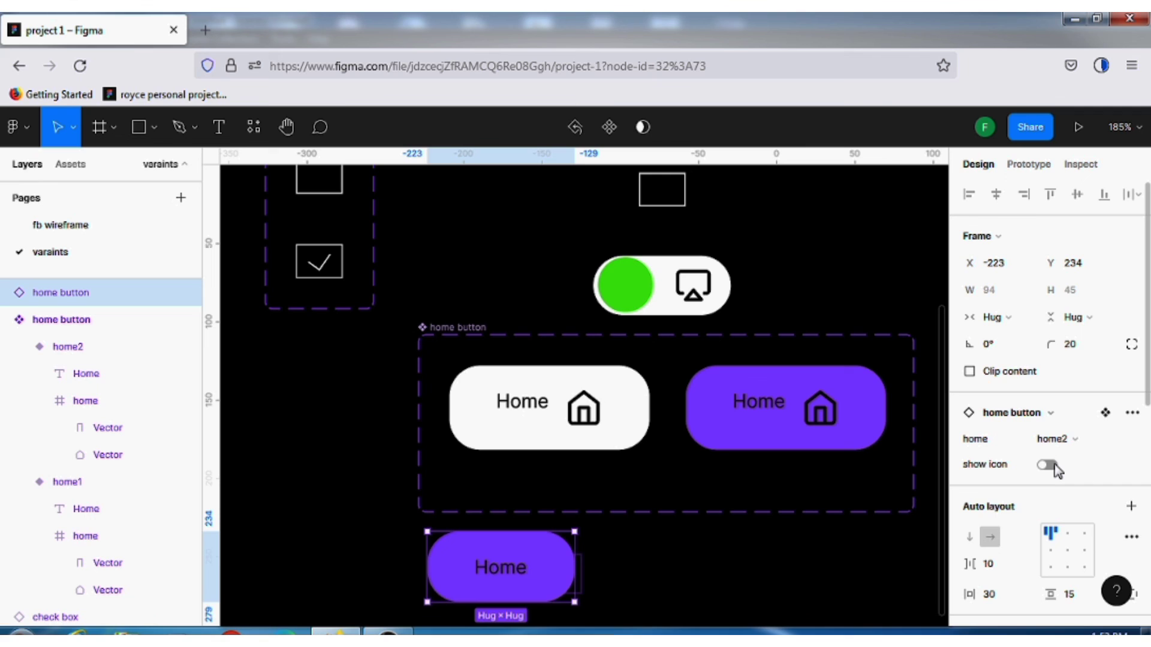
left_click(1053, 467)
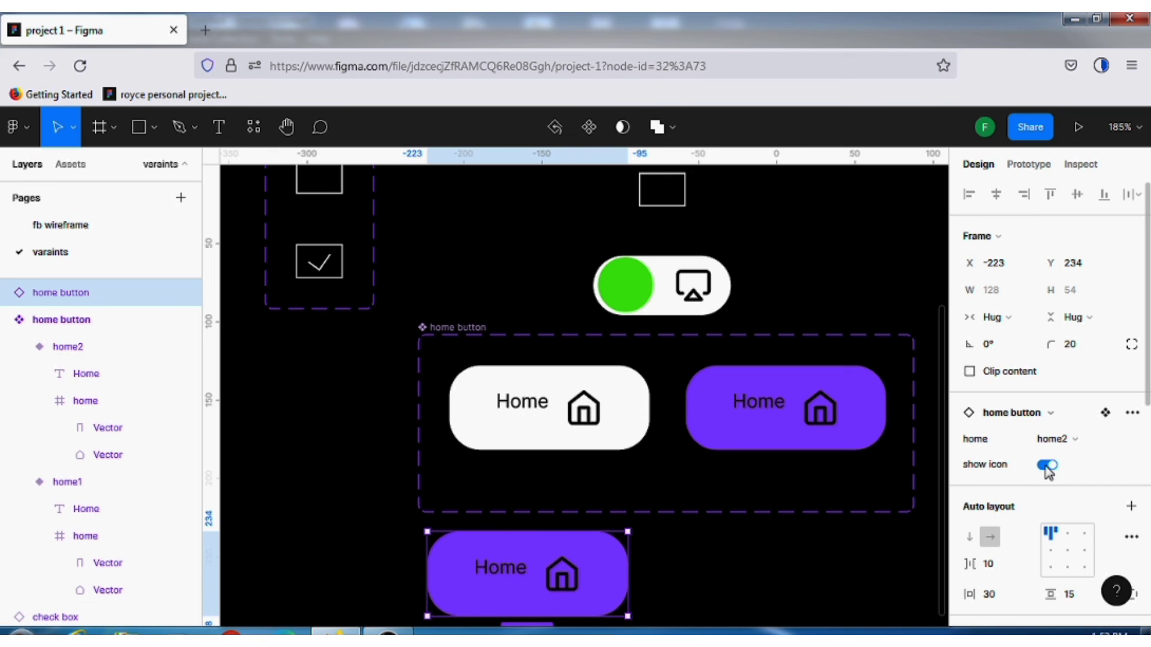
left_click(1047, 466)
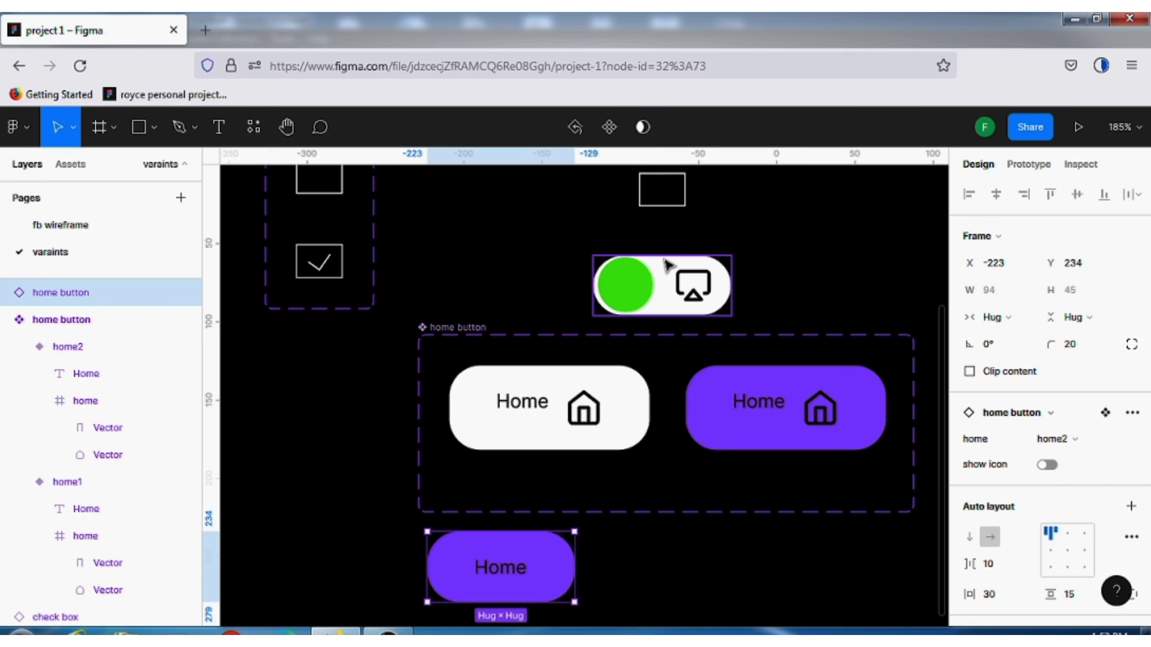
Test the Switch and show icon properties on the switch instance above the home button set, leaving Switch off and show icon on
left_click(662, 285)
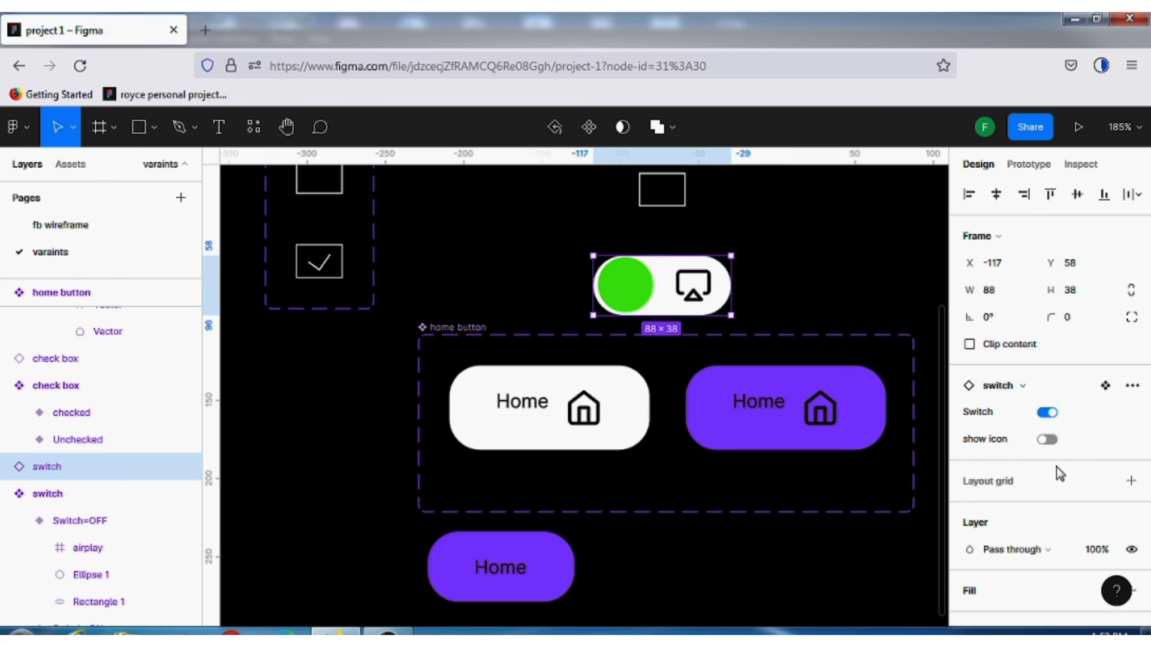
left_click(1052, 440)
left_click(1048, 441)
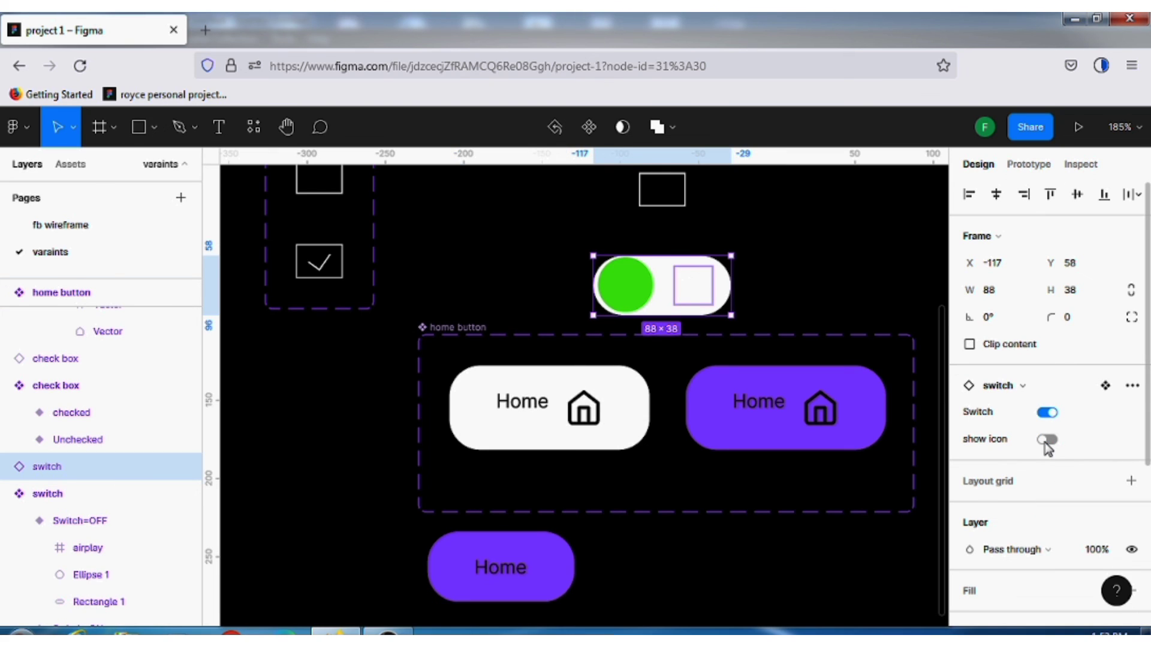
left_click(1048, 441)
left_click(1049, 442)
left_click(1049, 443)
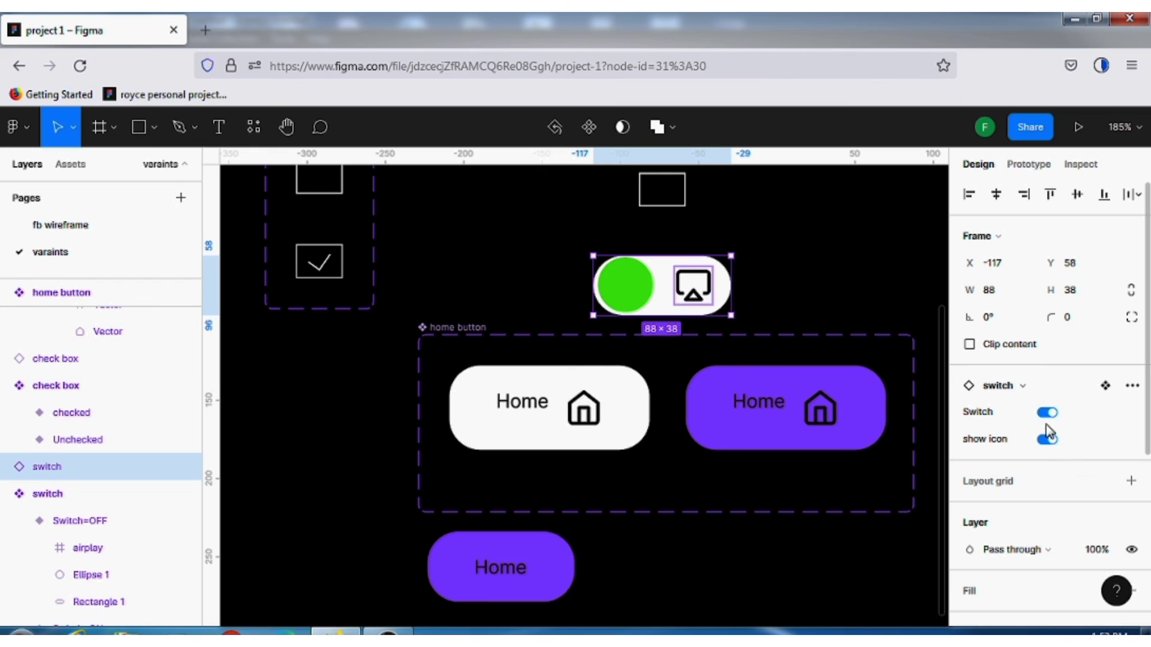
left_click(1048, 442)
left_click(1046, 415)
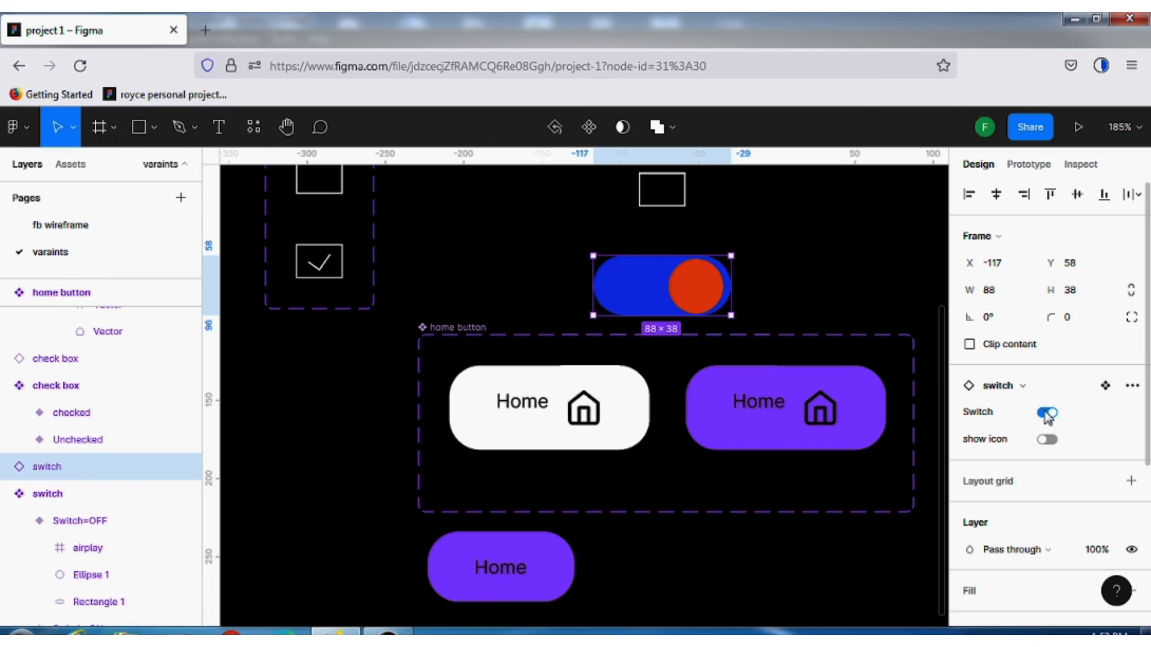
left_click(1049, 413)
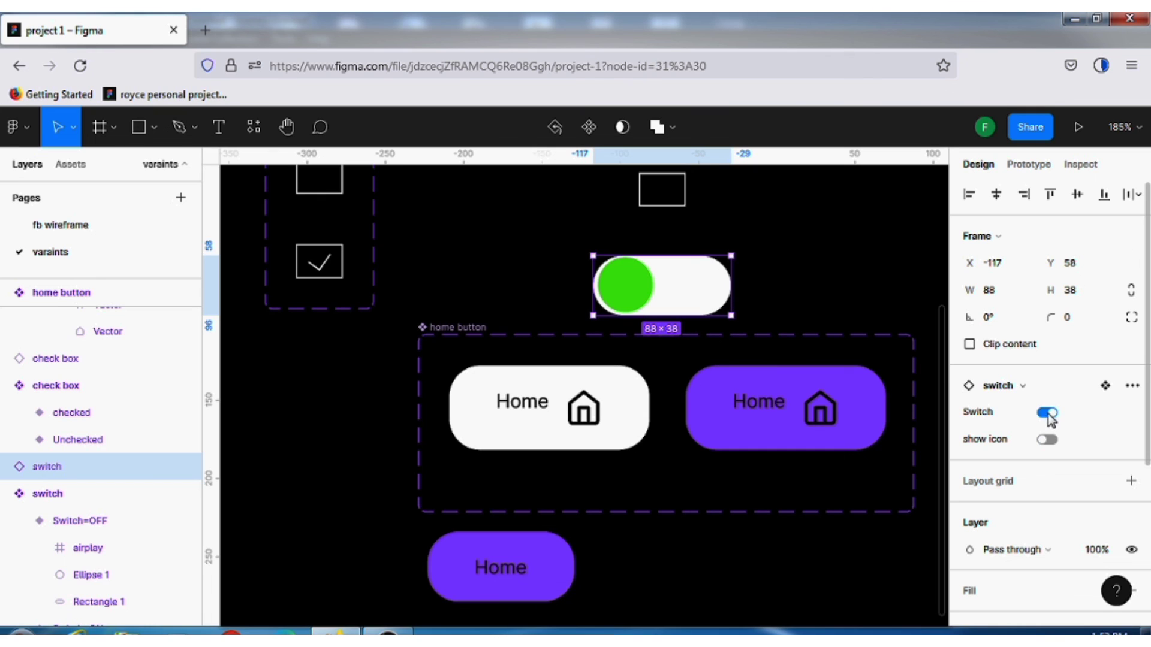
left_click(1048, 416)
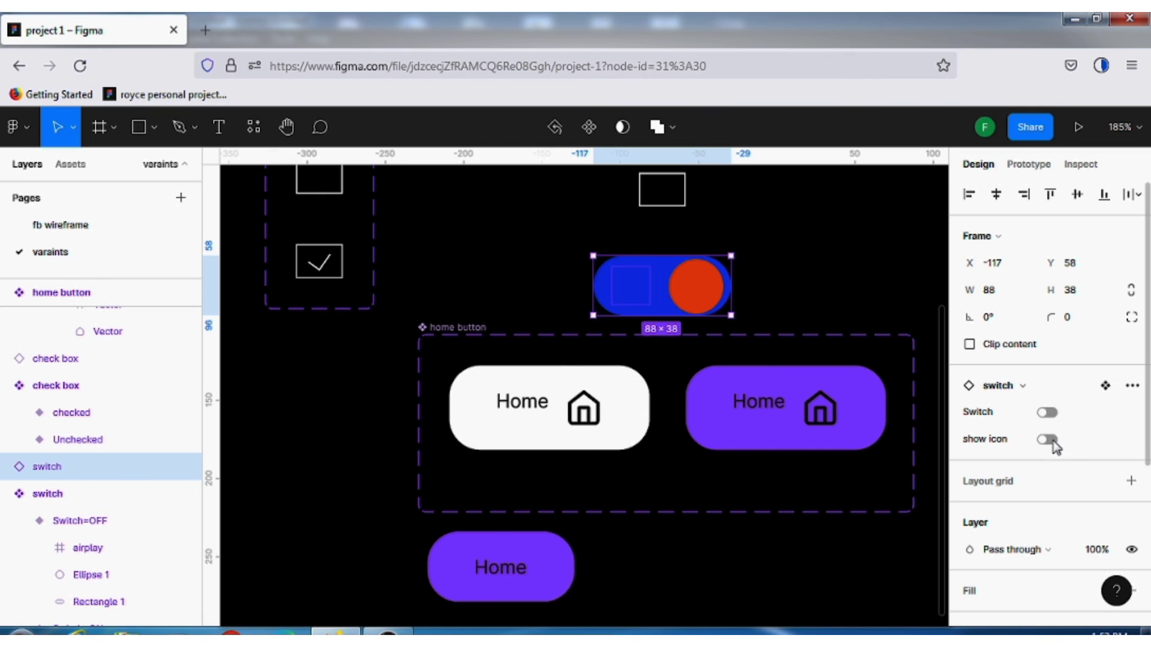
left_click(1052, 442)
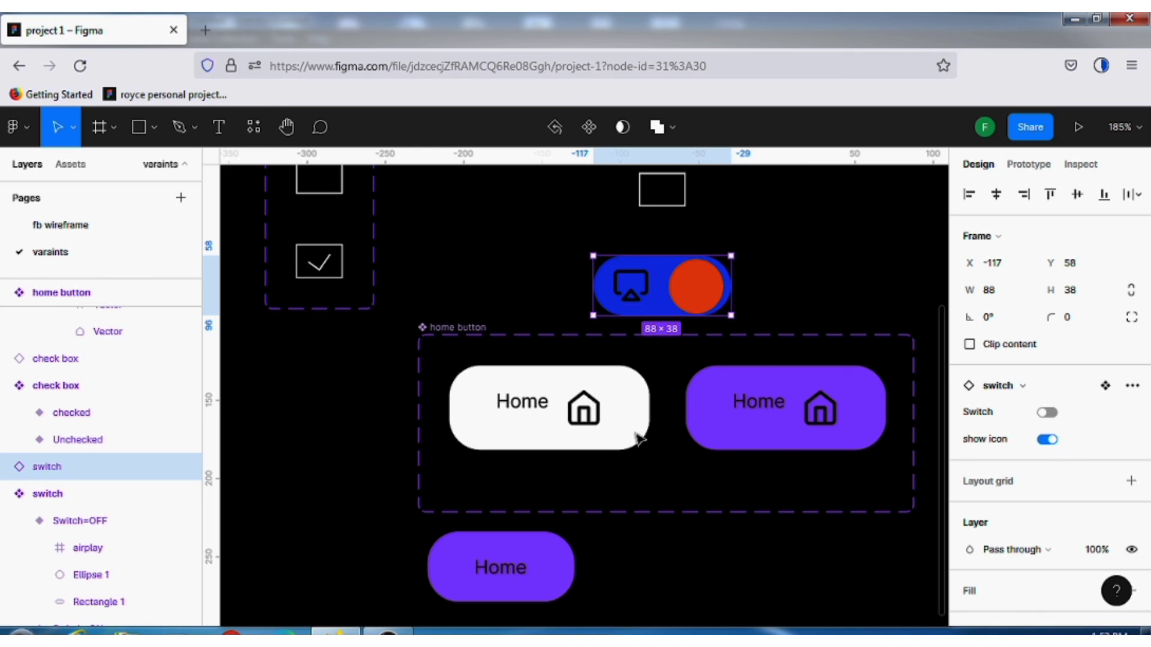
scroll(772, 446, "down", 1)
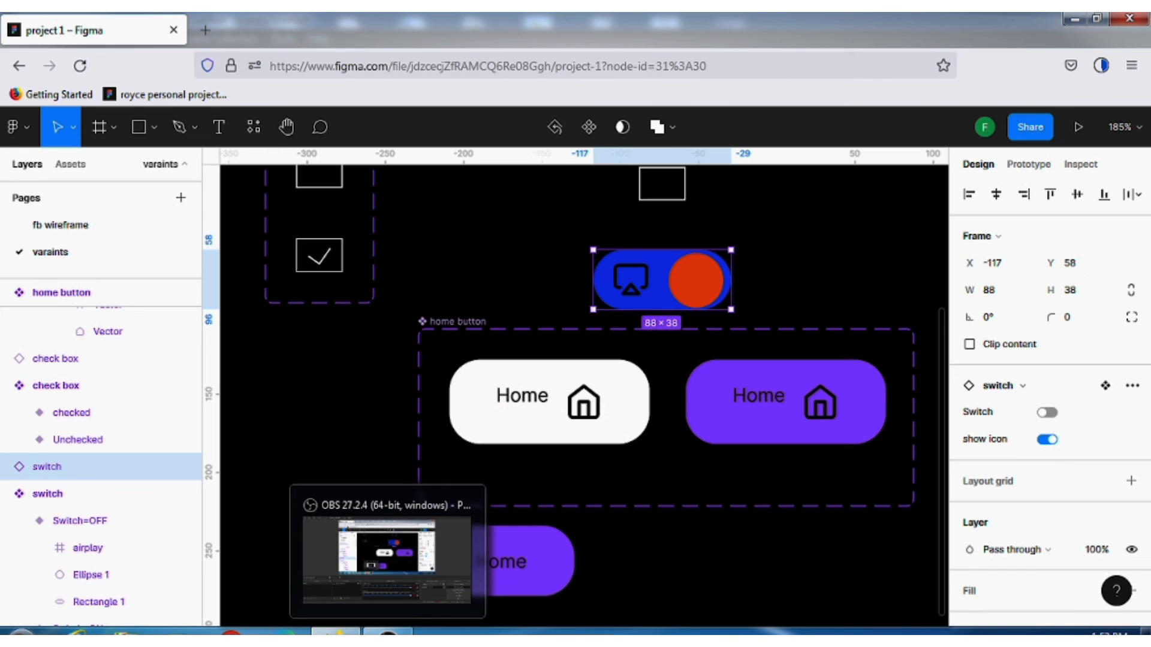
left_click(388, 632)
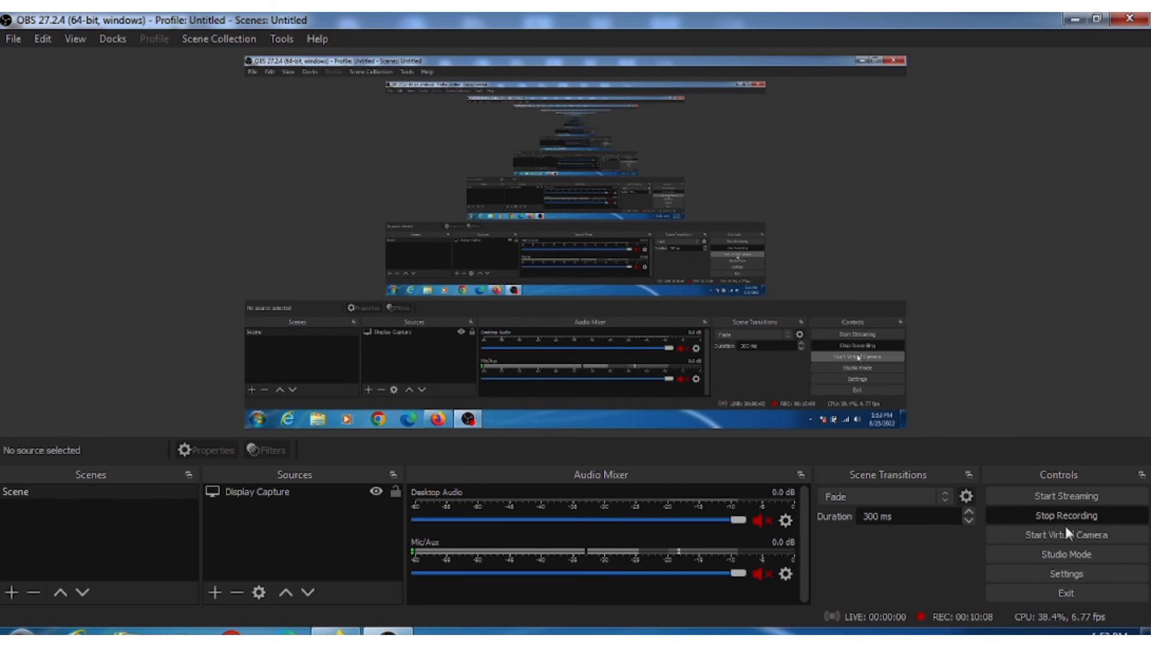